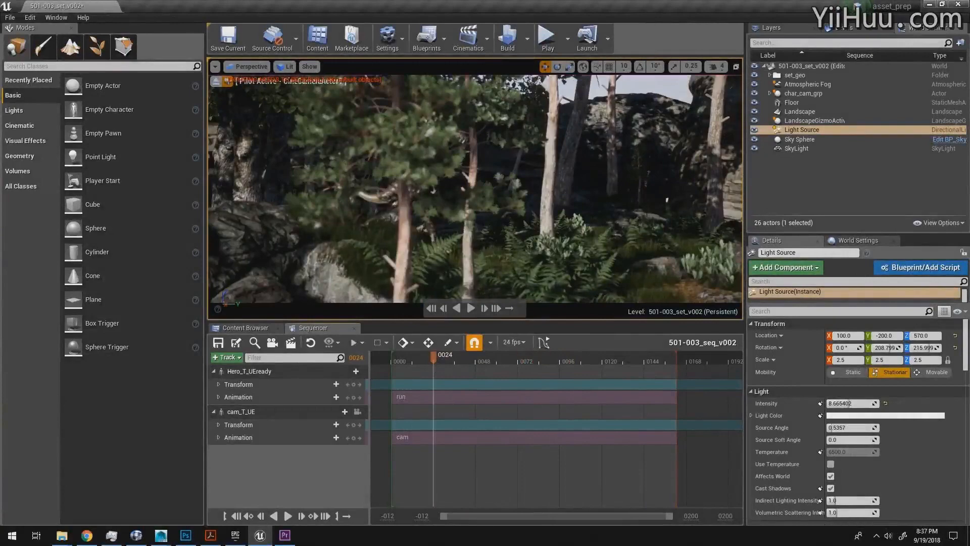
Step: Move the sequence to frame 25 and save all unsaved levels and assets
{"action": "mouse_move", "coordinate": [434, 358]}
{"action": "left_mouse_down"}
{"action": "mouse_move", "coordinate": [468, 359]}
{"action": "mouse_move", "coordinate": [434, 360]}
{"action": "left_mouse_up"}
{"action": "left_click", "coordinate": [10, 17]}
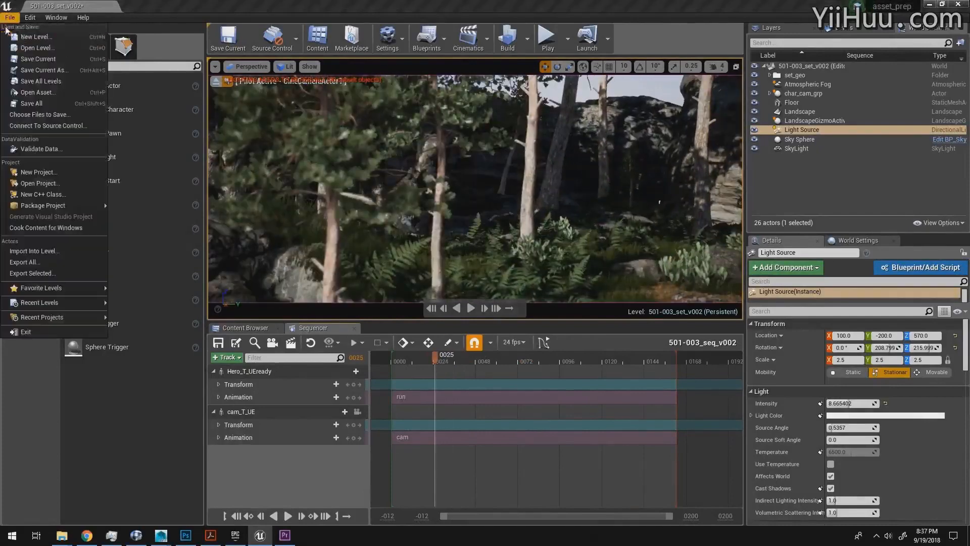
{"action": "left_click", "coordinate": [27, 99]}
Step: Add an Exponential Height Fog actor to the forest scene from the visual effects actors
{"action": "left_click", "coordinate": [807, 84]}
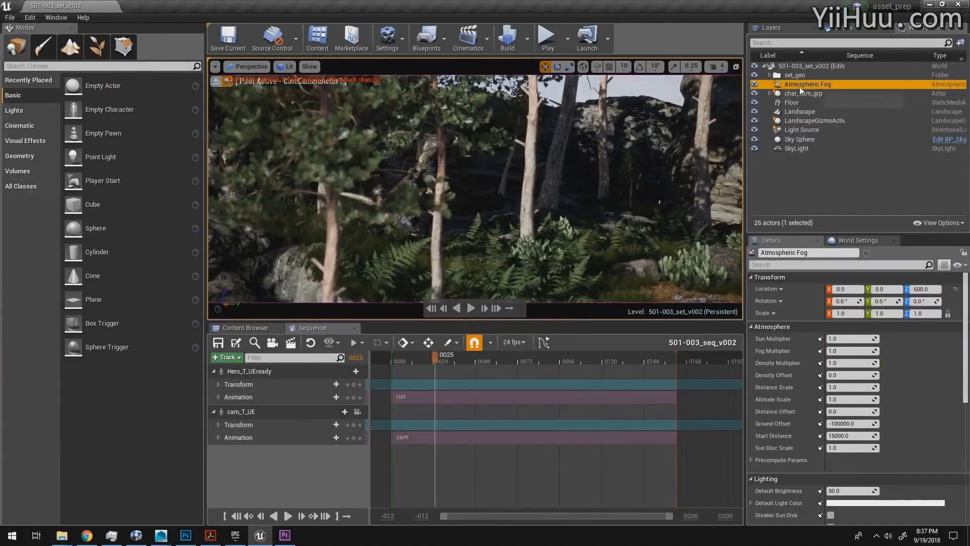
{"action": "left_click", "coordinate": [23, 141]}
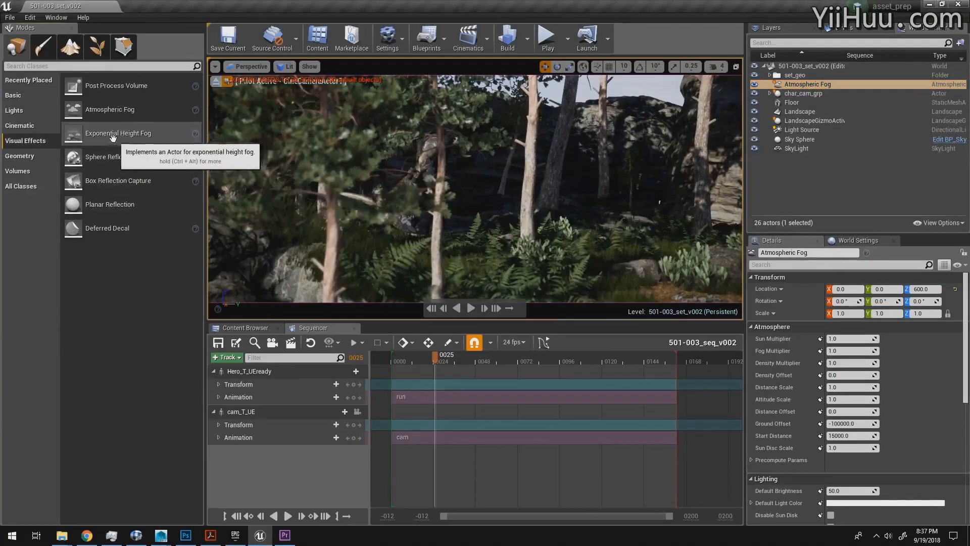
{"action": "left_click_drag", "start_coordinate": [112, 137], "coordinate": [627, 277]}
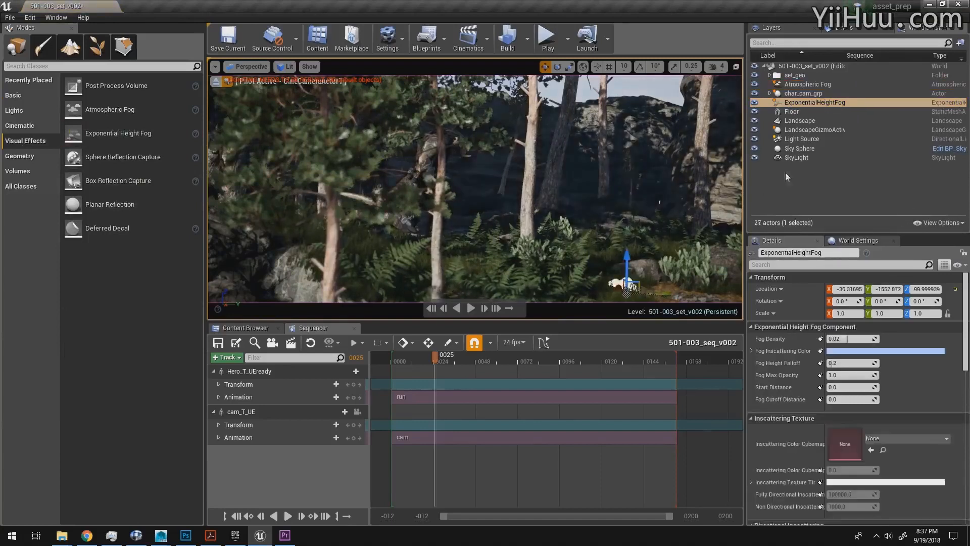
Step: Set the Atmospheric Fog's Sun Multiplier to about 1.68, Fog Multiplier to about 1.17 and Density Multiplier to about 1.07
{"action": "left_click", "coordinate": [805, 85]}
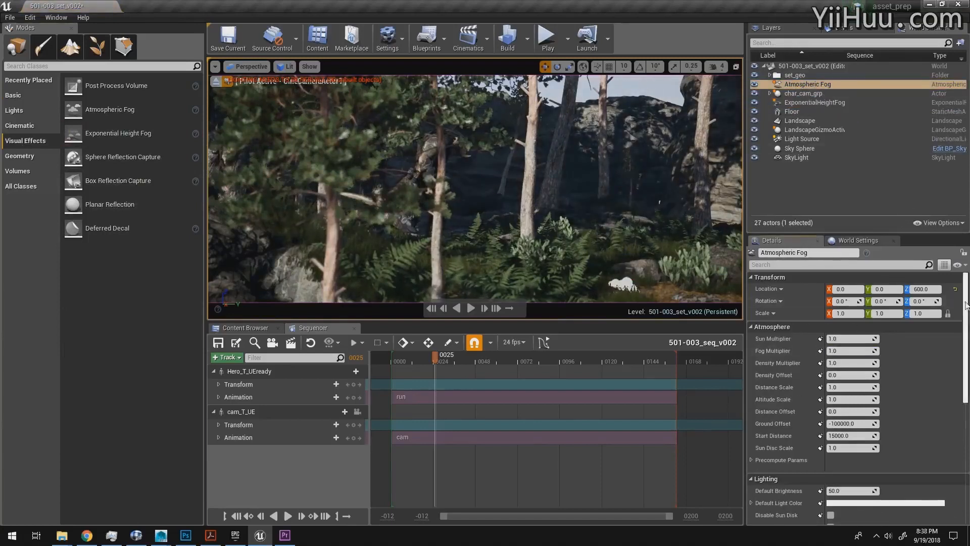
{"action": "left_click_drag", "start_coordinate": [966, 305], "coordinate": [965, 309]}
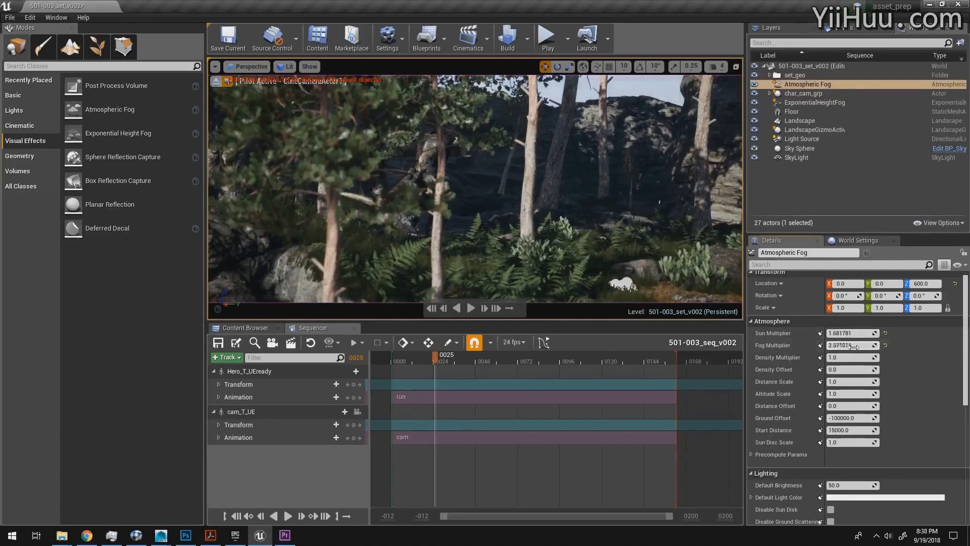
{"action": "left_click_drag", "start_coordinate": [854, 347], "coordinate": [854, 359]}
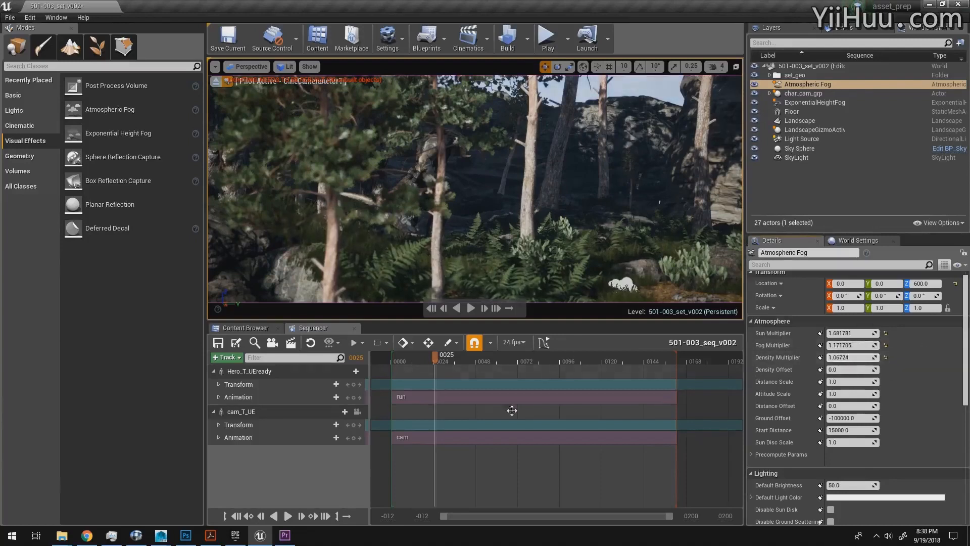
Step: At frame 18, raise the ExponentialHeightFog's Fog Density to about 0.035 and change its inscattering color to pale green
{"action": "left_click_drag", "start_coordinate": [441, 360], "coordinate": [423, 359]}
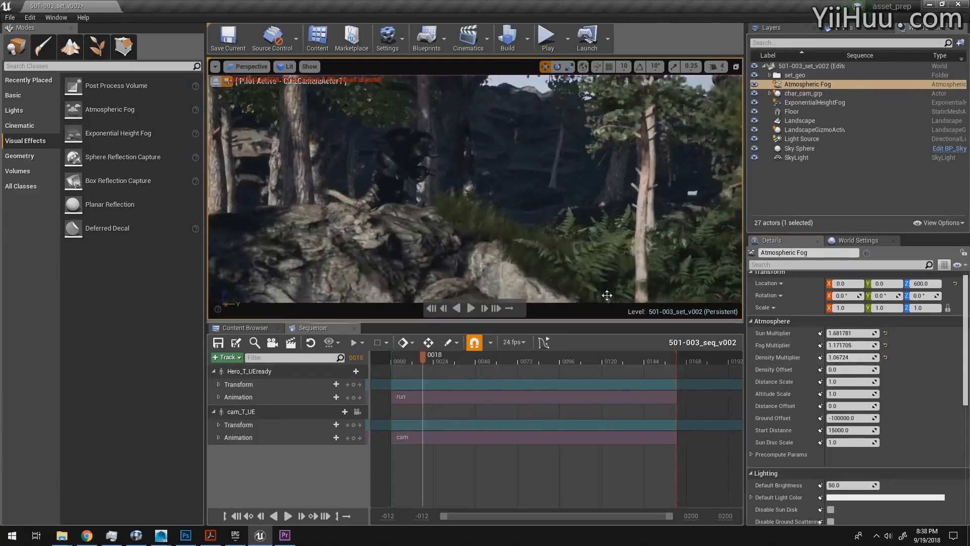
{"action": "left_click", "coordinate": [816, 103]}
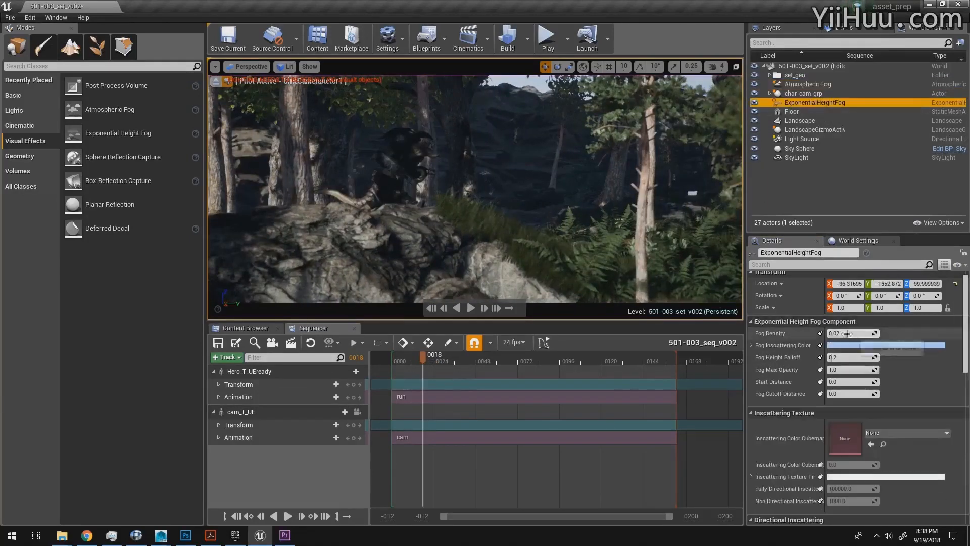
{"action": "left_click_drag", "start_coordinate": [848, 334], "coordinate": [851, 334]}
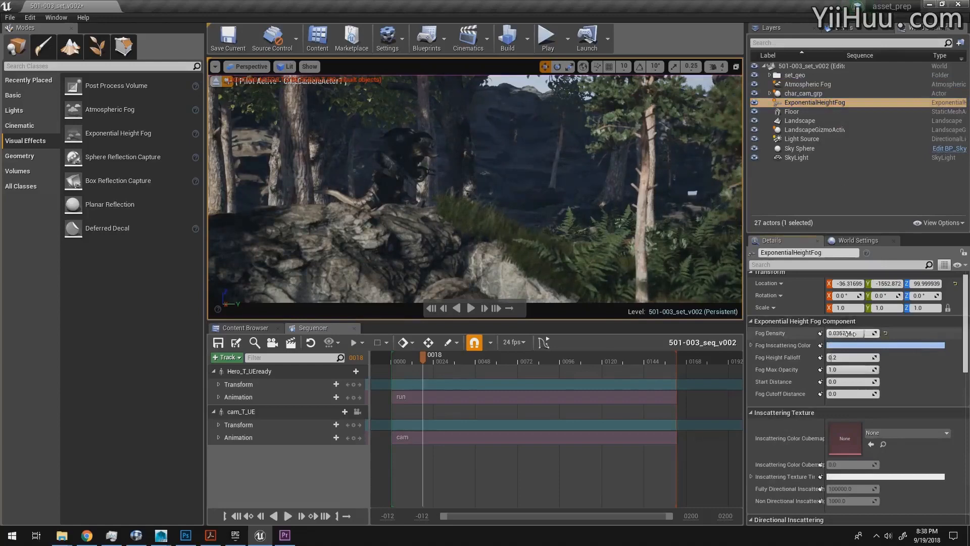
{"action": "left_click", "coordinate": [880, 345]}
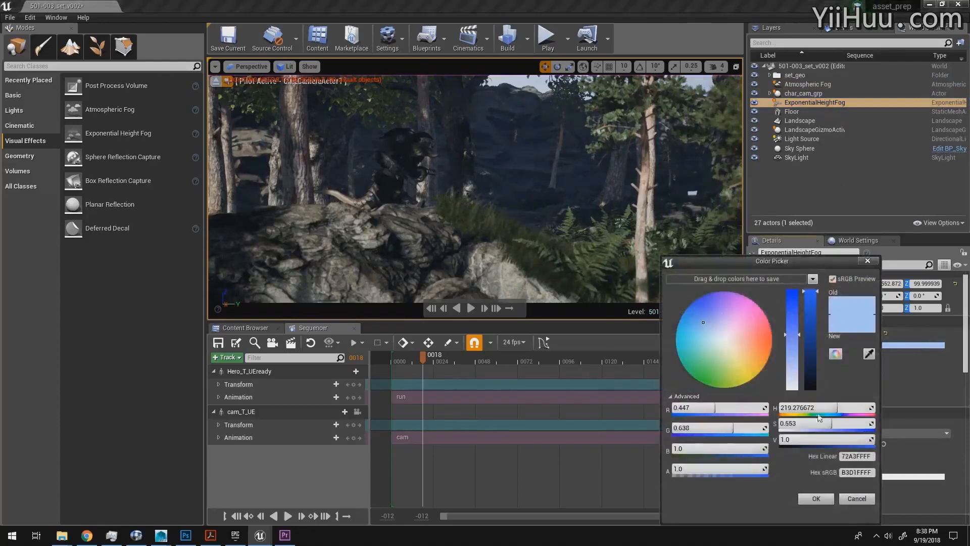
{"action": "left_click_drag", "start_coordinate": [834, 409], "coordinate": [812, 409]}
{"action": "left_click", "coordinate": [816, 499]}
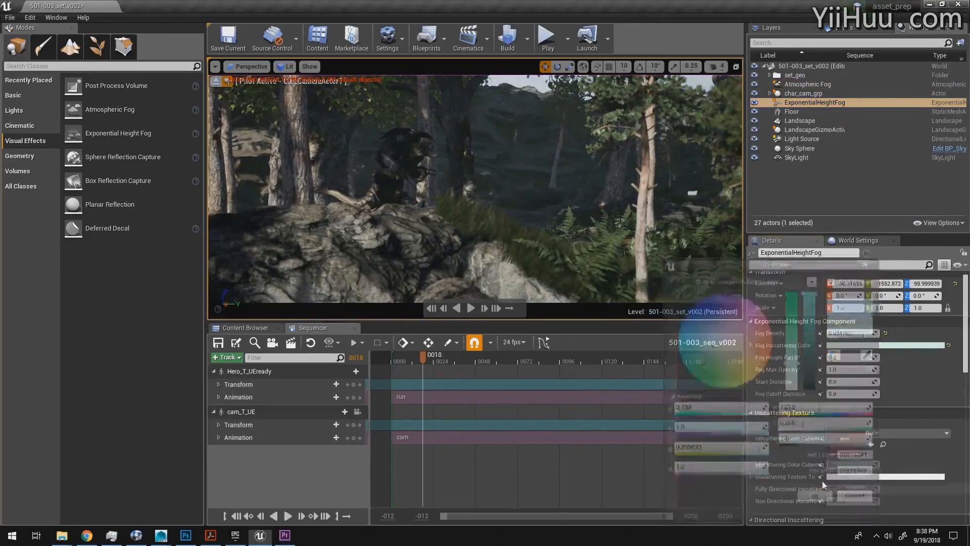
Step: Select the Light Source and stop piloting the CineCameraActor so the viewport can move freely
{"action": "scroll", "coordinate": [960, 320], "scroll_direction": "down", "scroll_amount": 5}
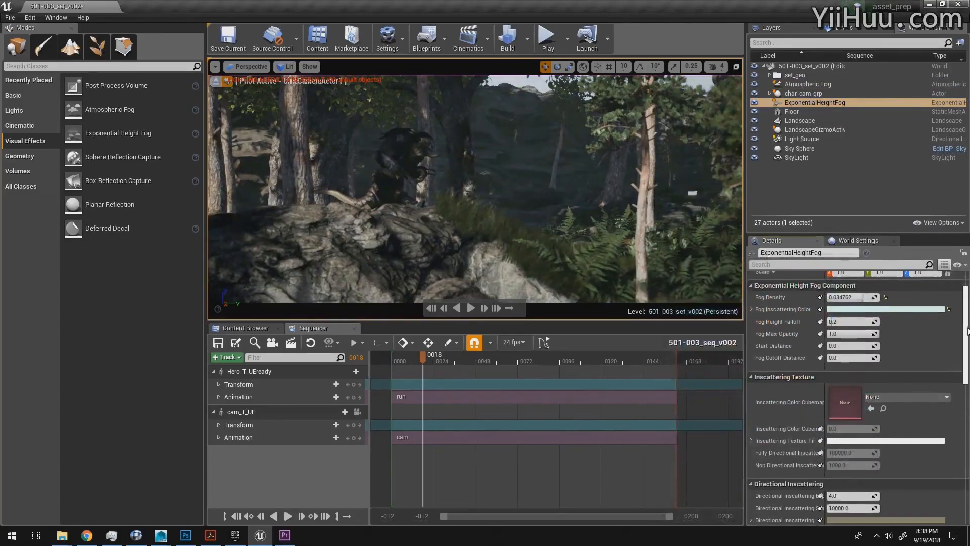
{"action": "scroll", "coordinate": [796, 409], "scroll_direction": "down", "scroll_amount": 3}
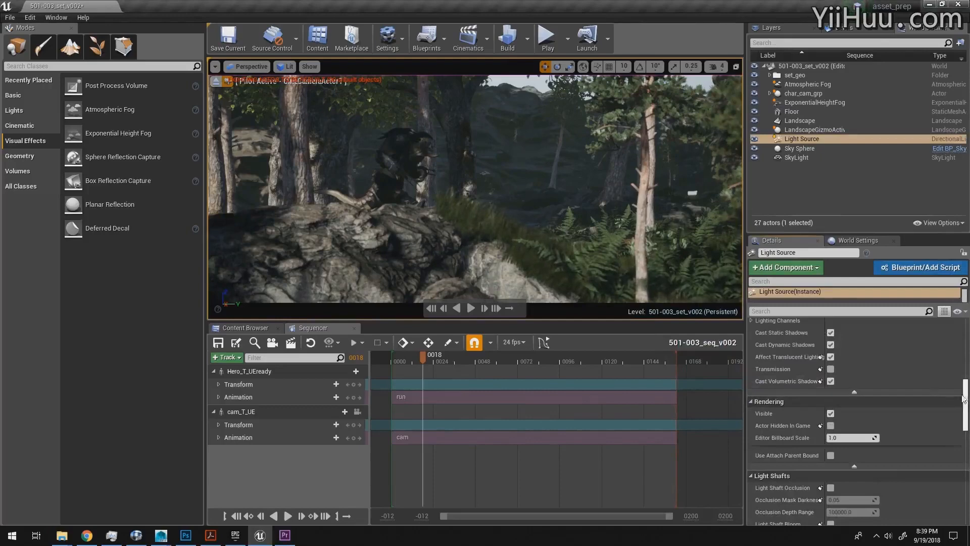
{"action": "left_click", "coordinate": [216, 66]}
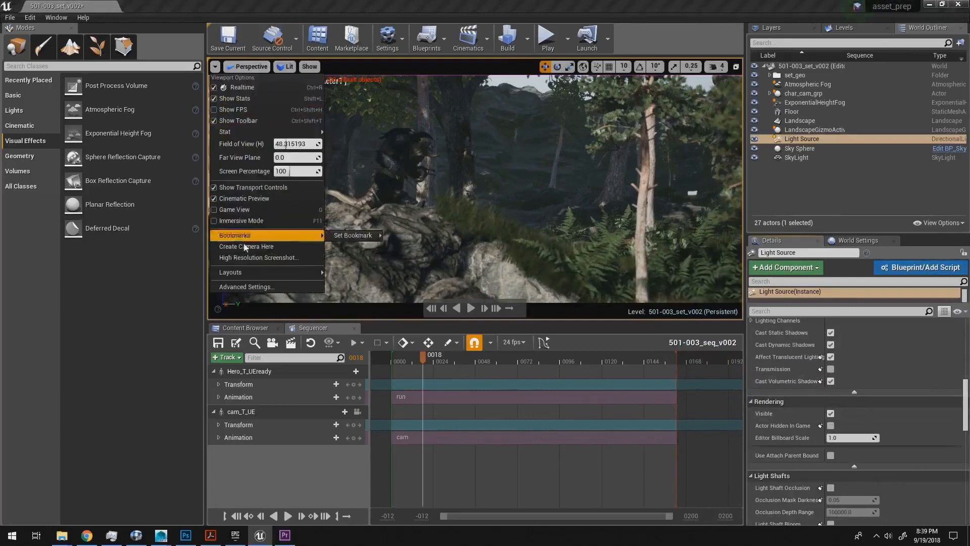
{"action": "left_click", "coordinate": [276, 4]}
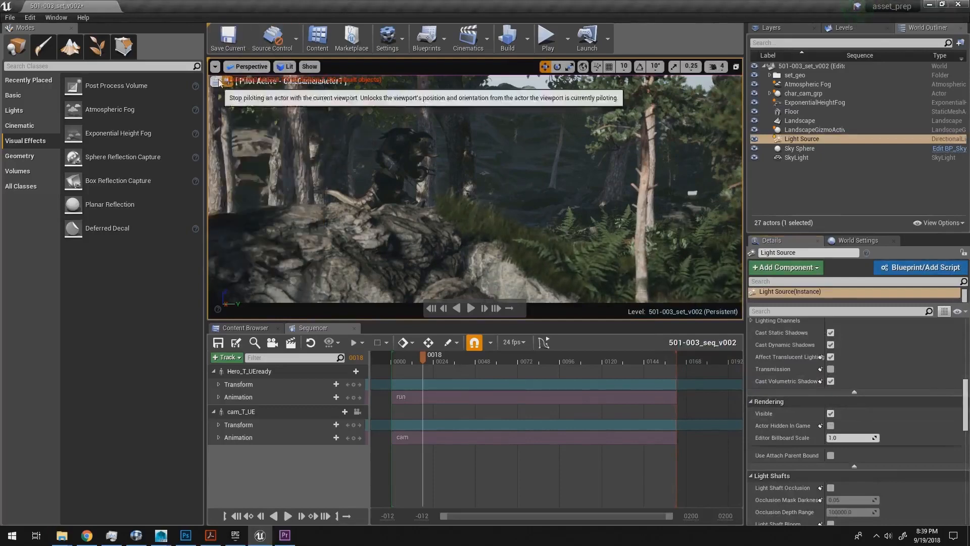
{"action": "left_click", "coordinate": [221, 86]}
Step: Examine the forest from a low viewpoint facing the sun through the trees
{"action": "key", "text": "w"}
{"action": "right_click_drag", "start_coordinate": [461, 135], "coordinate": [358, 151]}
{"action": "key", "text": "s"}
{"action": "key", "text": "d"}
{"action": "key", "text": "a"}
{"action": "key", "text": "d"}
{"action": "key", "text": "a"}
{"action": "key", "text": "w"}
{"action": "key", "text": "d"}
{"action": "key", "text": "e"}
{"action": "key", "text": "a"}
{"action": "key", "text": "d"}
{"action": "key", "text": "a"}
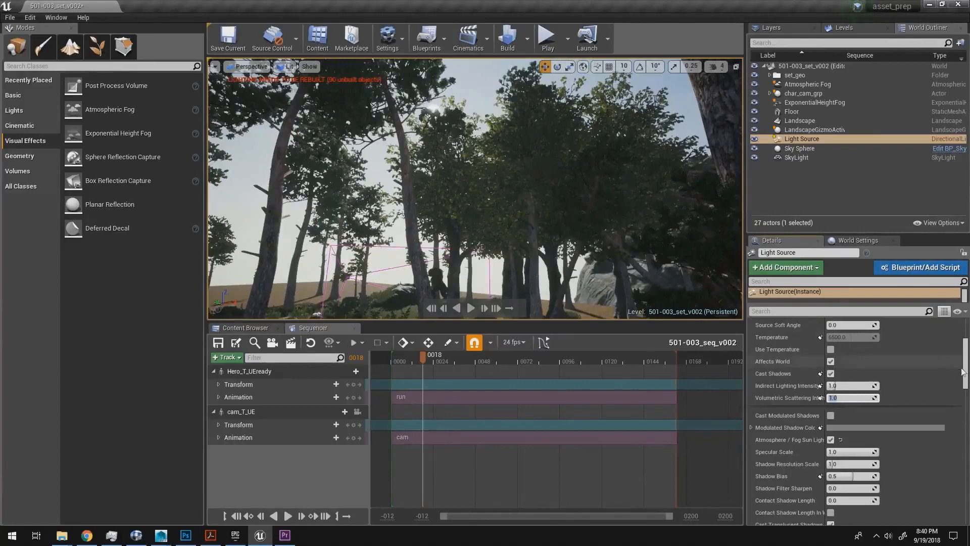
Step: Try Light Shaft Occlusion on the Light Source, then enable only Light Shaft Bloom with occlusion off
{"action": "scroll", "coordinate": [965, 373], "scroll_direction": "down", "scroll_amount": 10}
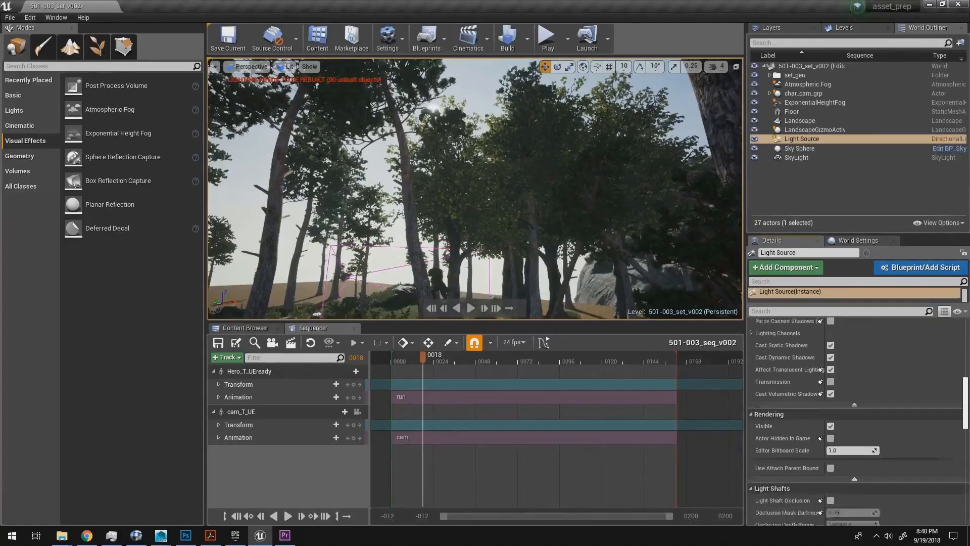
{"action": "scroll", "coordinate": [859, 419], "scroll_direction": "down", "scroll_amount": 1}
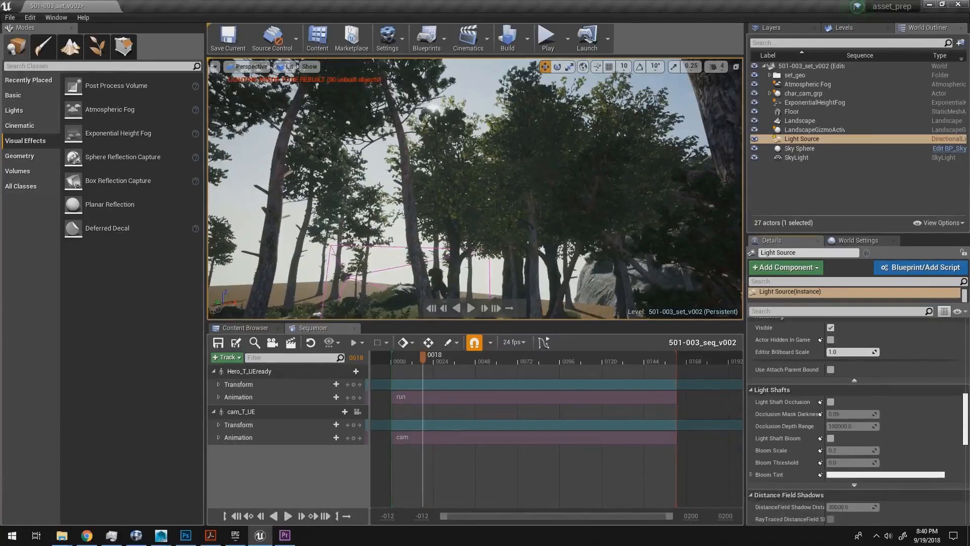
{"action": "left_click", "coordinate": [831, 401]}
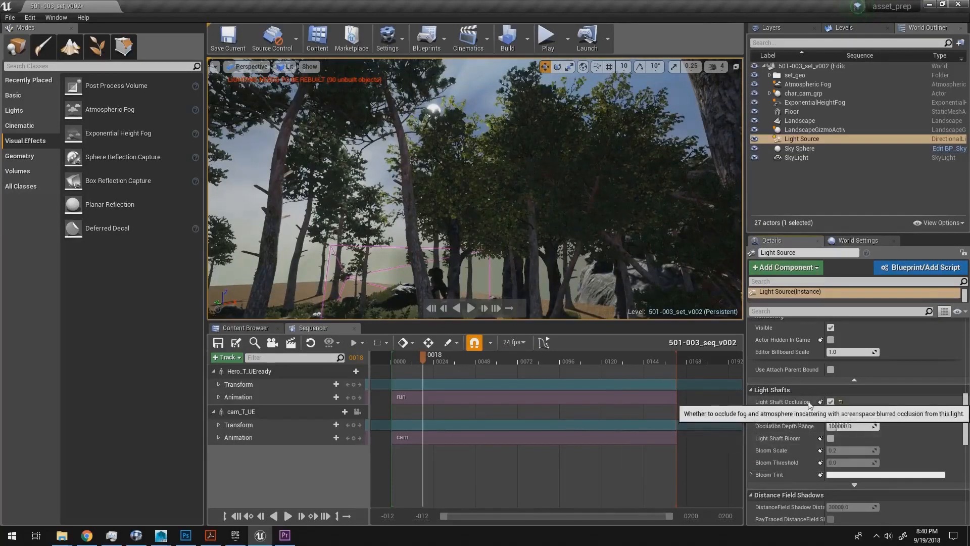
{"action": "left_click", "coordinate": [831, 438]}
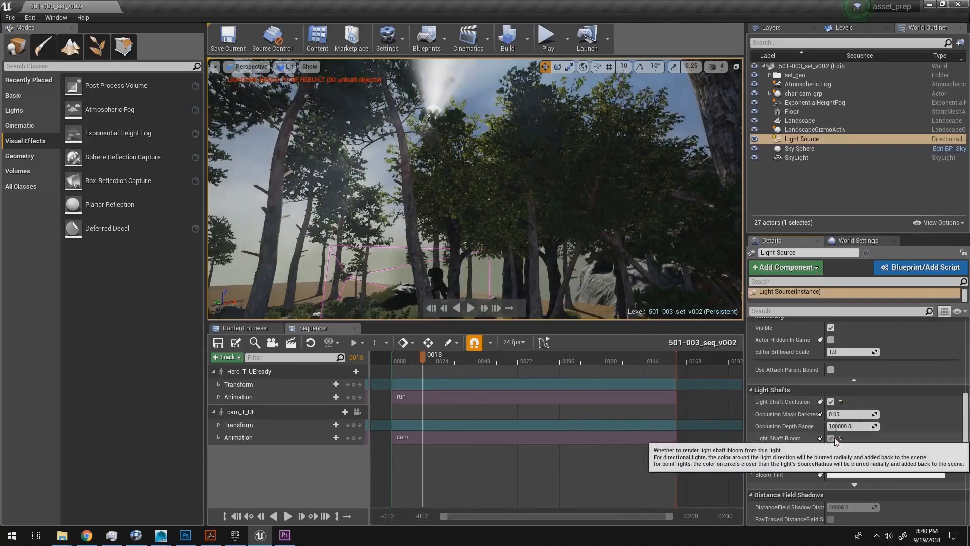
{"action": "left_click", "coordinate": [832, 405]}
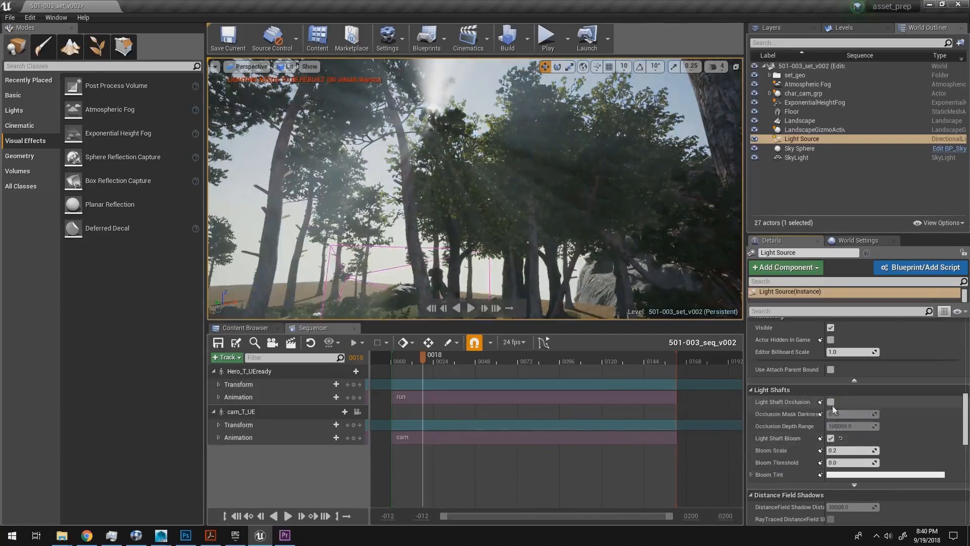
Step: Compare the sun rays with Light Shaft Bloom off and on, and inspect them from shifted viewpoints
{"action": "left_click", "coordinate": [833, 437]}
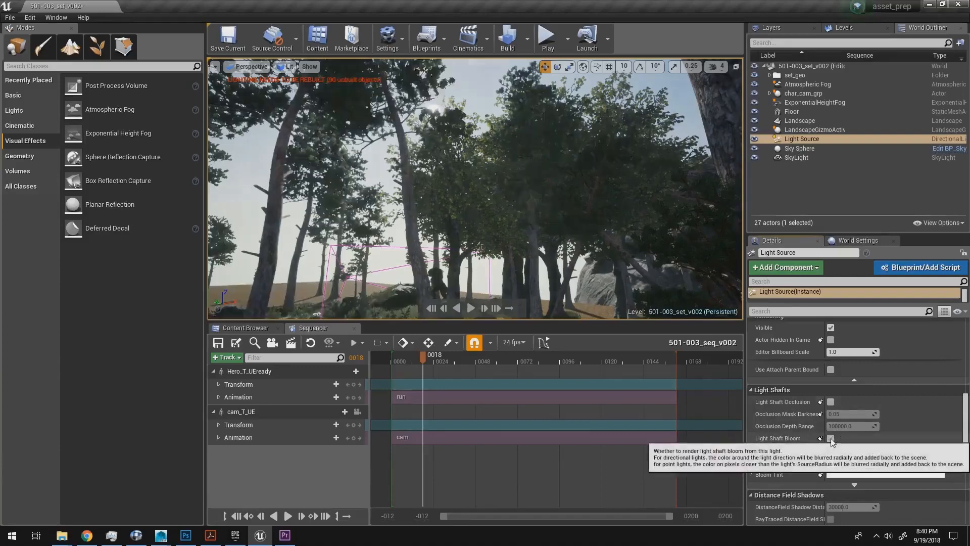
{"action": "left_click", "coordinate": [832, 439]}
{"action": "left_click", "coordinate": [832, 439]}
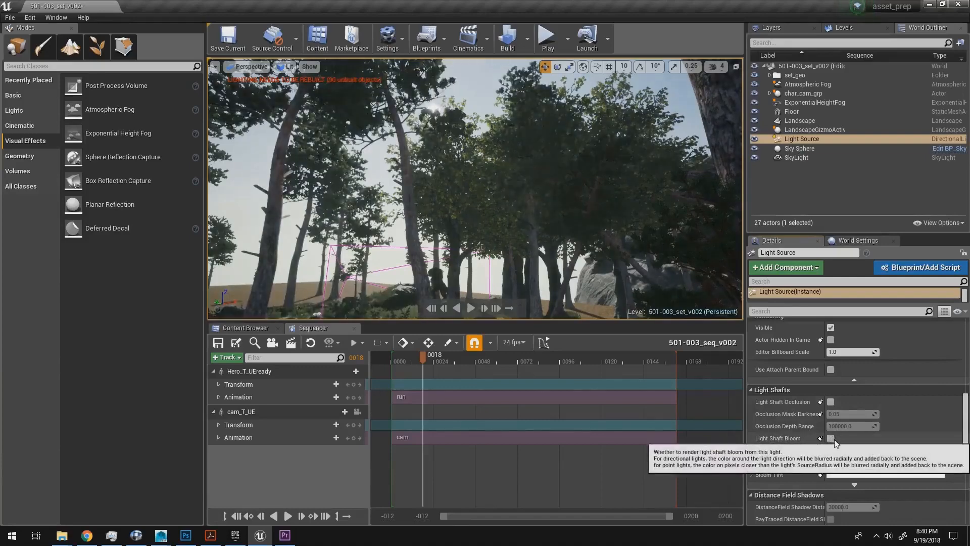
{"action": "left_click", "coordinate": [833, 439]}
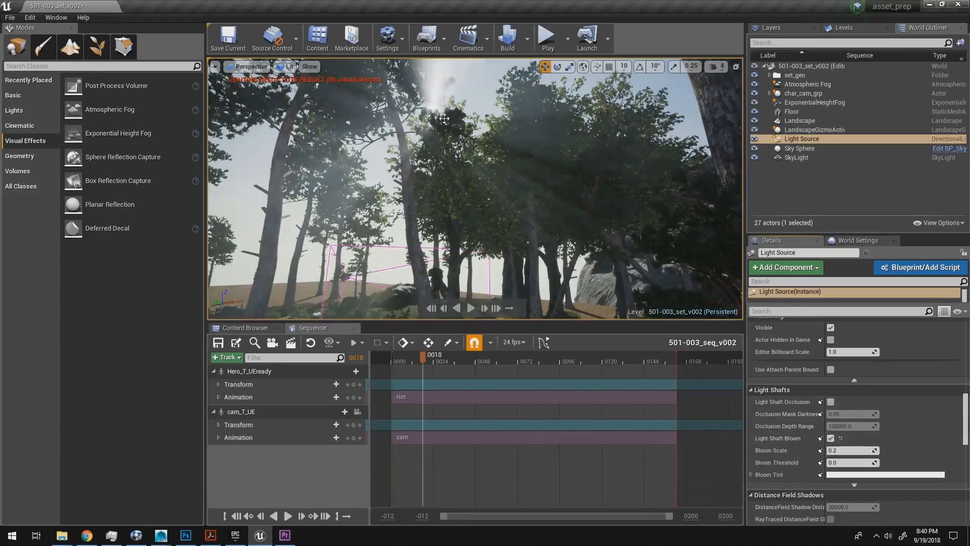
{"action": "key", "text": "w"}
{"action": "key", "text": "a"}
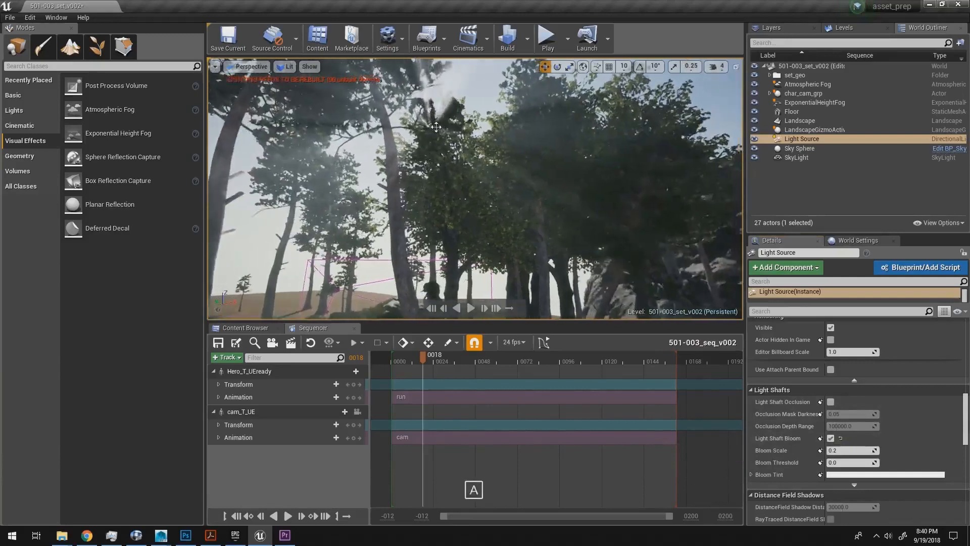
{"action": "key", "text": "d"}
{"action": "key", "text": "a"}
{"action": "key", "text": "d"}
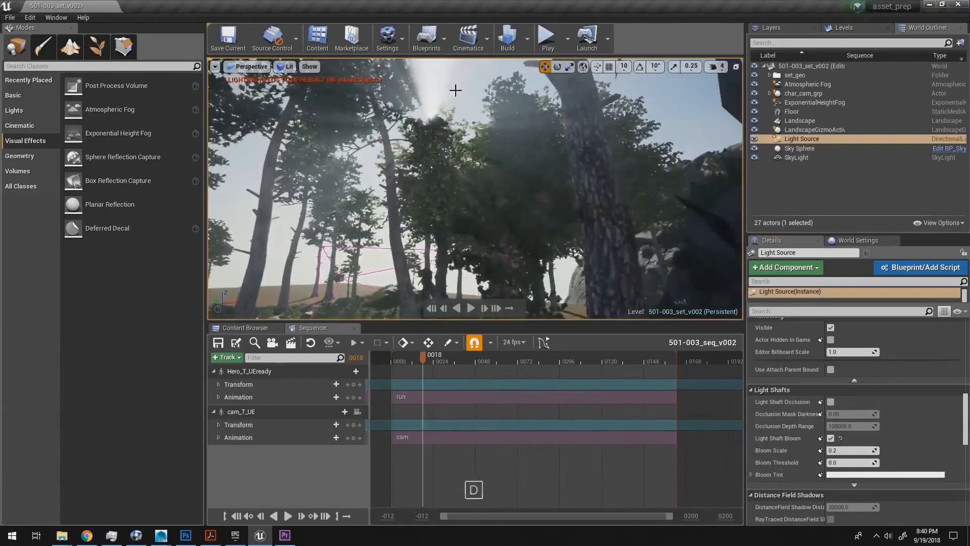
Step: Try the Light Source with only Light Shaft Occlusion, then restore Light Shaft Bloom alone
{"action": "left_click", "coordinate": [831, 439]}
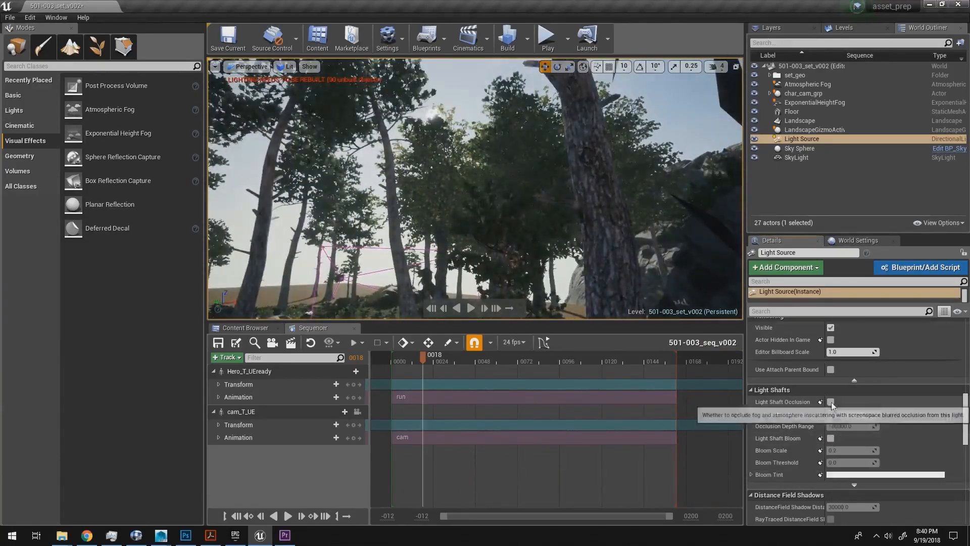
{"action": "left_click", "coordinate": [831, 402]}
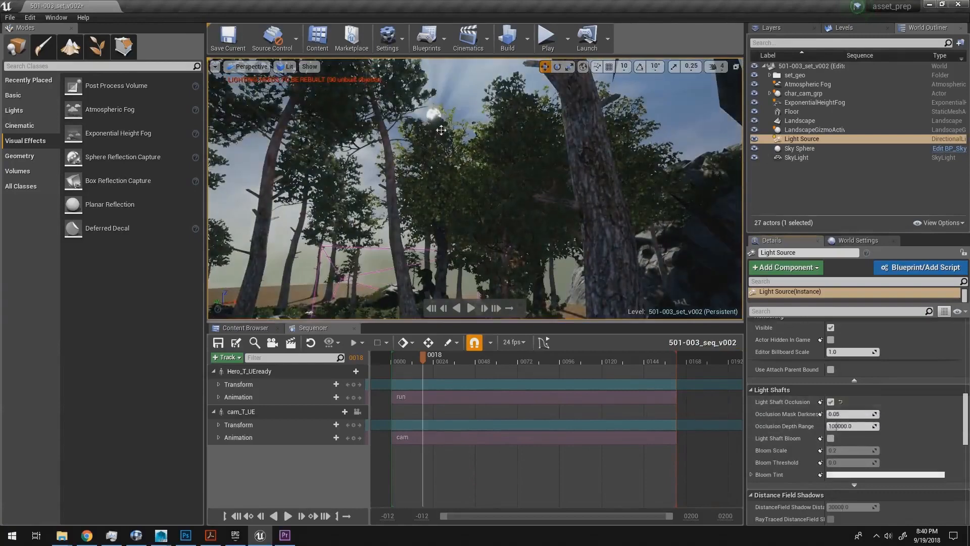
{"action": "right_click_drag", "start_coordinate": [435, 127], "coordinate": [431, 132]}
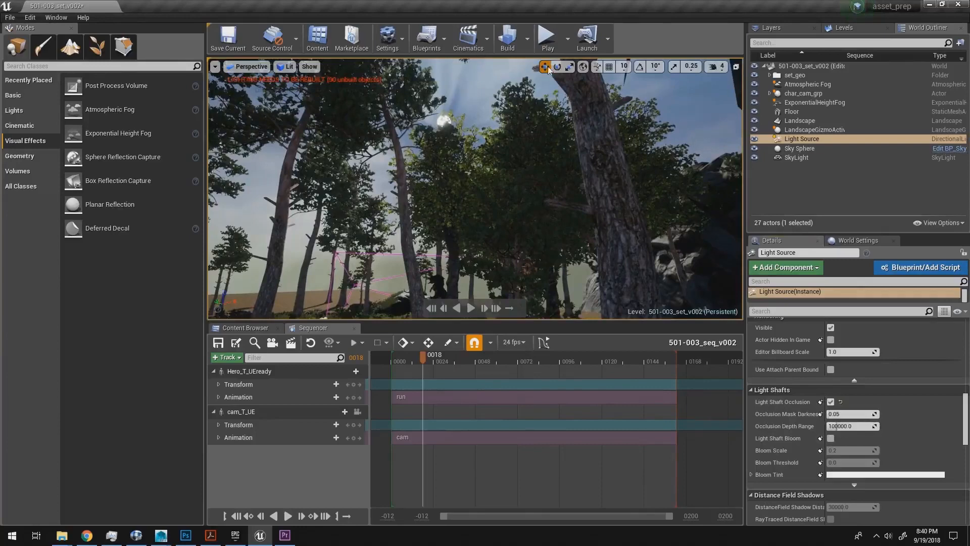
{"action": "left_click", "coordinate": [831, 402]}
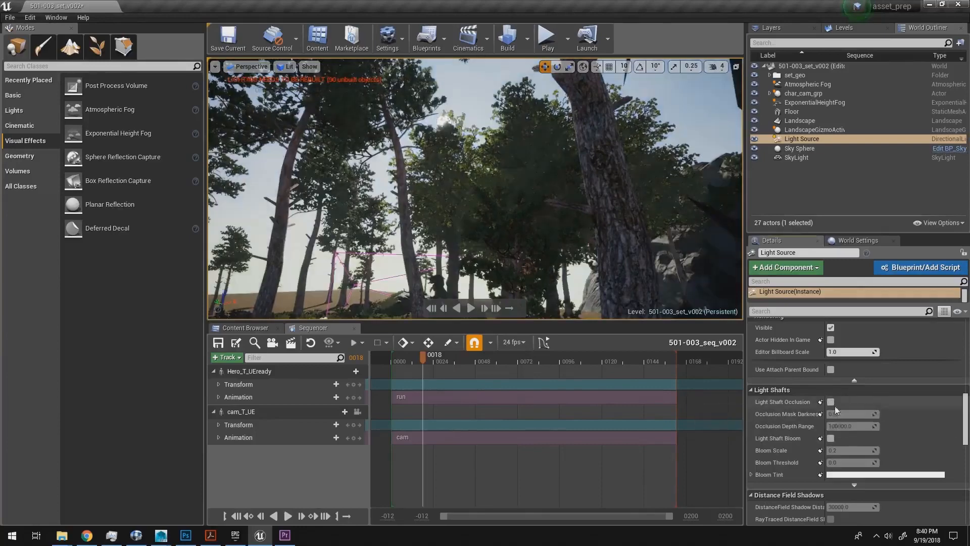
{"action": "left_click", "coordinate": [830, 438]}
Step: Return the viewport to the CineCameraActor and scrub the sequence to frame 28
{"action": "key", "text": "a"}
{"action": "right_click_drag", "start_coordinate": [563, 189], "coordinate": [525, 184]}
{"action": "key", "text": "d"}
{"action": "key", "text": "a"}
{"action": "key", "text": "d"}
{"action": "key", "text": "w"}
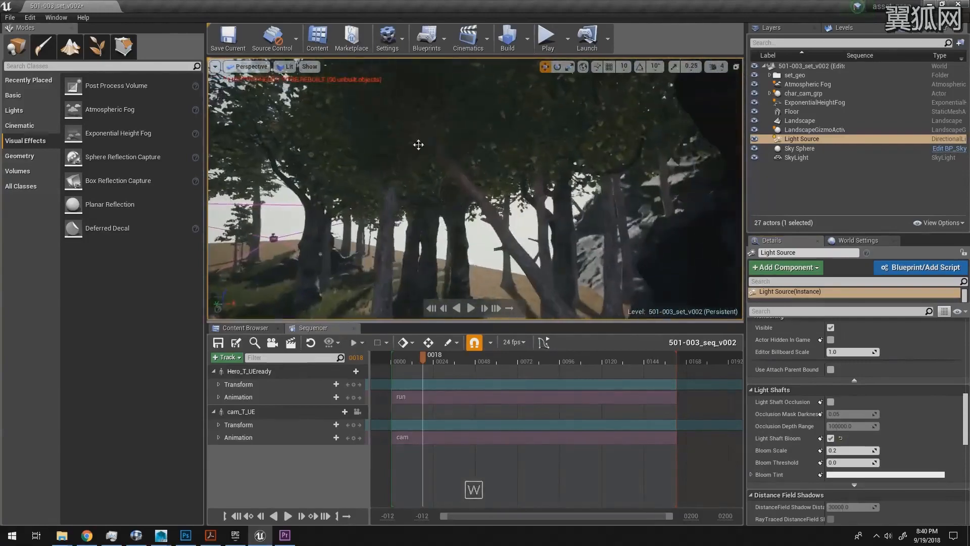
{"action": "left_click", "coordinate": [246, 71]}
{"action": "left_click", "coordinate": [310, 191]}
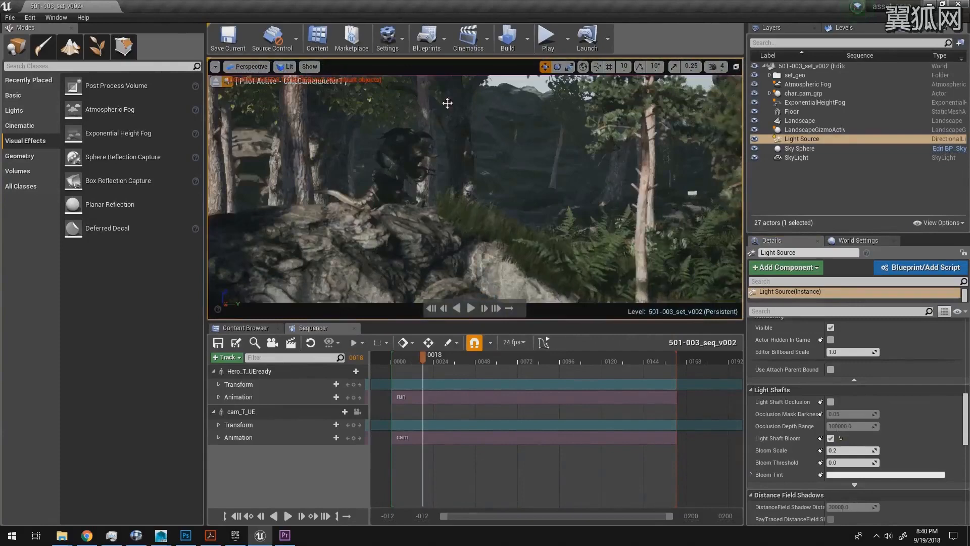
{"action": "left_click_drag", "start_coordinate": [421, 360], "coordinate": [443, 362]}
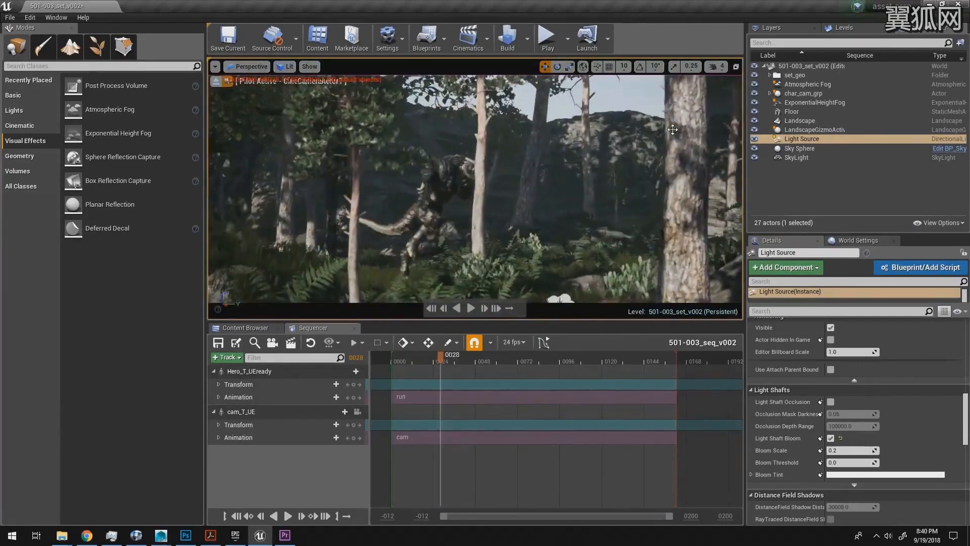
{"action": "scroll", "coordinate": [965, 393], "scroll_direction": "up", "scroll_amount": 10}
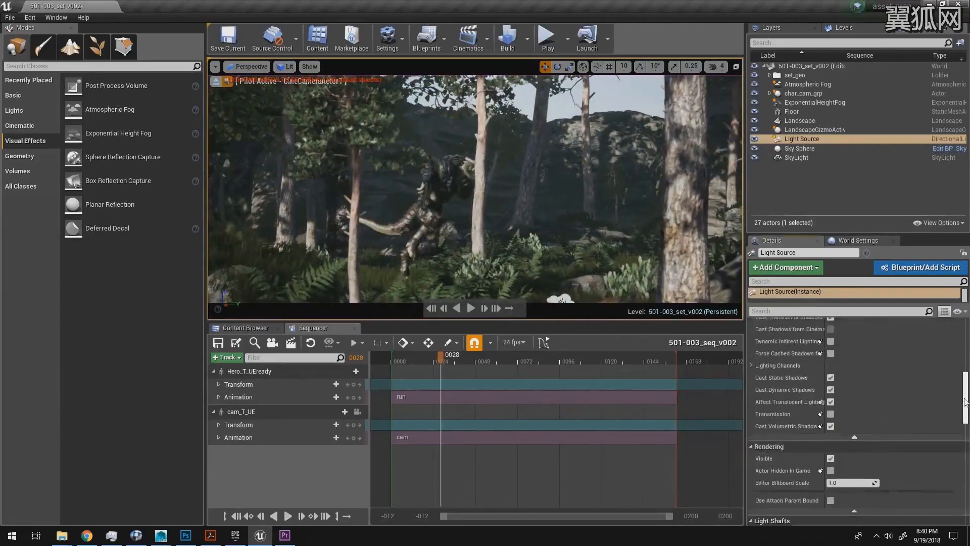
Step: Set the Light Source's Z rotation to about 115.2° and play back the shot to check the sunlight, stopping at frame 26
{"action": "left_click_drag", "start_coordinate": [923, 348], "coordinate": [883, 348]}
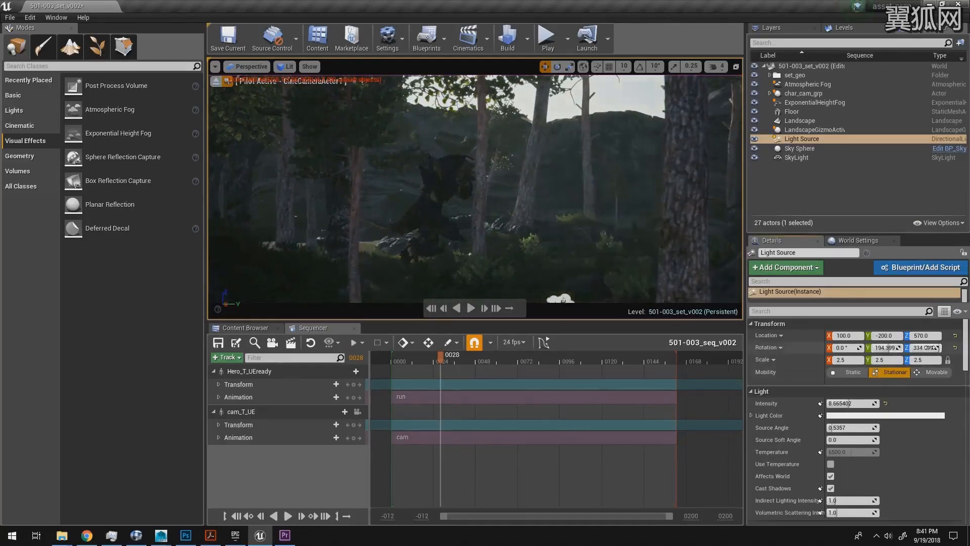
{"action": "left_click_drag", "start_coordinate": [930, 348], "coordinate": [930, 347]}
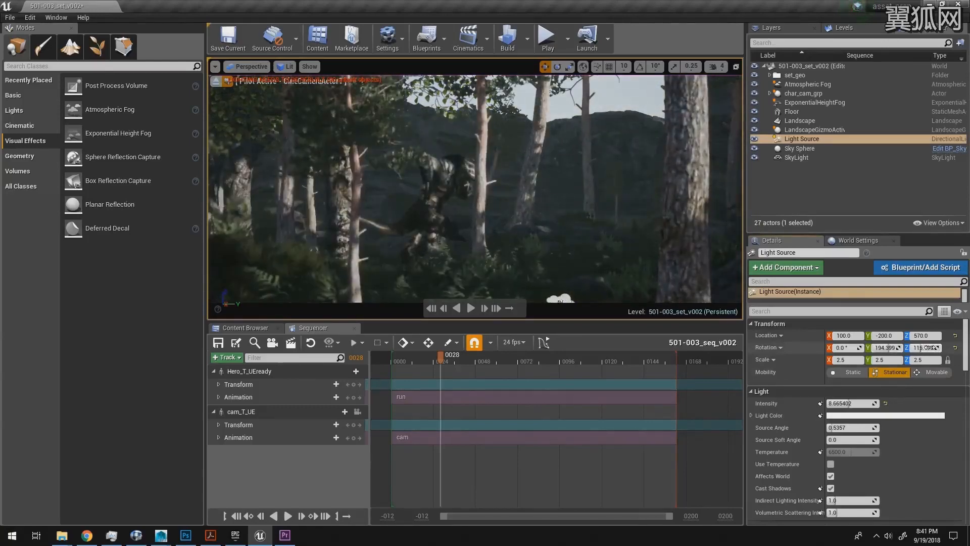
{"action": "left_click", "coordinate": [429, 359]}
{"action": "key", "text": "space"}
{"action": "key", "text": "space"}
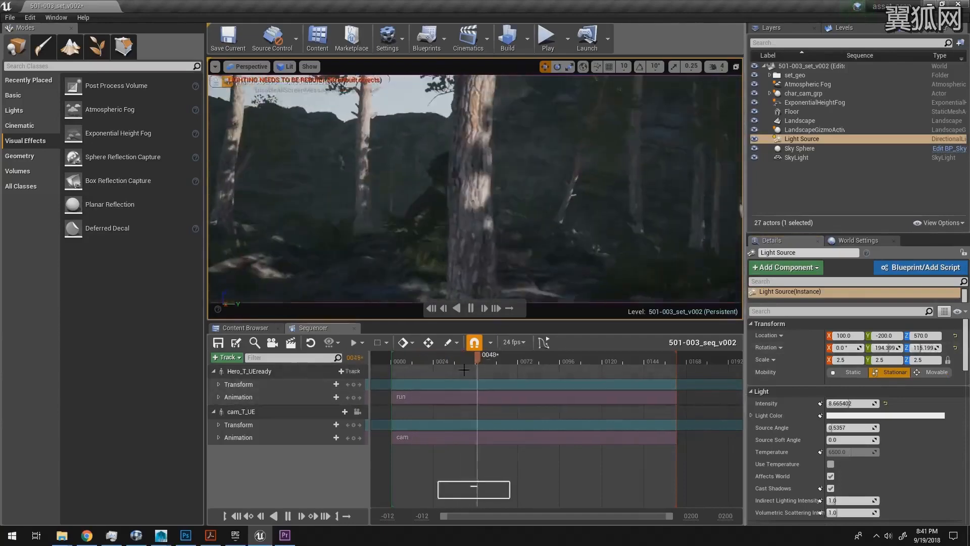
{"action": "left_click_drag", "start_coordinate": [469, 359], "coordinate": [442, 362]}
{"action": "left_click", "coordinate": [431, 360]}
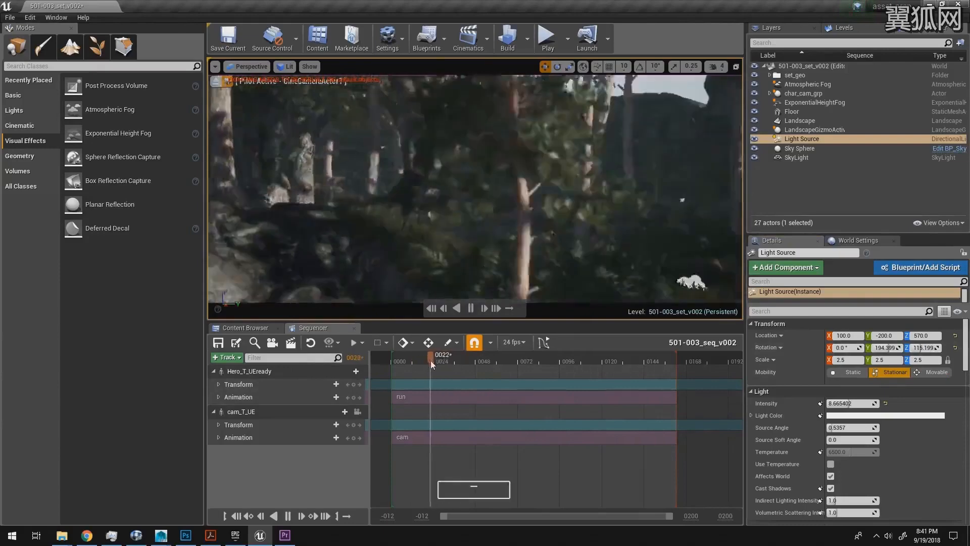
{"action": "key", "text": "space"}
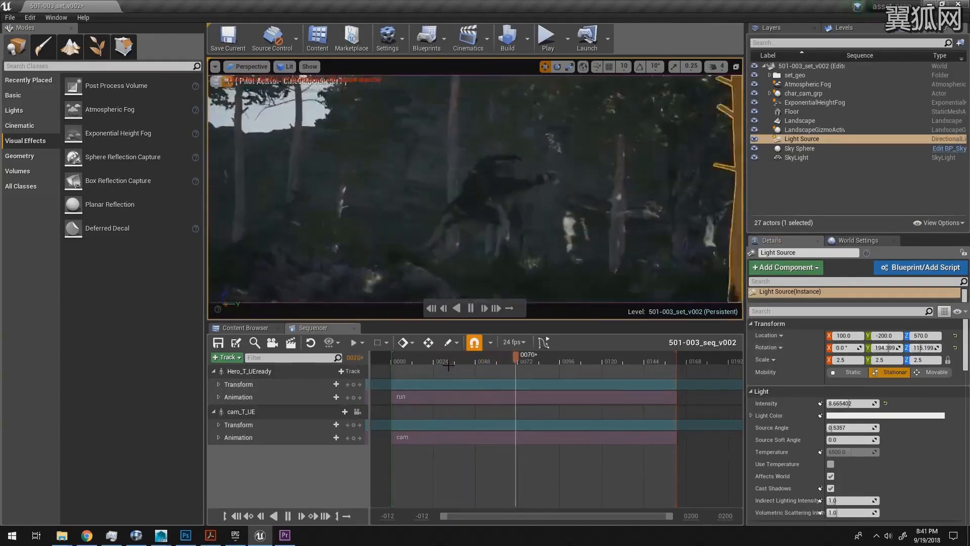
{"action": "key", "text": "space"}
{"action": "left_click_drag", "start_coordinate": [553, 357], "coordinate": [438, 358]}
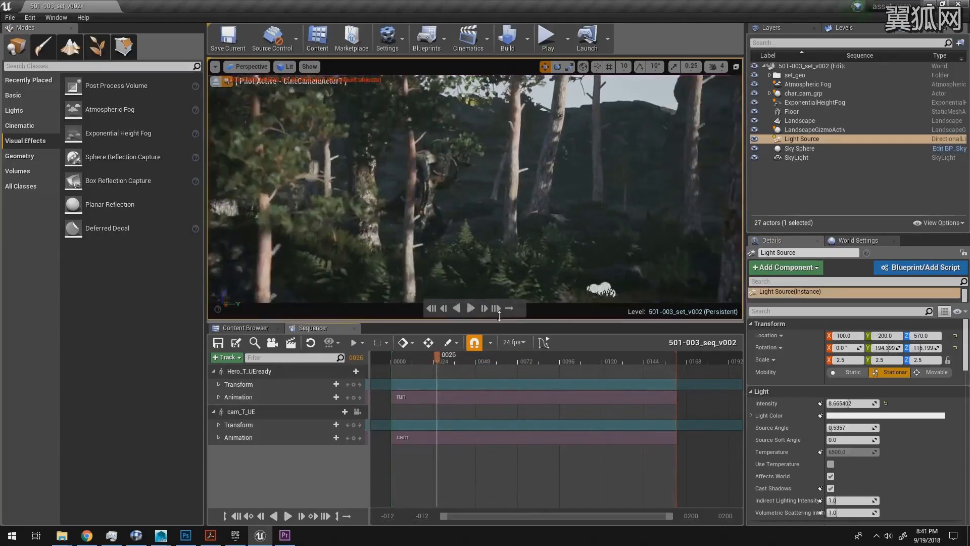
Step: Leave the camera view, fly through the forest to inspect the sunlit trees, and return to the CineCameraActor1 view
{"action": "left_click", "coordinate": [216, 81]}
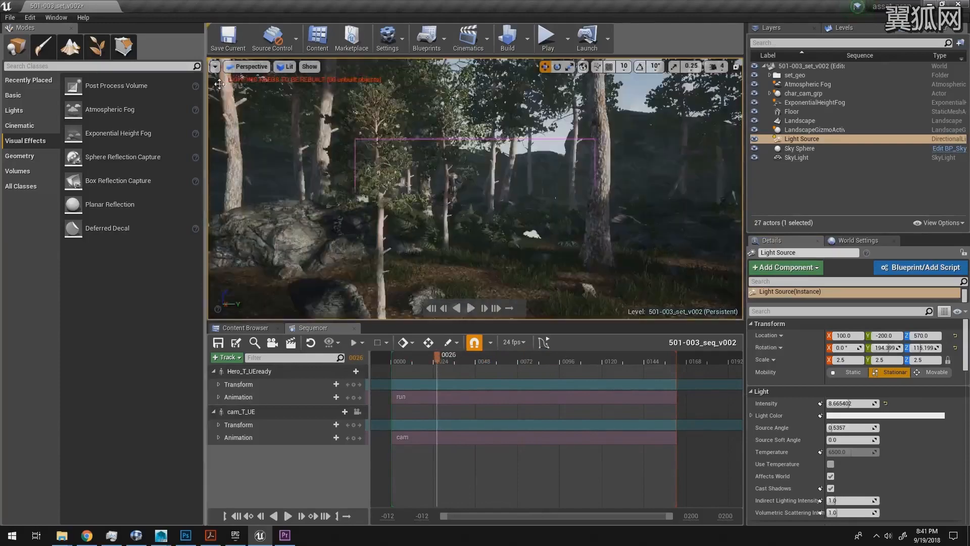
{"action": "key", "text": "d"}
{"action": "right_click_drag", "start_coordinate": [562, 210], "coordinate": [583, 184]}
{"action": "key", "text": "s"}
{"action": "key", "text": "a"}
{"action": "key", "text": "d"}
{"action": "key", "text": "w"}
{"action": "key", "text": "d"}
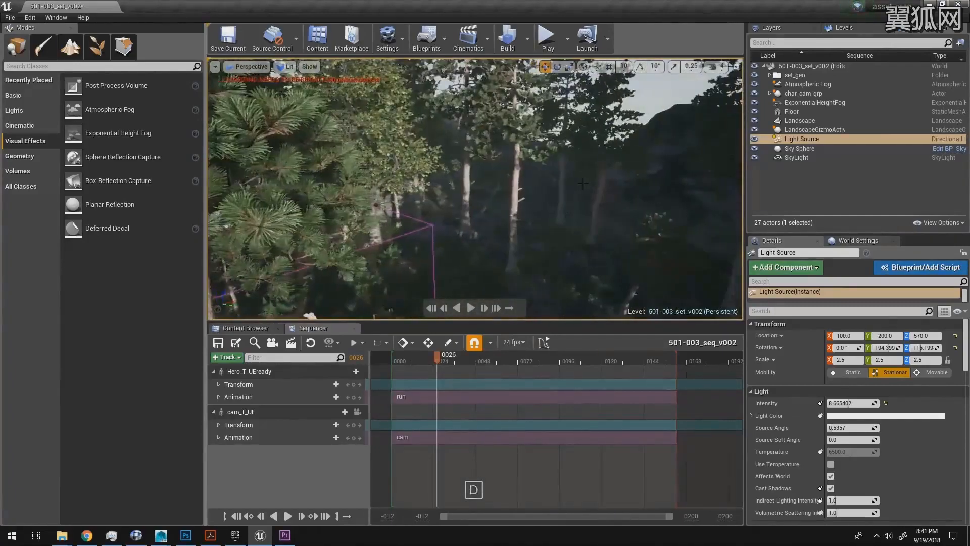
{"action": "left_click", "coordinate": [243, 66]}
{"action": "left_click", "coordinate": [296, 194]}
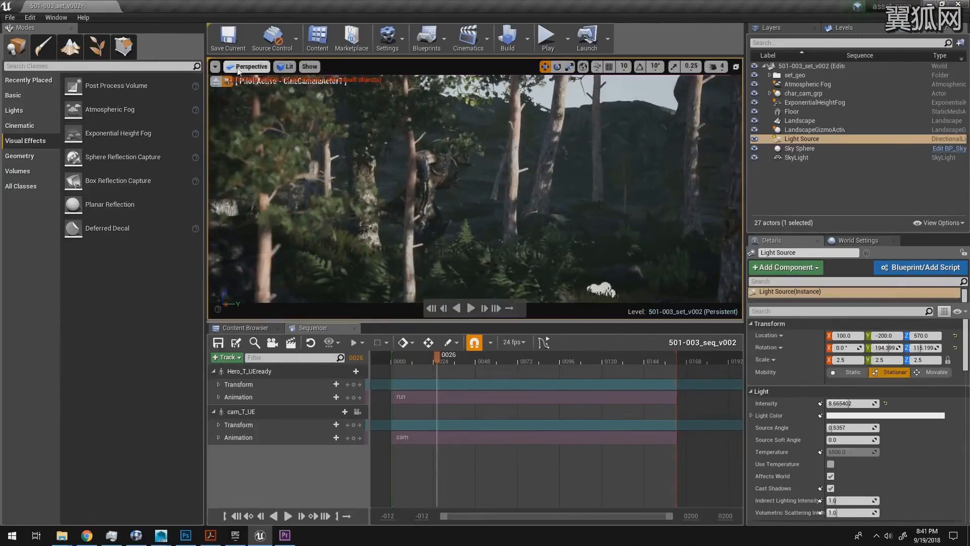
Step: Leave the camera view, fly to the cliff at the landscape's edge and browse the assets to KiteDemo/Environments/Rocks
{"action": "left_click", "coordinate": [215, 81]}
{"action": "key", "text": "e"}
{"action": "right_click_drag", "start_coordinate": [589, 175], "coordinate": [588, 174]}
{"action": "key", "text": "w"}
{"action": "left_click", "coordinate": [248, 328]}
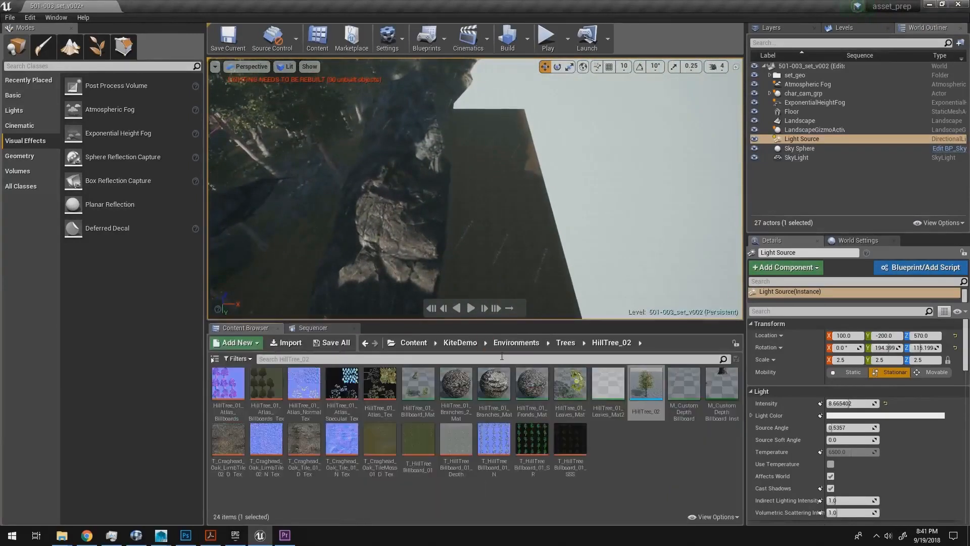
{"action": "left_click", "coordinate": [420, 347]}
{"action": "double_click", "coordinate": [265, 384]}
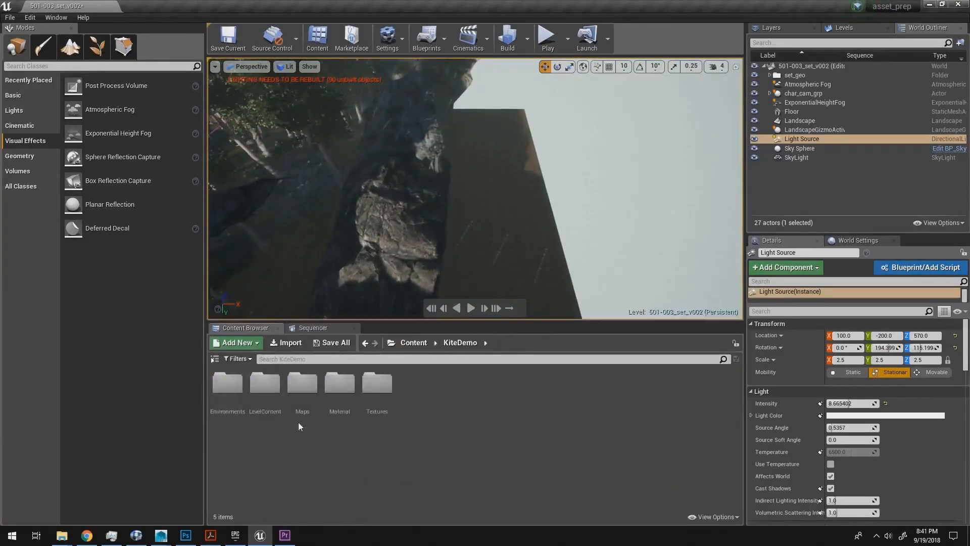
{"action": "double_click", "coordinate": [228, 384]}
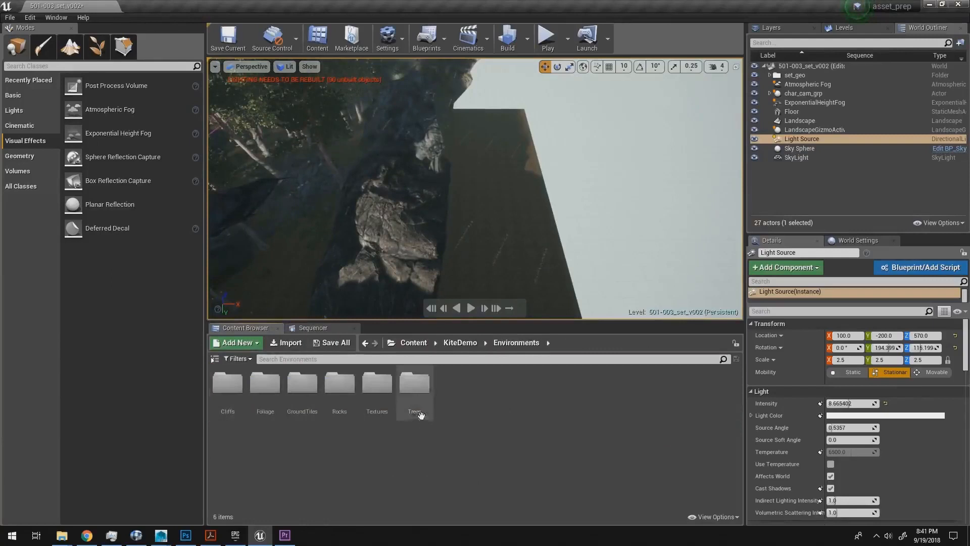
{"action": "double_click", "coordinate": [339, 384]}
{"action": "double_click", "coordinate": [527, 384]}
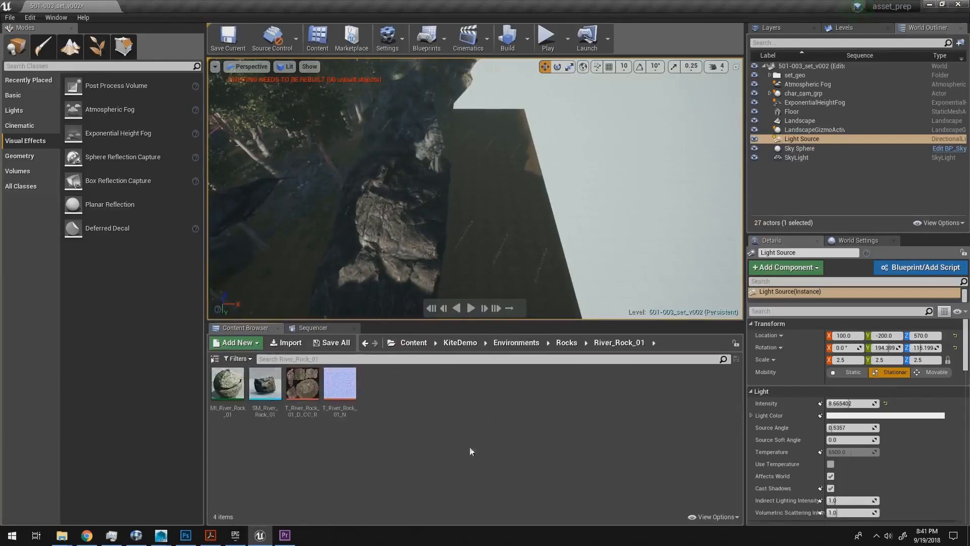
{"action": "left_click", "coordinate": [566, 343]}
Step: Place SM_MountainRock from the Mountain_RockFace_002 folder beside the cliff and scale it uniformly to about 2.58
{"action": "double_click", "coordinate": [489, 384]}
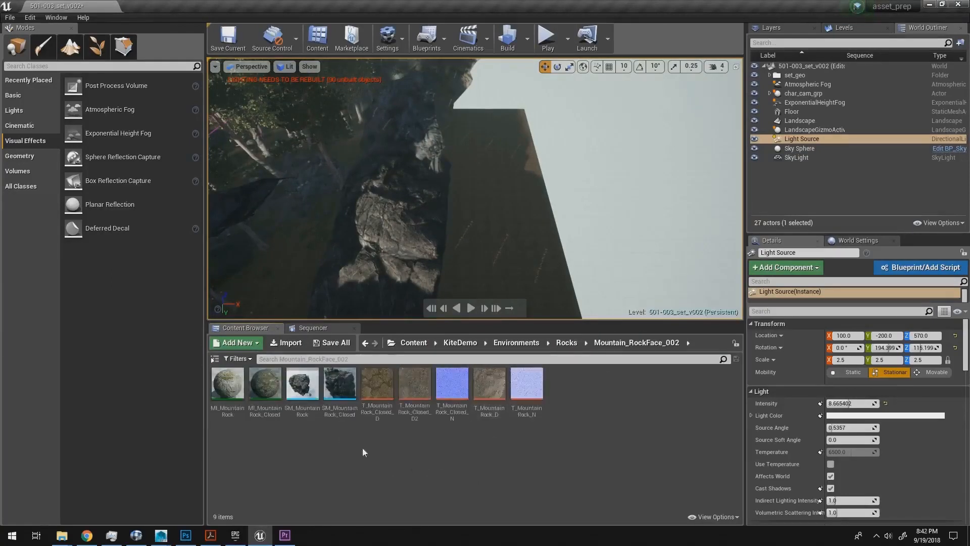
{"action": "left_click", "coordinate": [293, 388]}
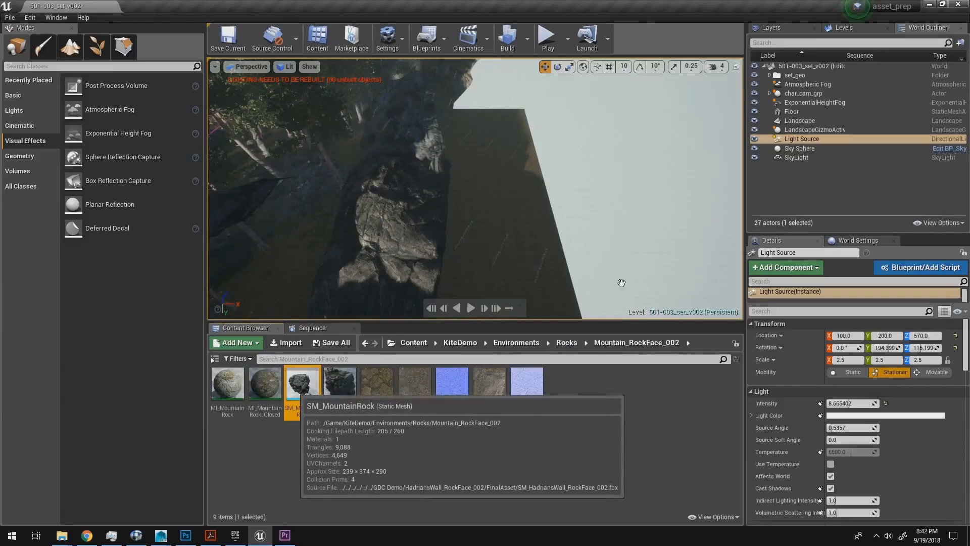
{"action": "left_click_drag", "start_coordinate": [691, 314], "coordinate": [521, 212]}
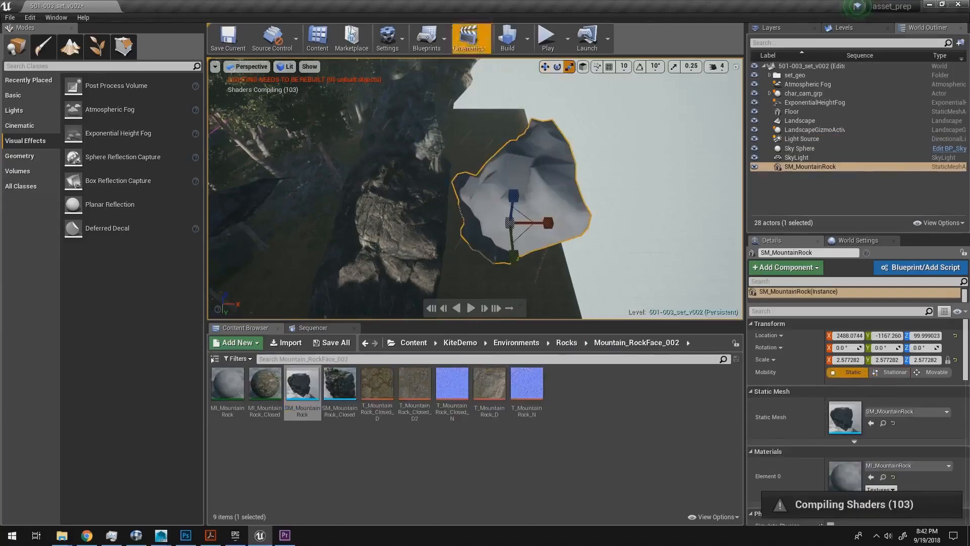
Step: Open Viewport 2 as a floating view and make it look through CineCameraActor1
{"action": "left_click", "coordinate": [57, 17]}
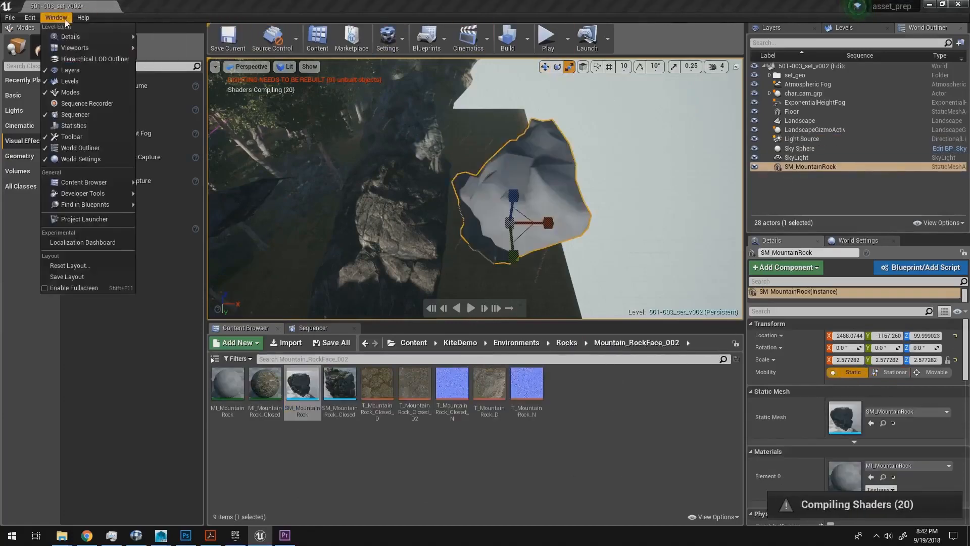
{"action": "mouse_move", "coordinate": [91, 47]}
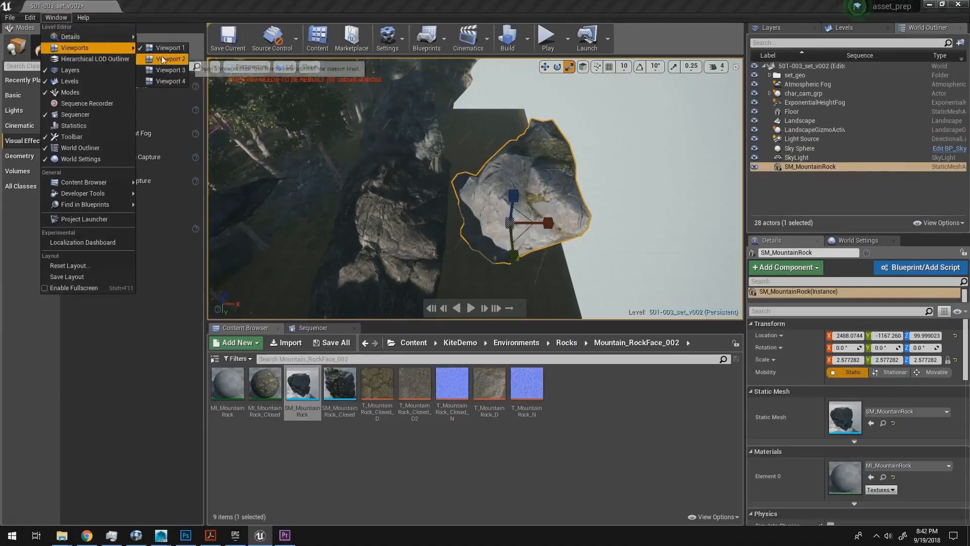
{"action": "left_click", "coordinate": [162, 59]}
{"action": "left_click_drag", "start_coordinate": [778, 221], "coordinate": [789, 211]}
{"action": "left_click", "coordinate": [682, 237]}
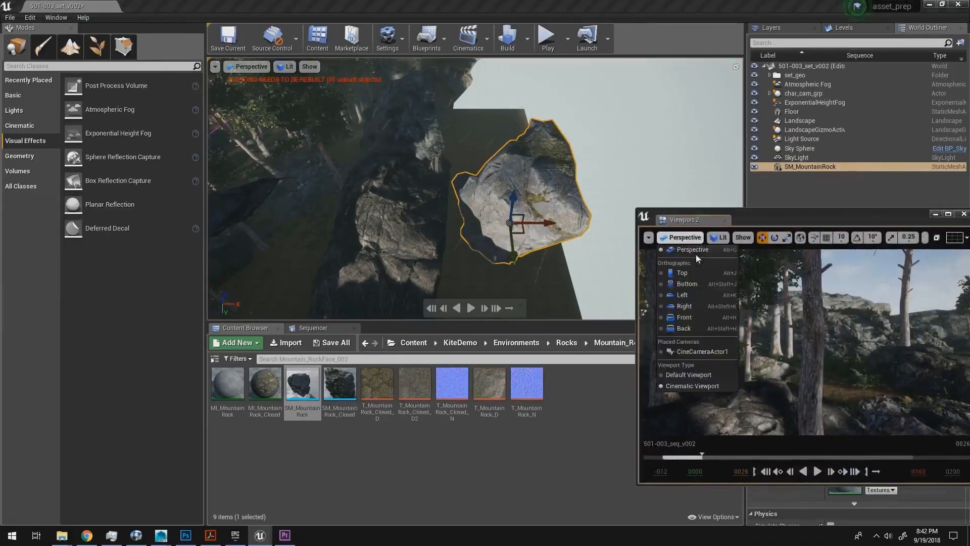
{"action": "left_click", "coordinate": [710, 353]}
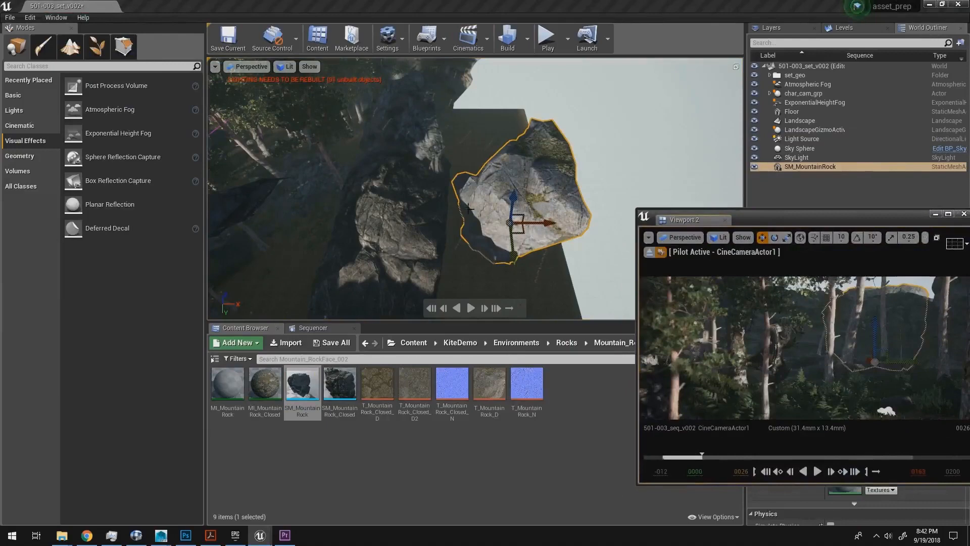
Step: Move, rotate and scale SM_MountainRock against the cliff edge while checking Viewport 2, and deselect it
{"action": "right_click_drag", "start_coordinate": [468, 209], "coordinate": [514, 206]}
{"action": "left_click_drag", "start_coordinate": [456, 204], "coordinate": [463, 191]}
{"action": "scroll", "coordinate": [462, 213], "scroll_direction": "up", "scroll_amount": 3}
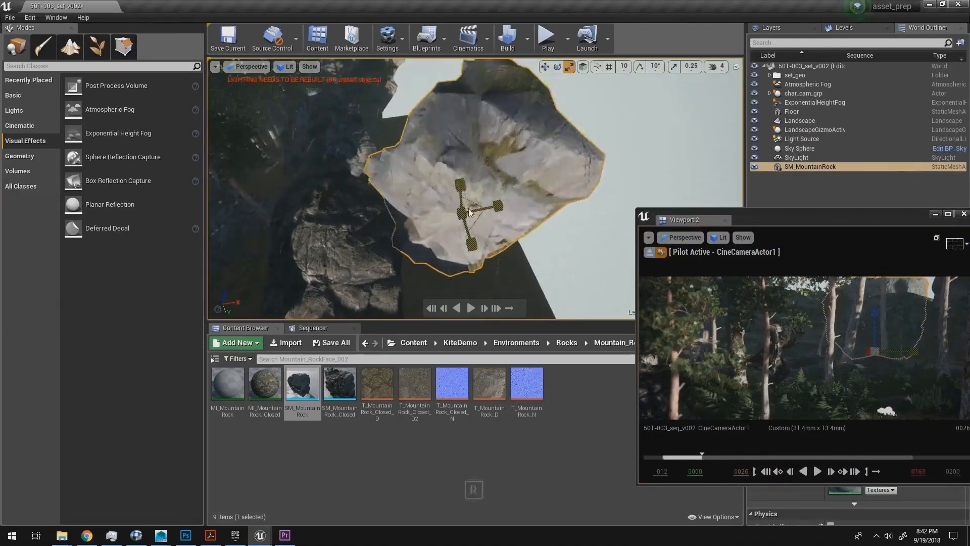
{"action": "key", "text": "e"}
{"action": "left_click_drag", "start_coordinate": [449, 230], "coordinate": [451, 181]}
{"action": "key", "text": "w"}
{"action": "key", "text": "e"}
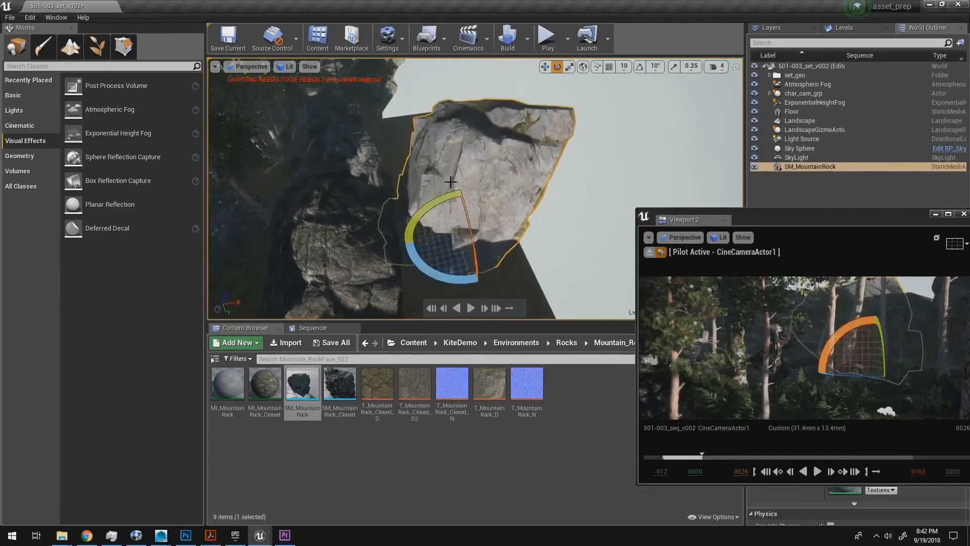
{"action": "key", "text": "e"}
{"action": "left_click_drag", "start_coordinate": [469, 213], "coordinate": [478, 190]}
{"action": "key", "text": "w"}
{"action": "key", "text": "r"}
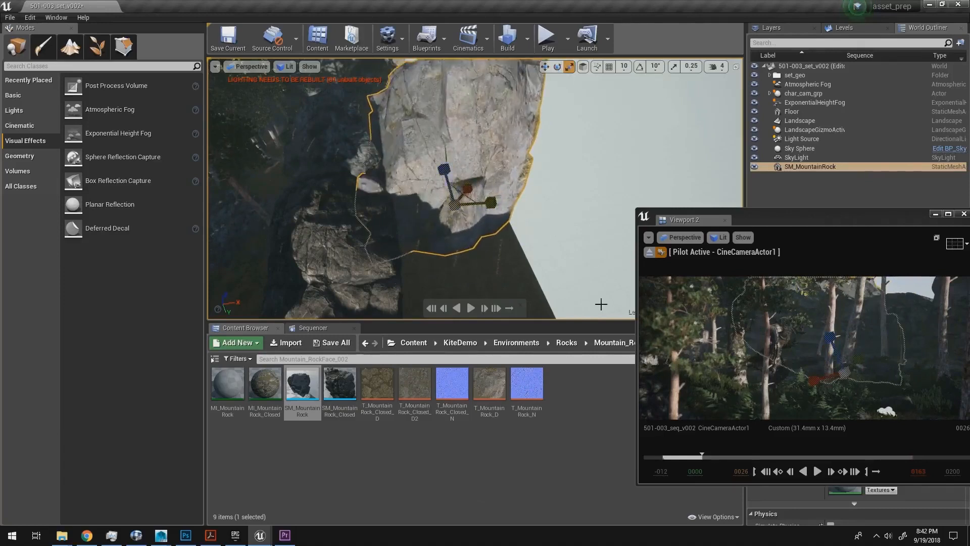
{"action": "key", "text": "Escape"}
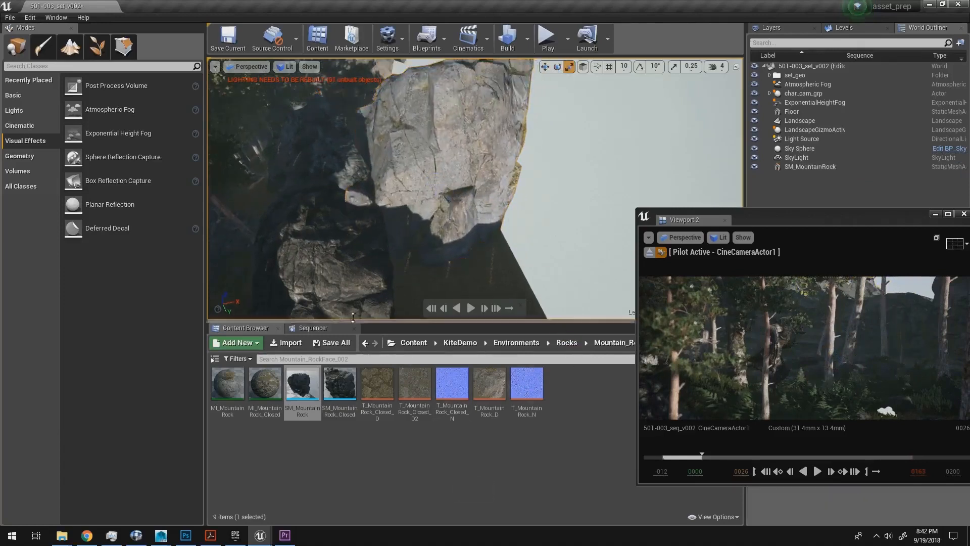
Step: Move Viewport 2 aside and fly past the new rock to examine how light falls on the ground behind it
{"action": "left_click_drag", "start_coordinate": [792, 217], "coordinate": [816, 211]}
{"action": "key", "text": "w"}
{"action": "right_click_drag", "start_coordinate": [554, 150], "coordinate": [502, 151]}
{"action": "key", "text": "a"}
{"action": "key", "text": "e"}
{"action": "key", "text": "w"}
{"action": "key", "text": "d"}
{"action": "key", "text": "e"}
{"action": "key", "text": "w"}
{"action": "key", "text": "d"}
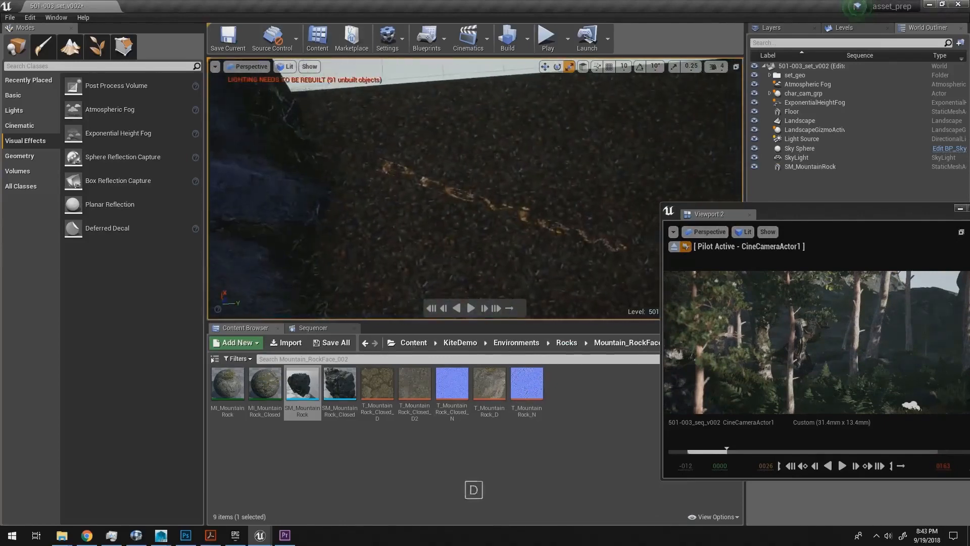
Step: Select the Light Source and move the Viewport 2 window to check the light's mobility setting
{"action": "left_click", "coordinate": [807, 141]}
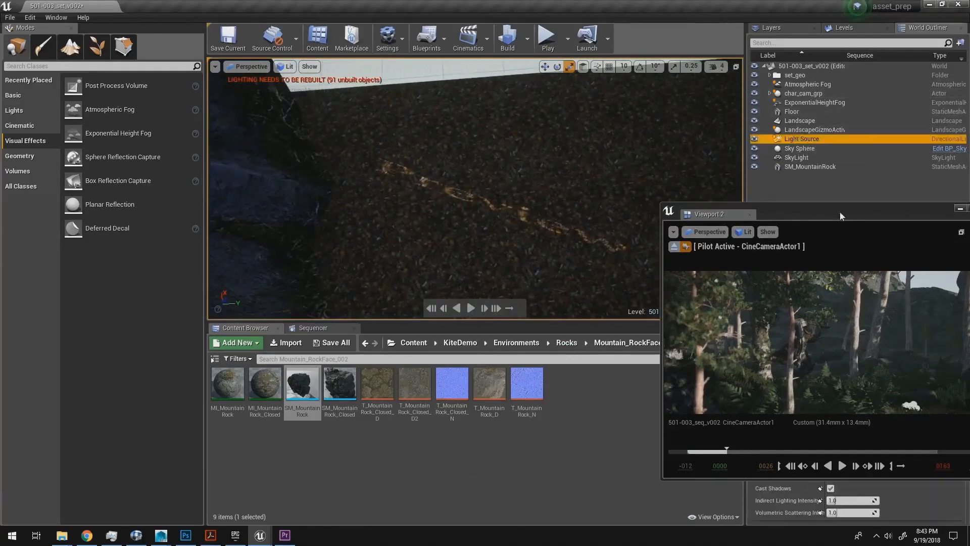
{"action": "left_click_drag", "start_coordinate": [841, 216], "coordinate": [648, 97]}
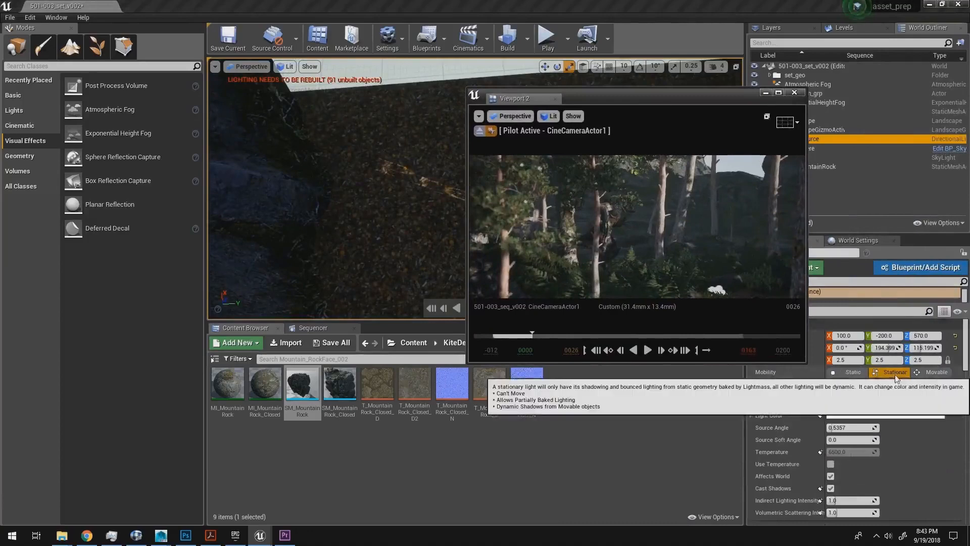
{"action": "left_click_drag", "start_coordinate": [548, 98], "coordinate": [684, 152]}
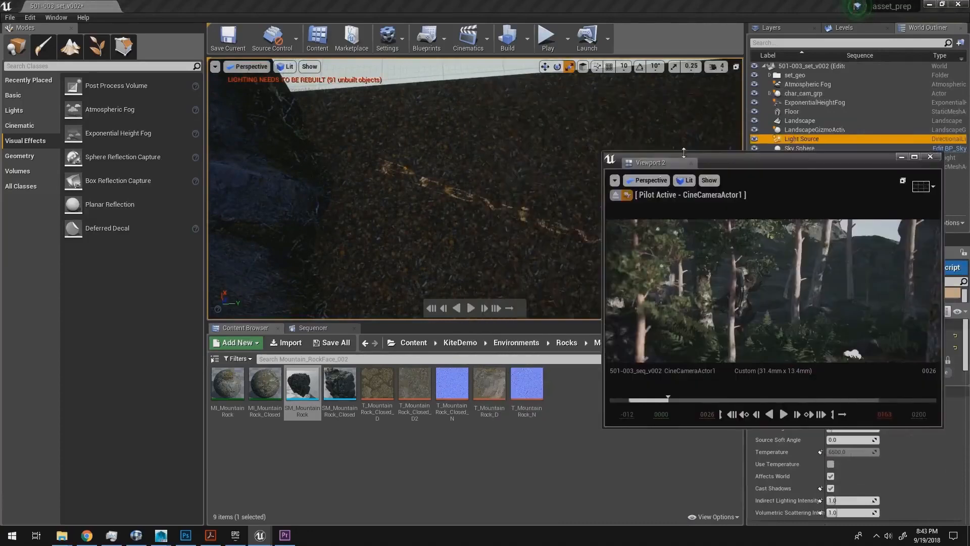
Step: Fly around the set and examine the shadows cast on the ground, trees and rocks by the Light Source
{"action": "key", "text": "s"}
{"action": "right_click_drag", "start_coordinate": [521, 168], "coordinate": [385, 190]}
{"action": "key", "text": "a"}
{"action": "key", "text": "w"}
{"action": "key", "text": "q"}
{"action": "key", "text": "d"}
{"action": "key", "text": "w"}
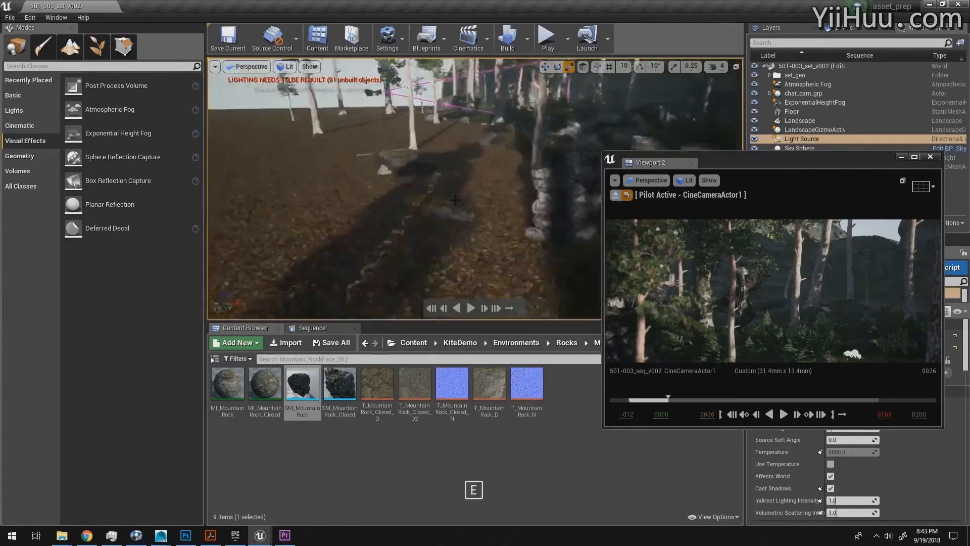
{"action": "right_click_drag", "start_coordinate": [538, 177], "coordinate": [441, 139]}
{"action": "key", "text": "d"}
{"action": "key", "text": "a"}
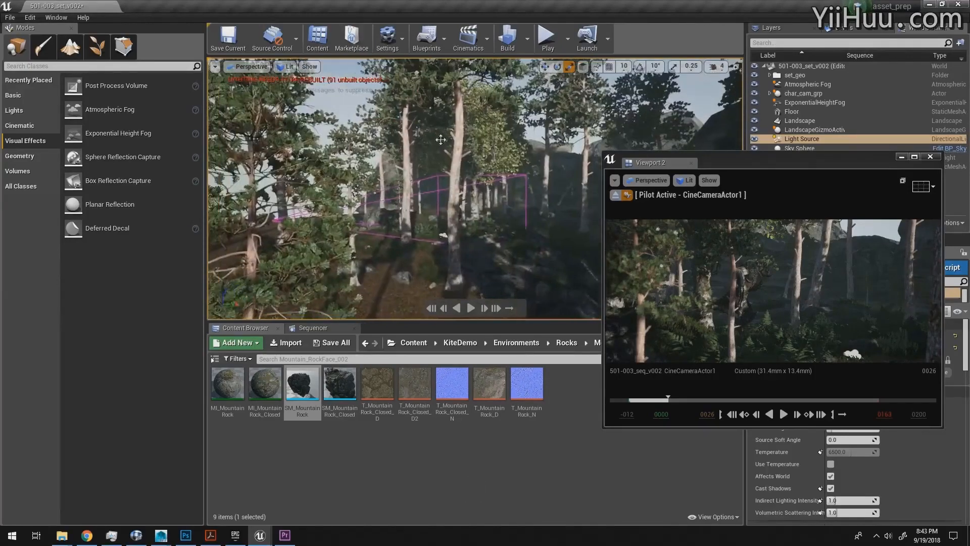
{"action": "right_click_drag", "start_coordinate": [568, 179], "coordinate": [462, 157]}
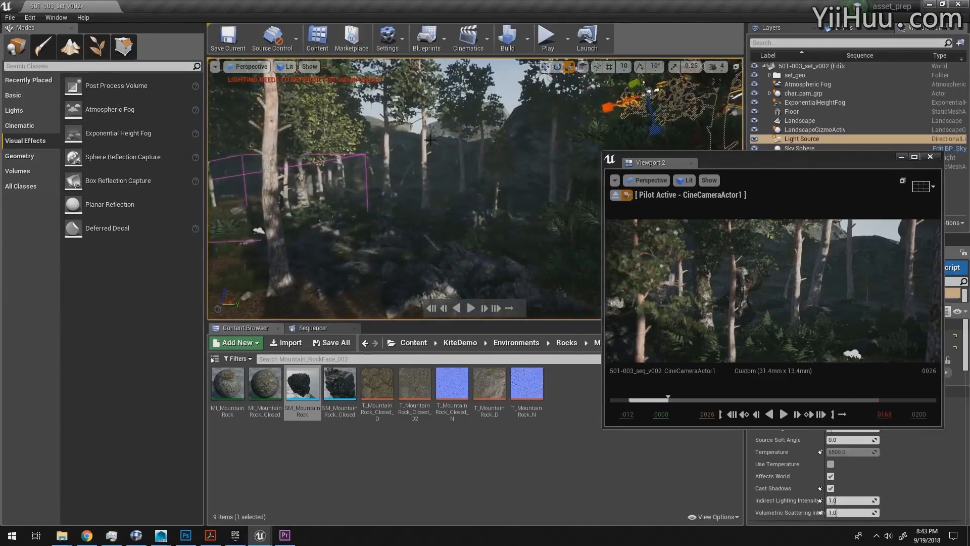
{"action": "right_click_drag", "start_coordinate": [585, 123], "coordinate": [496, 175]}
{"action": "key", "text": "w"}
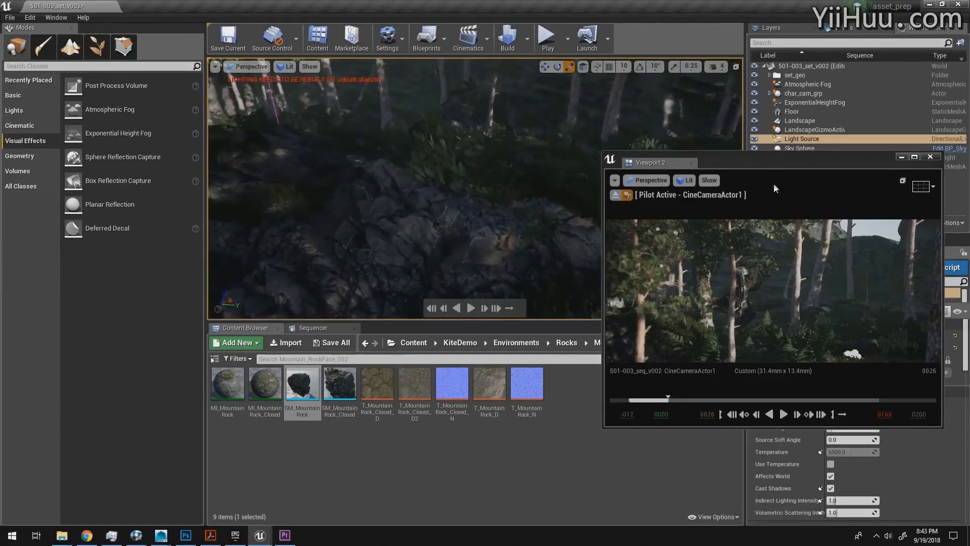
Step: Enlarge Viewport 2 to examine the shot, then restore it and move it clear of the Light Source's mobility setting
{"action": "double_click", "coordinate": [768, 159]}
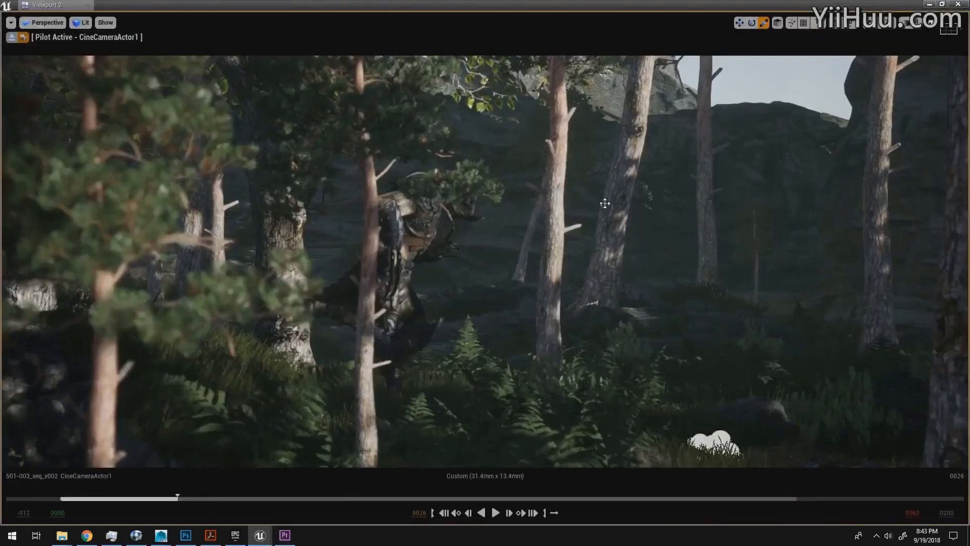
{"action": "double_click", "coordinate": [767, 2]}
{"action": "left_click_drag", "start_coordinate": [807, 165], "coordinate": [645, 93]}
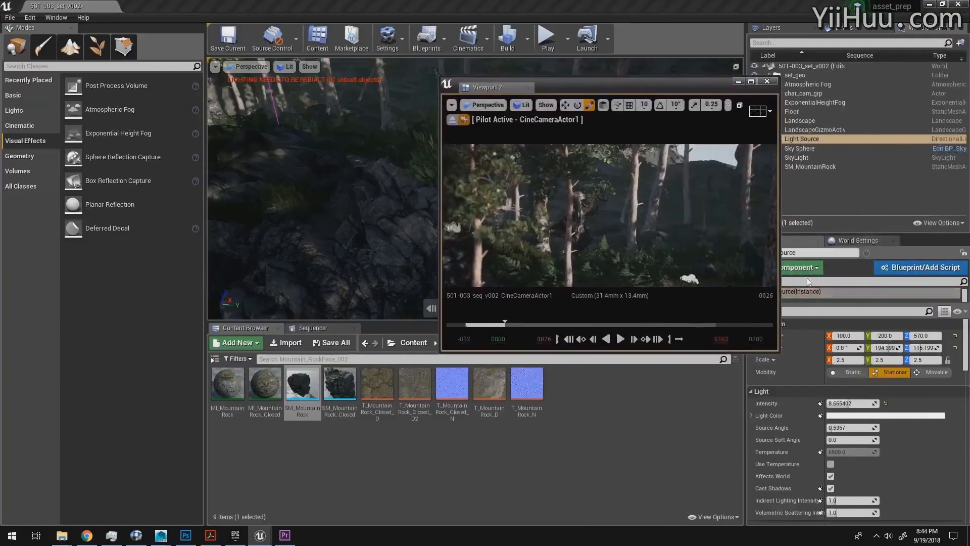
{"action": "mouse_move", "coordinate": [966, 352]}
{"action": "left_mouse_down"}
{"action": "mouse_move", "coordinate": [966, 367]}
{"action": "mouse_move", "coordinate": [966, 353]}
{"action": "left_mouse_up"}
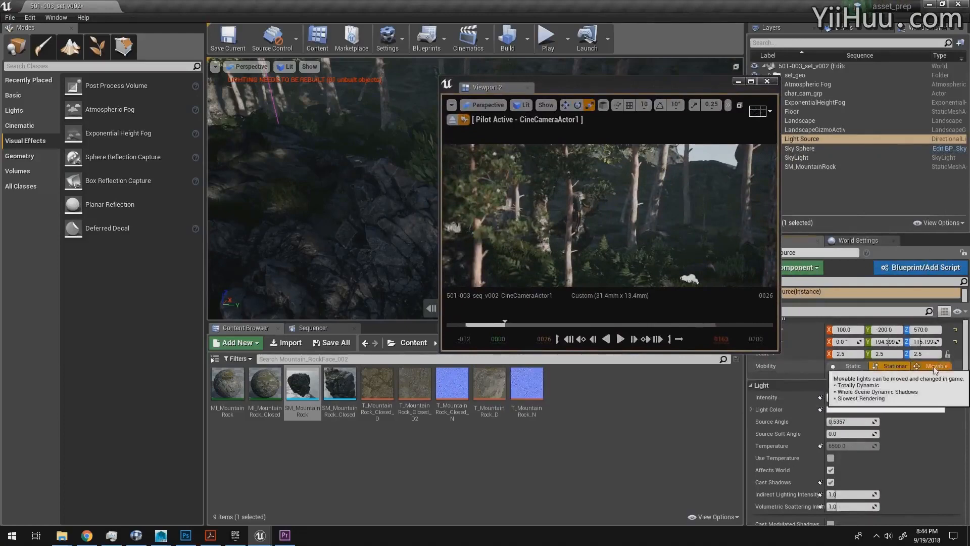
{"action": "left_click_drag", "start_coordinate": [625, 90], "coordinate": [816, 70]}
Step: Set the Light Source's mobility to Movable
{"action": "key", "text": "a"}
{"action": "right_click_drag", "start_coordinate": [424, 203], "coordinate": [668, 277]}
{"action": "key", "text": "w"}
{"action": "key", "text": "e"}
{"action": "key", "text": "d"}
{"action": "key", "text": "w"}
{"action": "key", "text": "e"}
{"action": "key", "text": "q"}
{"action": "key", "text": "e"}
{"action": "key", "text": "q"}
{"action": "key", "text": "e"}
{"action": "key", "text": "w"}
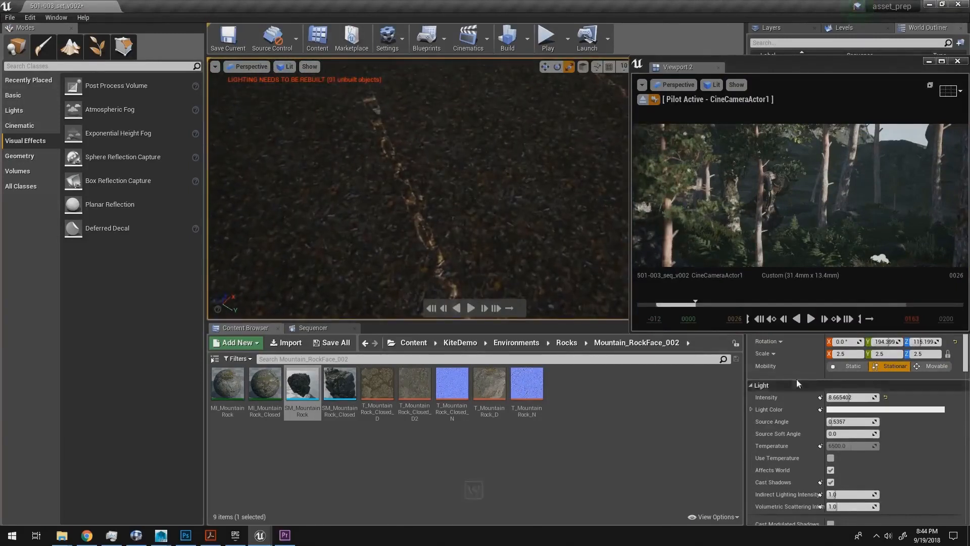
{"action": "left_click", "coordinate": [917, 363]}
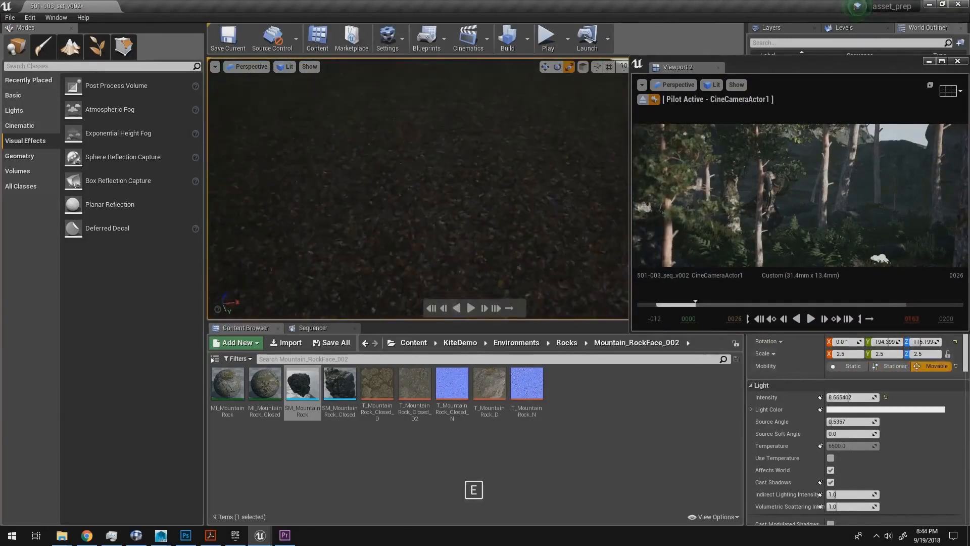
Step: Fly over the forest set and examine the shadows the movable light casts on the ground and trees
{"action": "right_click_drag", "start_coordinate": [480, 225], "coordinate": [427, 236]}
{"action": "key", "text": "q"}
{"action": "key", "text": "e"}
{"action": "key", "text": "w"}
{"action": "key", "text": "d"}
{"action": "key", "text": "s"}
{"action": "key", "text": "a"}
{"action": "key", "text": "s"}
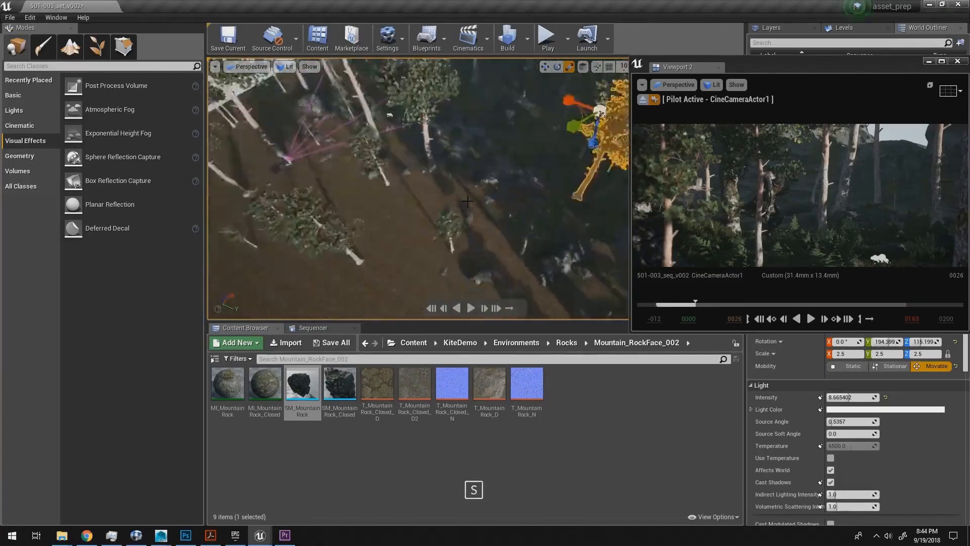
{"action": "right_click_drag", "start_coordinate": [467, 201], "coordinate": [467, 201]}
{"action": "key", "text": "s"}
{"action": "key", "text": "d"}
{"action": "key", "text": "w"}
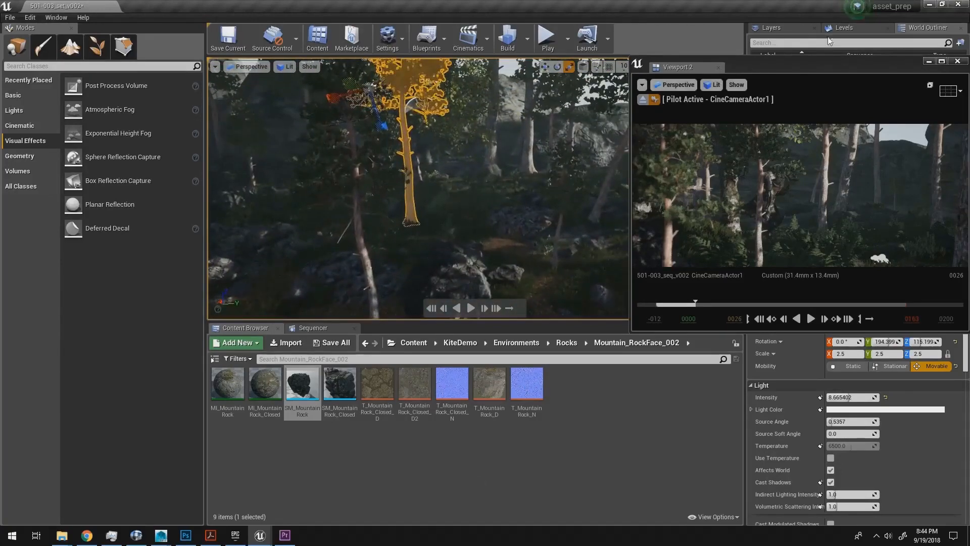
Step: Show the CineCameraActor1 view in the main viewport and close Viewport 2
{"action": "left_click", "coordinate": [248, 66]}
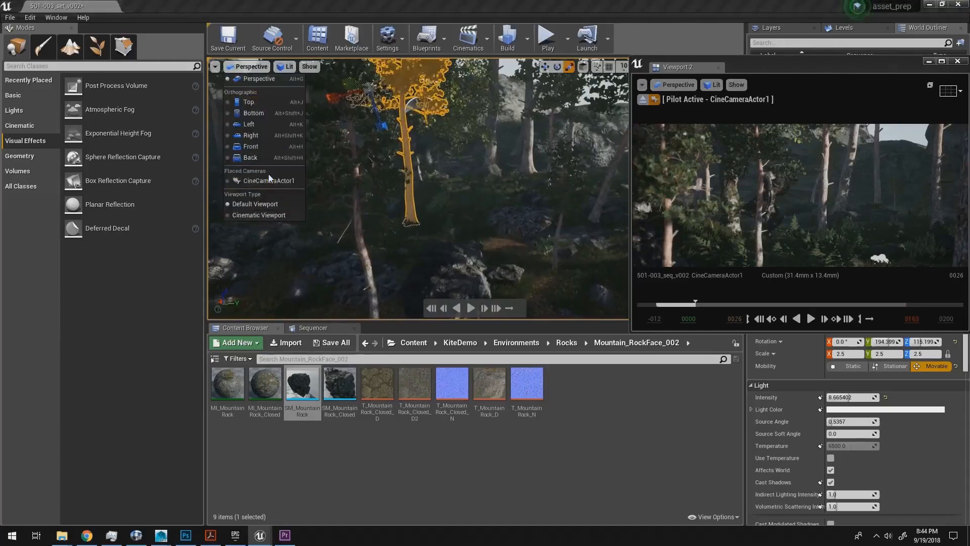
{"action": "left_click", "coordinate": [269, 181]}
{"action": "left_click", "coordinate": [963, 65]}
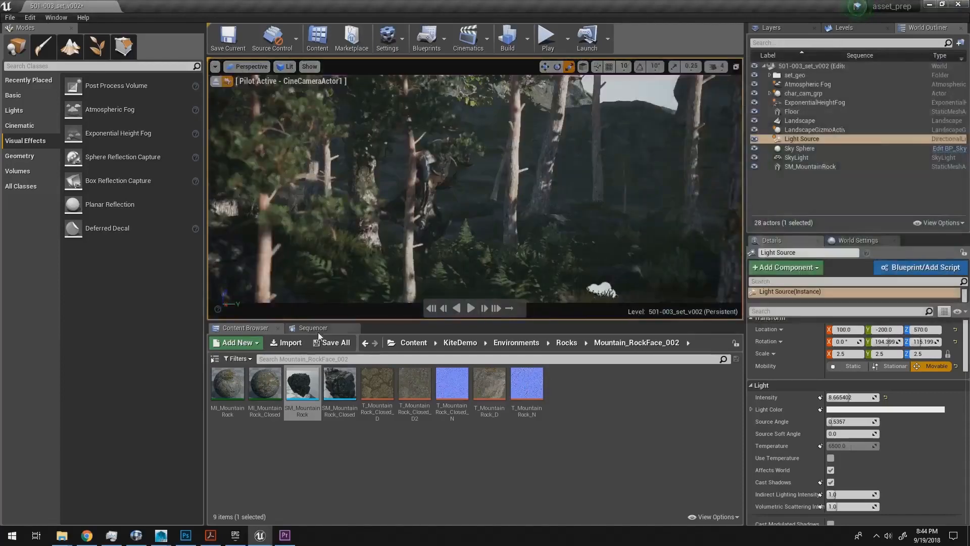
Step: Play the sequence through the shot camera and scrub to frame 69 to review the lighting
{"action": "left_click", "coordinate": [314, 328]}
{"action": "key", "text": "space"}
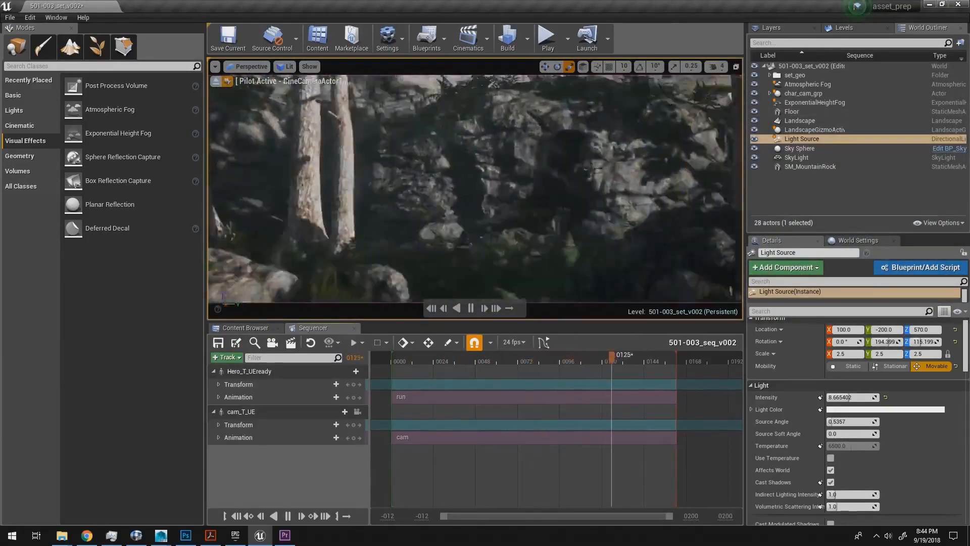
{"action": "left_click", "coordinate": [480, 359]}
{"action": "left_click_drag", "start_coordinate": [466, 356], "coordinate": [512, 370]}
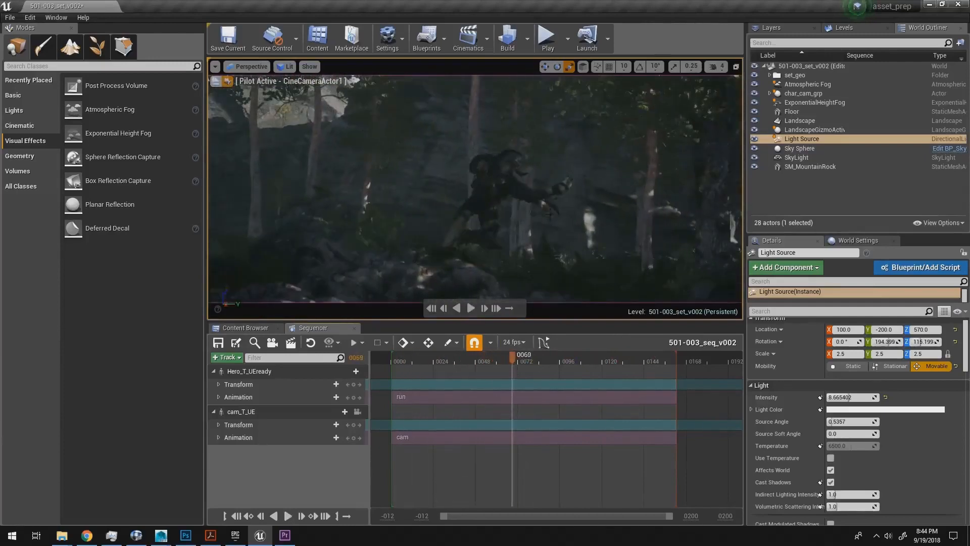
Step: Browse from the rock assets to the Environments/Trees folder and look through the Tree_Stump_01 contents
{"action": "left_click", "coordinate": [245, 328]}
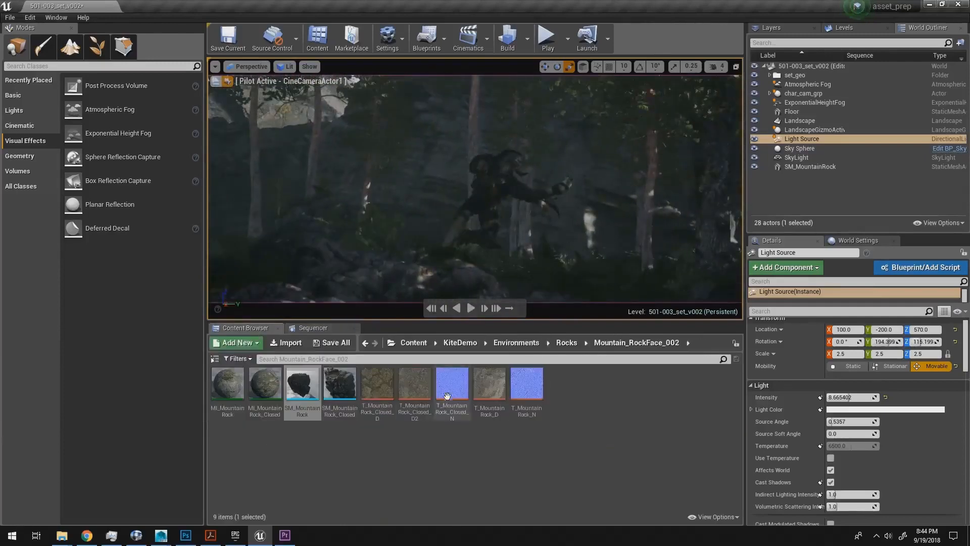
{"action": "left_click", "coordinate": [567, 345]}
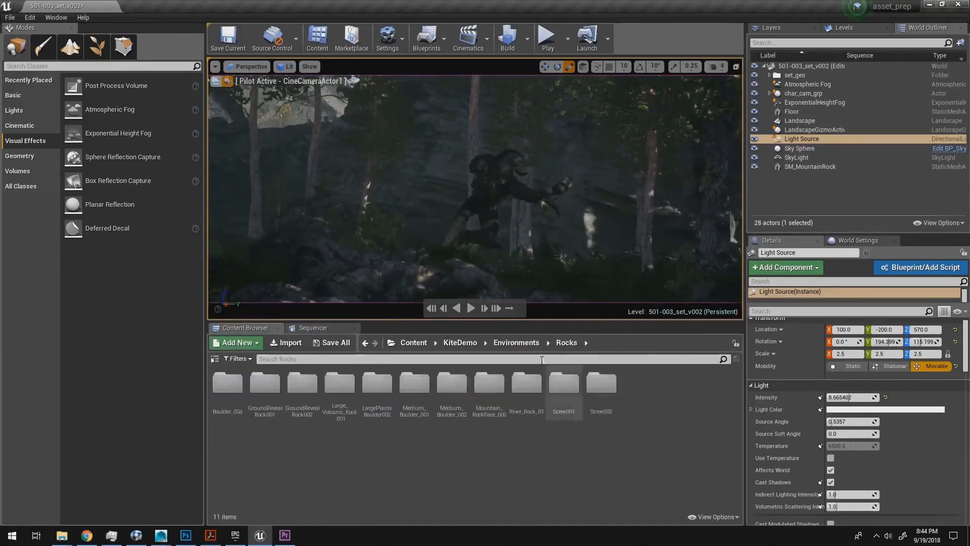
{"action": "left_click", "coordinate": [525, 343]}
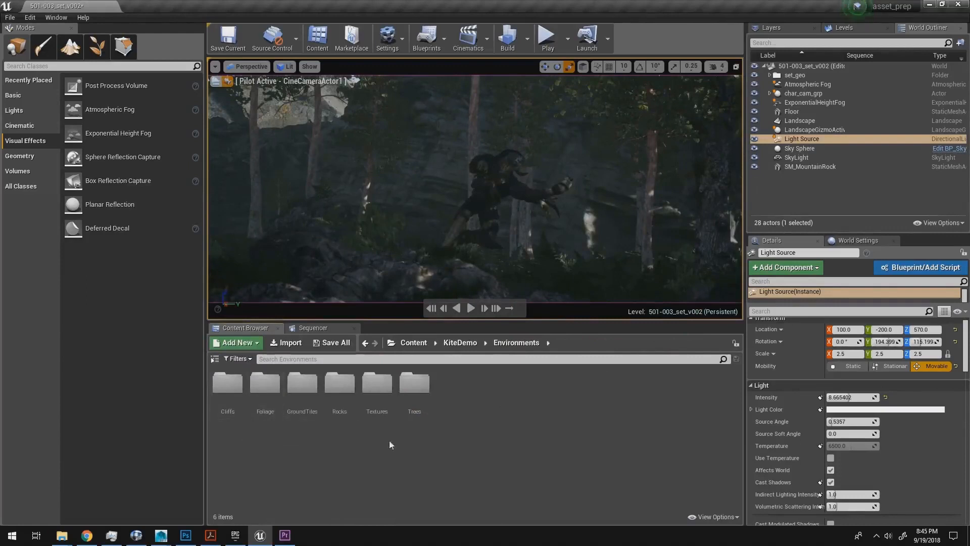
{"action": "left_click", "coordinate": [413, 386]}
{"action": "double_click", "coordinate": [414, 391]}
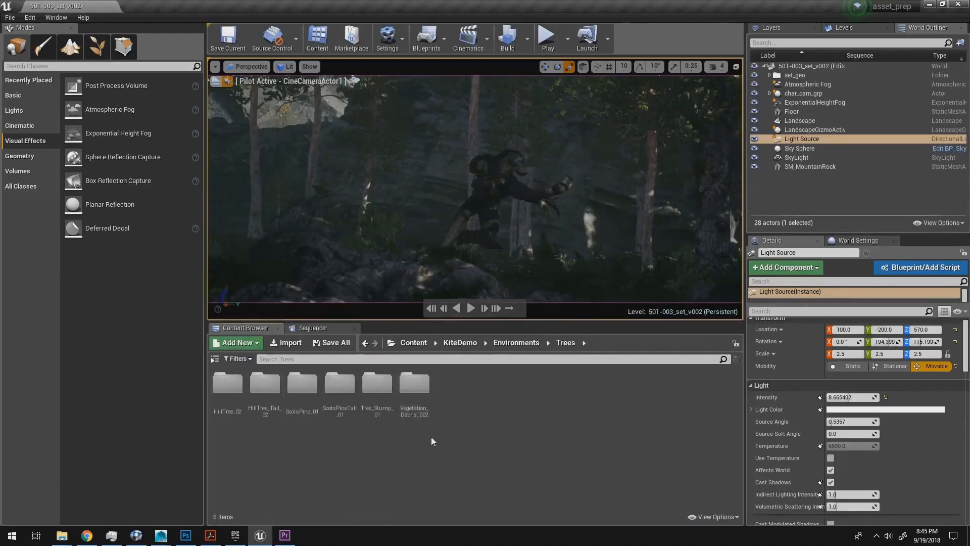
{"action": "double_click", "coordinate": [377, 399]}
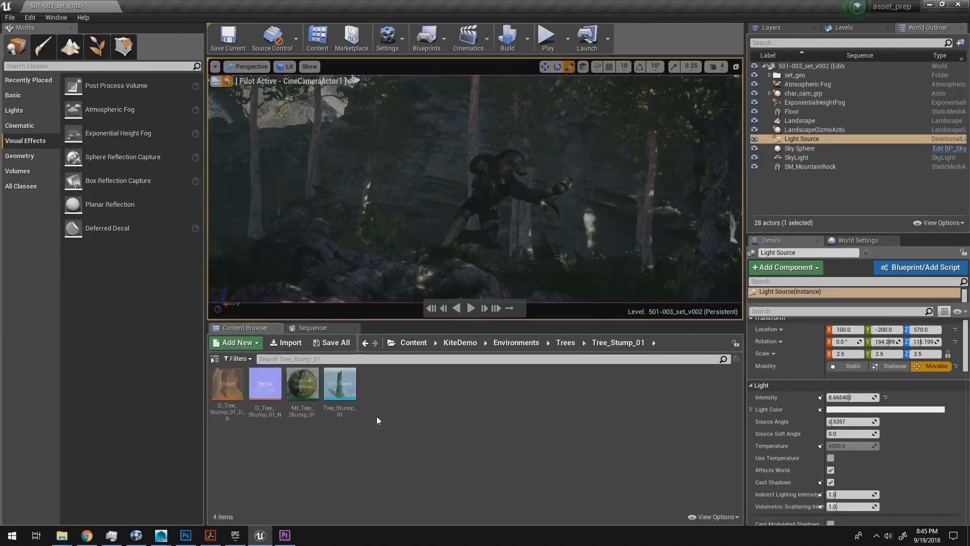
{"action": "left_click", "coordinate": [574, 344]}
Step: Place the SM_Vegetation_Debris_002 mesh from the Vegetation_Debris_002 folder in the foreground in front of the running creature
{"action": "double_click", "coordinate": [416, 390]}
{"action": "left_click", "coordinate": [277, 390]}
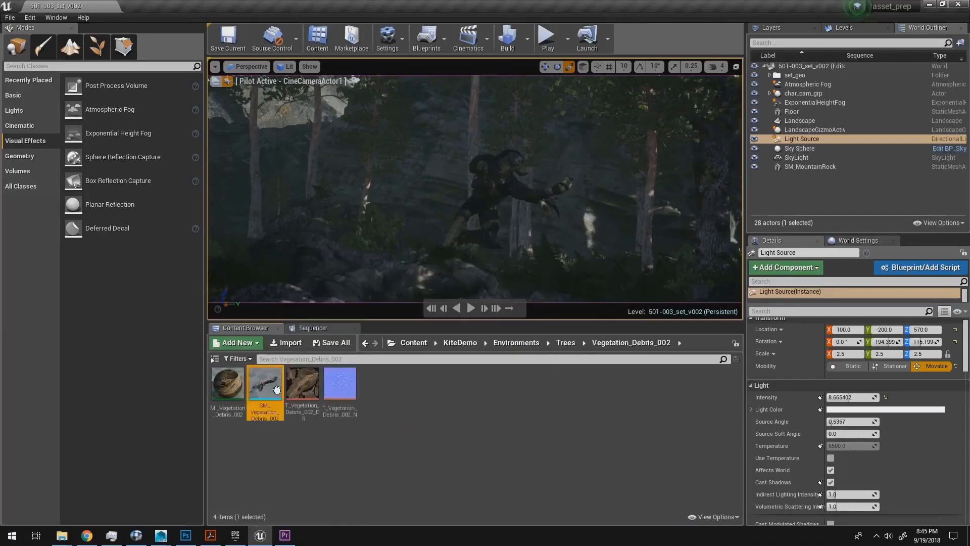
{"action": "left_click_drag", "start_coordinate": [277, 390], "coordinate": [548, 277]}
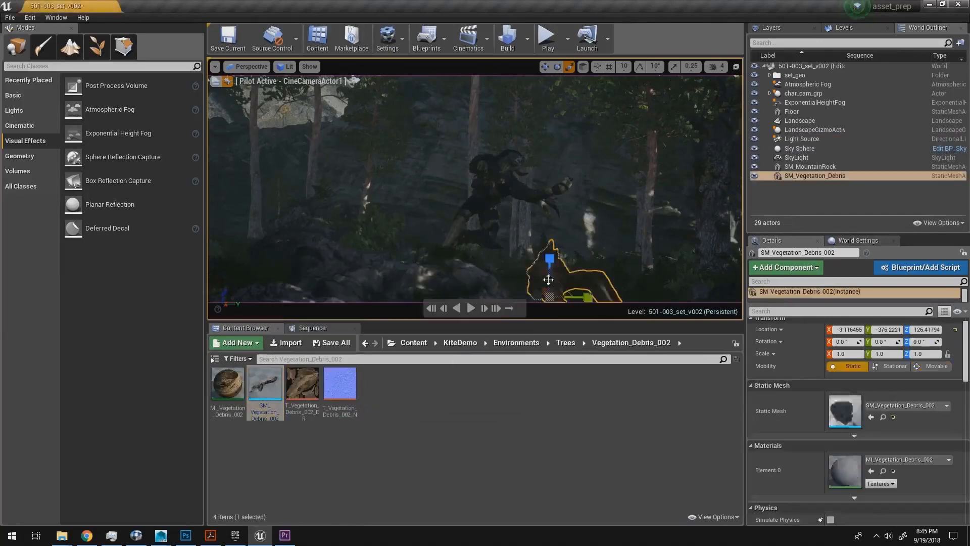
Step: Stop piloting the camera, focus on the debris log and shift it to about -388.6 on Y
{"action": "left_click", "coordinate": [216, 83]}
{"action": "key", "text": "f"}
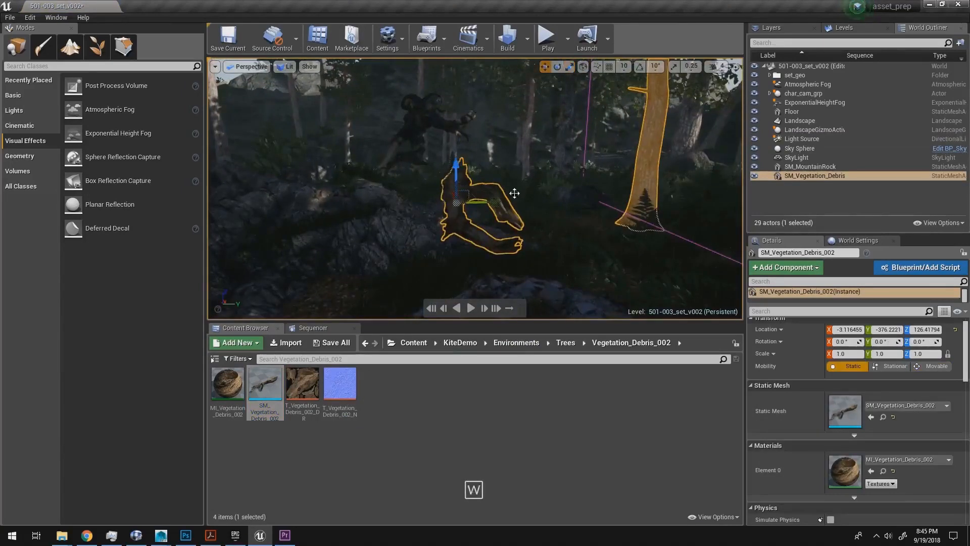
{"action": "left_click", "coordinate": [526, 170]}
{"action": "left_click", "coordinate": [516, 208]}
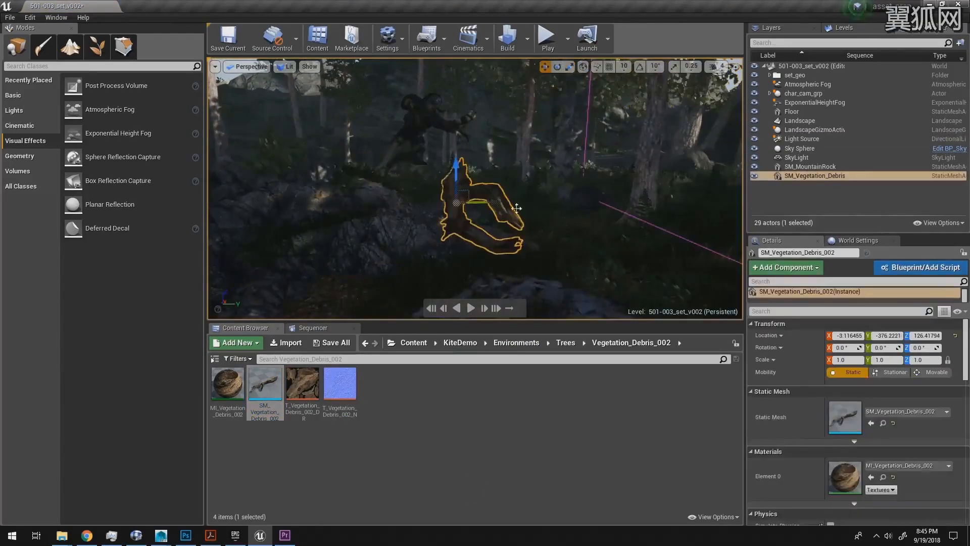
{"action": "left_click_drag", "start_coordinate": [488, 203], "coordinate": [478, 203]}
{"action": "key", "text": "f"}
{"action": "left_click_drag", "start_coordinate": [375, 164], "coordinate": [376, 165], "text": "alt"}
Step: With the sequence at frame 73, scale the debris log uniformly to about 2.09 and move it to about 183.9 on X
{"action": "left_click", "coordinate": [329, 329]}
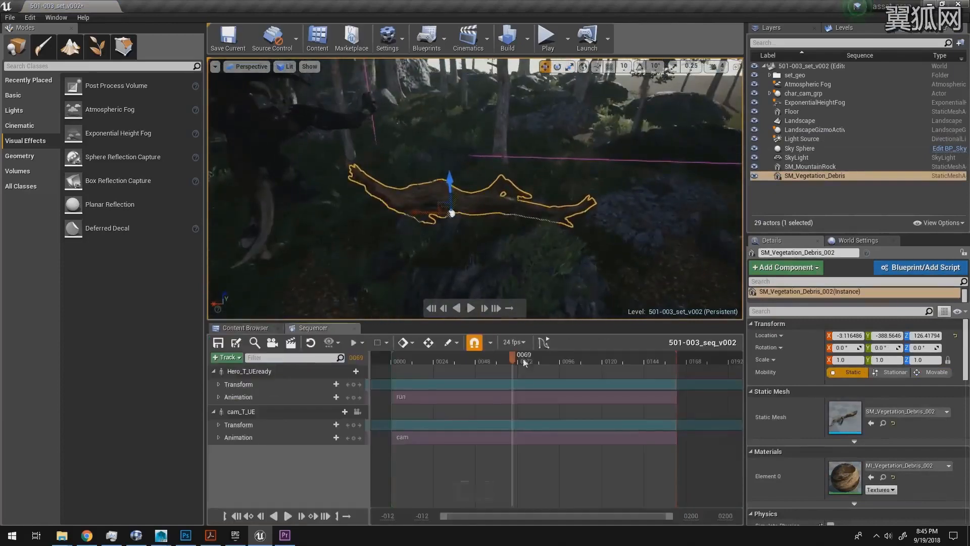
{"action": "mouse_move", "coordinate": [523, 360]}
{"action": "left_mouse_down"}
{"action": "mouse_move", "coordinate": [481, 359]}
{"action": "mouse_move", "coordinate": [520, 357]}
{"action": "left_mouse_up"}
{"action": "key", "text": "a"}
{"action": "right_click_drag", "start_coordinate": [537, 173], "coordinate": [537, 174]}
{"action": "key", "text": "s"}
{"action": "key", "text": "d"}
{"action": "key", "text": "w"}
{"action": "key", "text": "r"}
{"action": "left_click_drag", "start_coordinate": [543, 186], "coordinate": [414, 189]}
{"action": "left_click_drag", "start_coordinate": [587, 167], "coordinate": [587, 166], "text": "alt"}
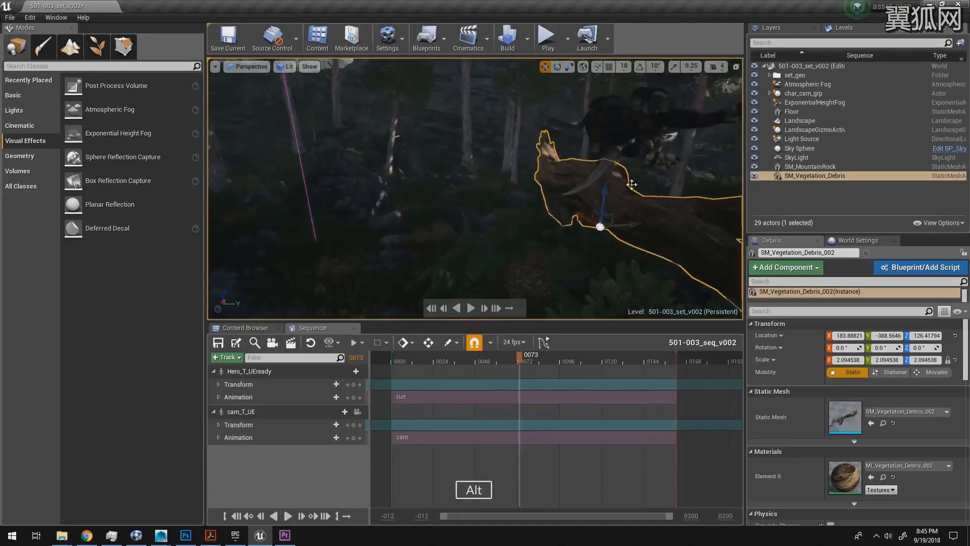
Step: Shift the debris log to about -361.8 on Y and rotate it to about 17.3° on Z
{"action": "key", "text": "d"}
{"action": "right_click_drag", "start_coordinate": [587, 167], "coordinate": [563, 200]}
{"action": "left_click_drag", "start_coordinate": [489, 207], "coordinate": [502, 208]}
{"action": "key", "text": "e"}
{"action": "left_click_drag", "start_coordinate": [434, 225], "coordinate": [458, 236]}
{"action": "key", "text": "a"}
{"action": "right_click_drag", "start_coordinate": [458, 236], "coordinate": [505, 202]}
{"action": "key", "text": "d"}
{"action": "key", "text": "w"}
{"action": "key", "text": "d"}
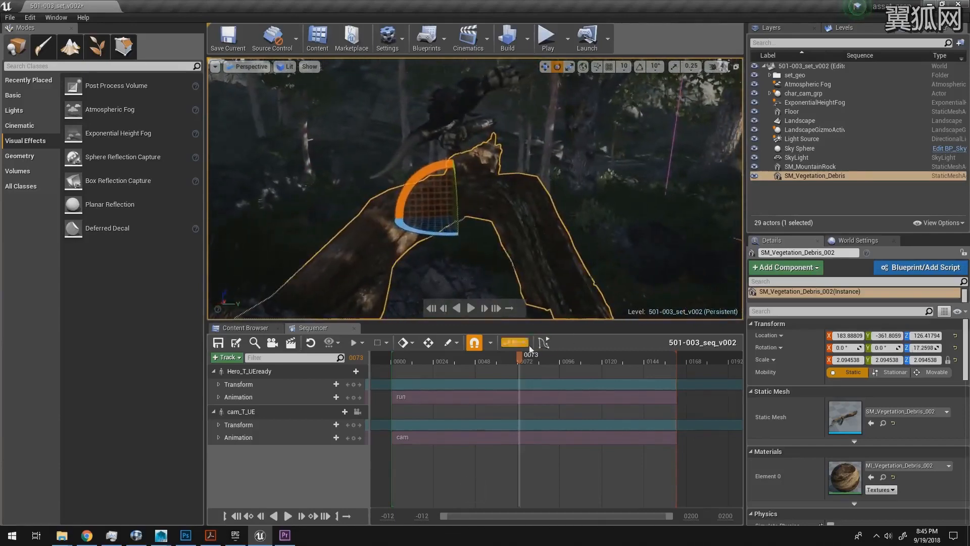
Step: At frame 72, move the debris log to about -392.3 on Y and 110.7 on Z, and play the creature's run past it
{"action": "mouse_move", "coordinate": [520, 357]}
{"action": "left_mouse_down"}
{"action": "mouse_move", "coordinate": [497, 356]}
{"action": "mouse_move", "coordinate": [519, 356]}
{"action": "left_mouse_up"}
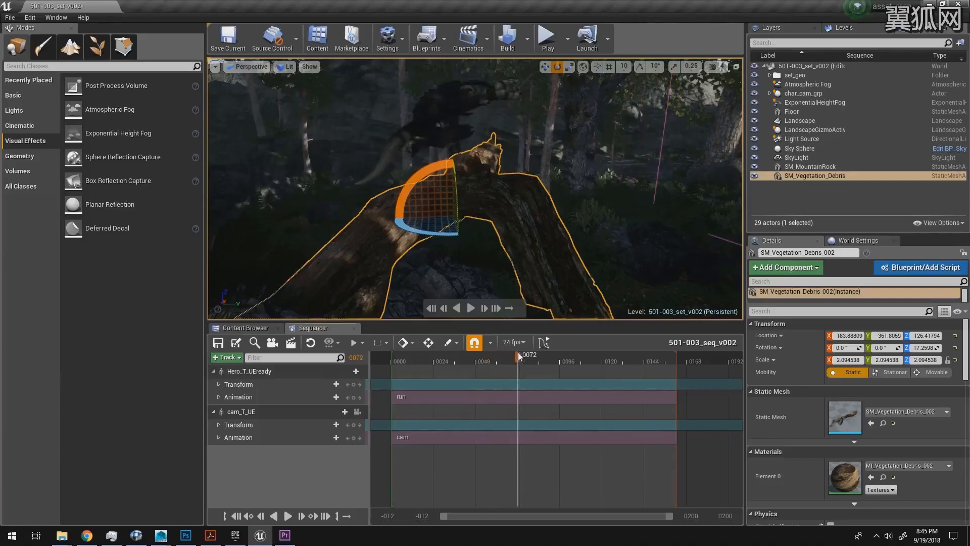
{"action": "left_click_drag", "start_coordinate": [447, 214], "coordinate": [435, 186]}
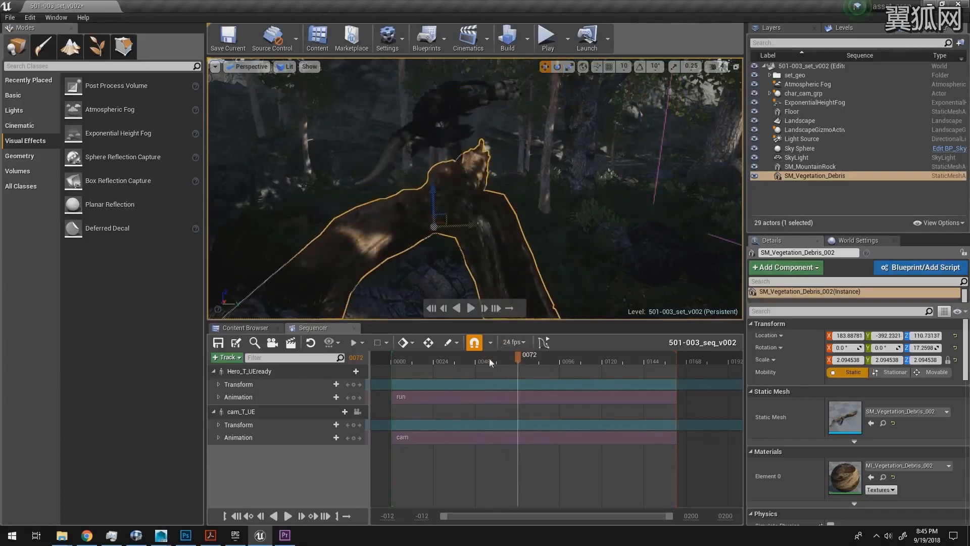
{"action": "left_click", "coordinate": [446, 361]}
{"action": "key", "text": "space"}
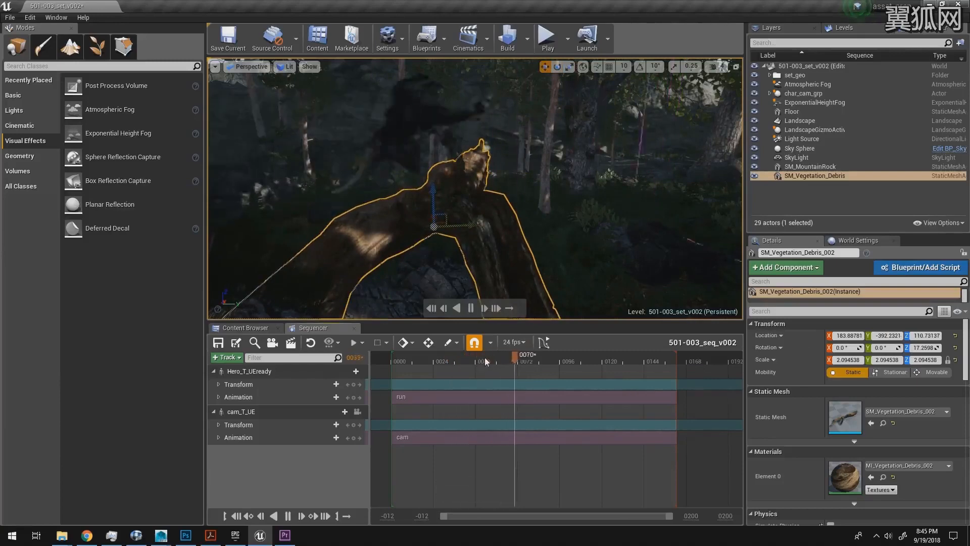
Step: Return to the CineCameraActor1 view, deselect the log and play the sequence from frame 46 to check its placement
{"action": "left_click", "coordinate": [248, 66]}
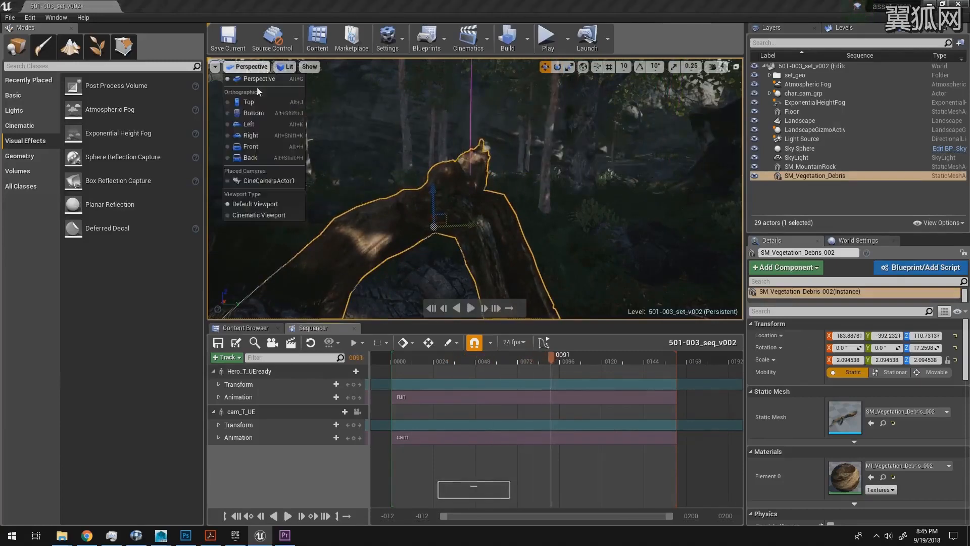
{"action": "left_click", "coordinate": [268, 180]}
{"action": "left_click_drag", "start_coordinate": [496, 363], "coordinate": [526, 363]}
{"action": "key", "text": "Escape"}
{"action": "left_click", "coordinate": [471, 362]}
{"action": "key", "text": "space"}
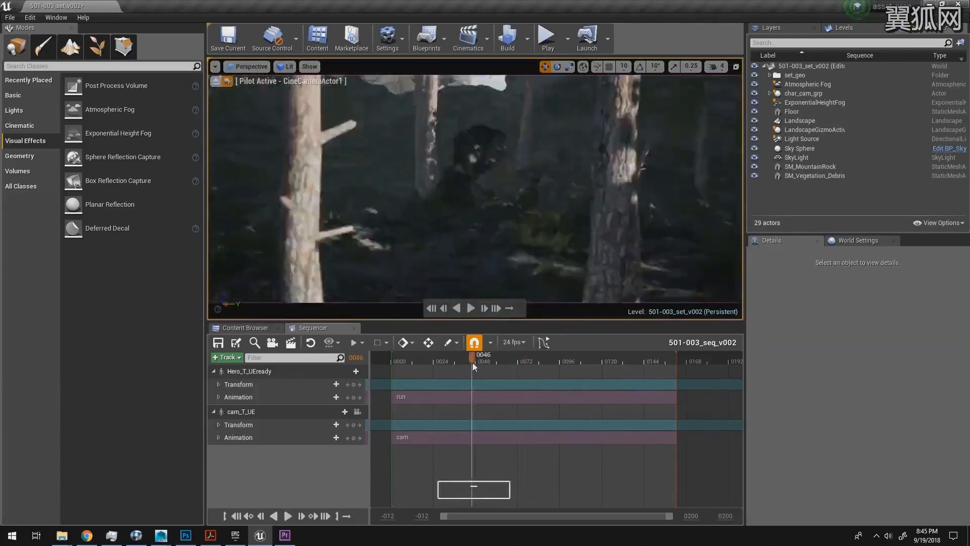
{"action": "key", "text": "space"}
Step: At frame 66, move the debris log to about -419.1 on Y, rotate it and deselect it
{"action": "mouse_move", "coordinate": [509, 363]}
{"action": "left_mouse_down"}
{"action": "mouse_move", "coordinate": [489, 361]}
{"action": "mouse_move", "coordinate": [522, 363]}
{"action": "mouse_move", "coordinate": [507, 360]}
{"action": "left_mouse_up"}
{"action": "left_click", "coordinate": [618, 225]}
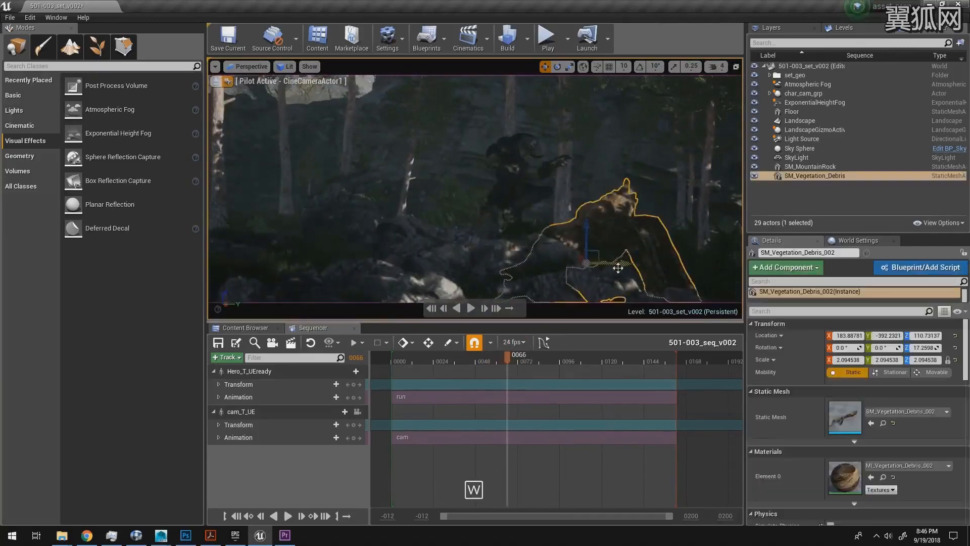
{"action": "mouse_move", "coordinate": [618, 268]}
{"action": "left_mouse_down"}
{"action": "mouse_move", "coordinate": [597, 264]}
{"action": "mouse_move", "coordinate": [606, 263]}
{"action": "left_mouse_up"}
{"action": "key", "text": "e"}
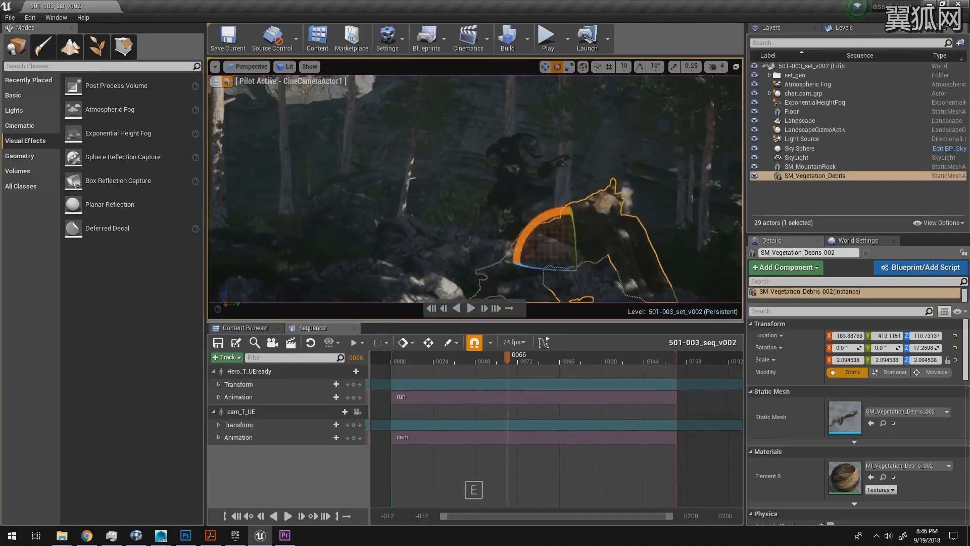
{"action": "key", "text": "Escape"}
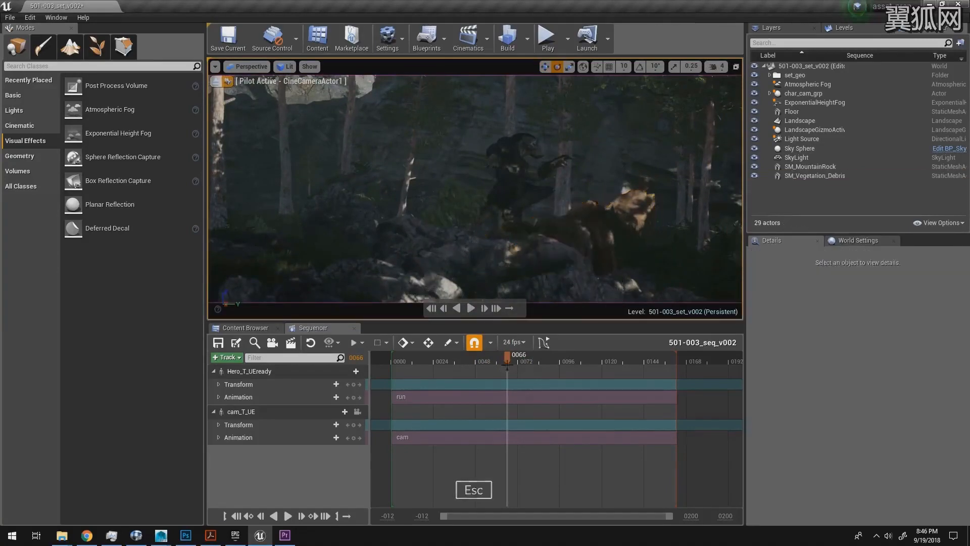
Step: Replay the shot through the camera to review the debris log and lighting, and scrub back to frame 44
{"action": "left_click", "coordinate": [468, 360]}
{"action": "key", "text": "space"}
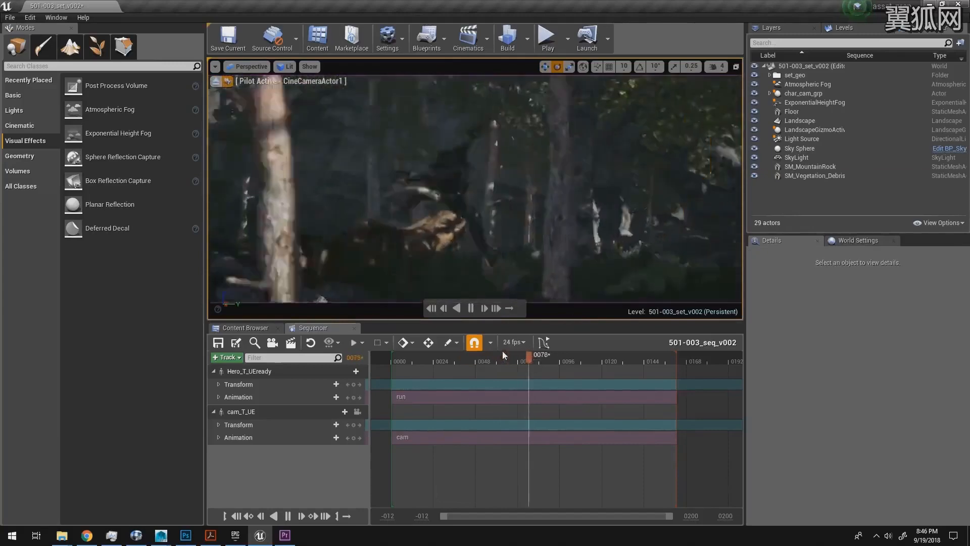
{"action": "key", "text": "space"}
{"action": "left_click_drag", "start_coordinate": [529, 355], "coordinate": [461, 357]}
{"action": "key", "text": "space"}
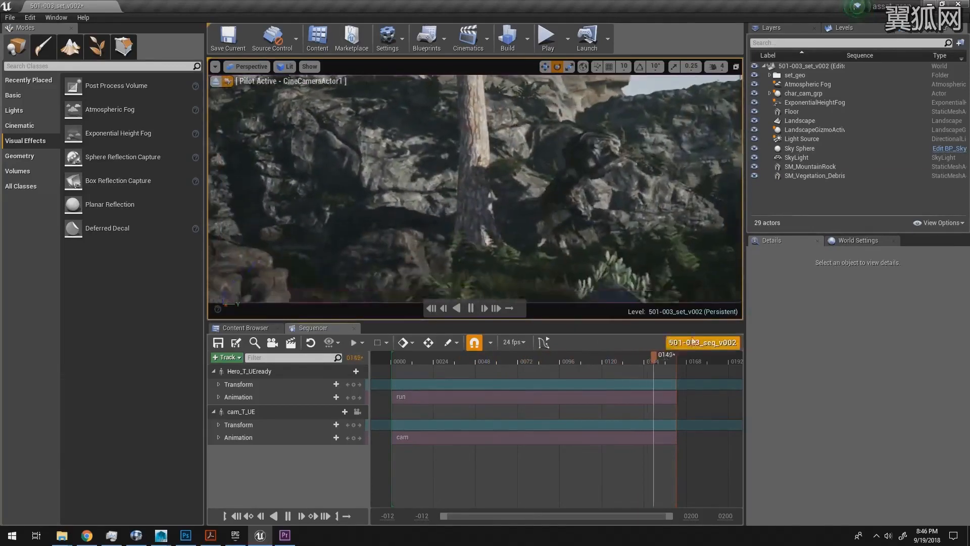
{"action": "key", "text": "space"}
{"action": "left_click_drag", "start_coordinate": [653, 359], "coordinate": [468, 355]}
Step: Save all changes to the level and project assets
{"action": "left_click", "coordinate": [10, 17]}
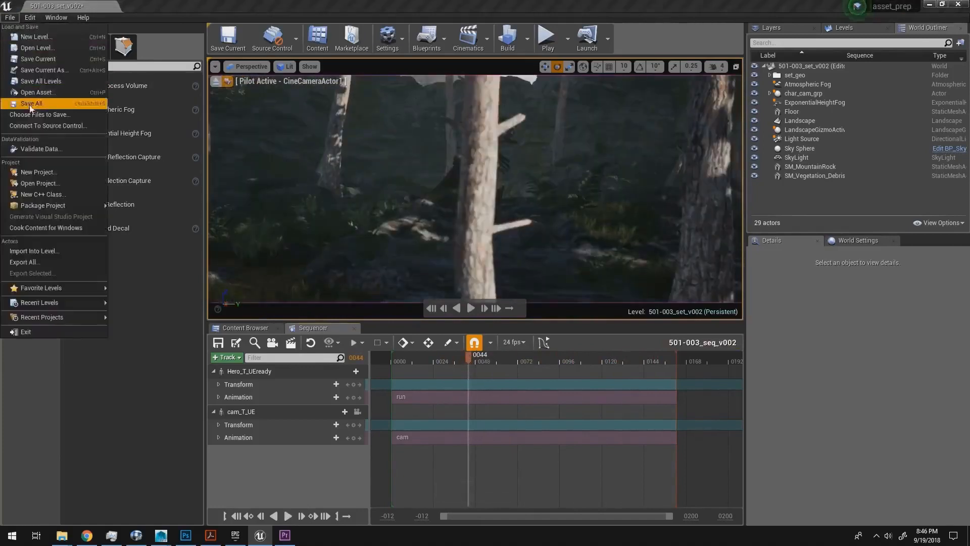
{"action": "left_click", "coordinate": [50, 122]}
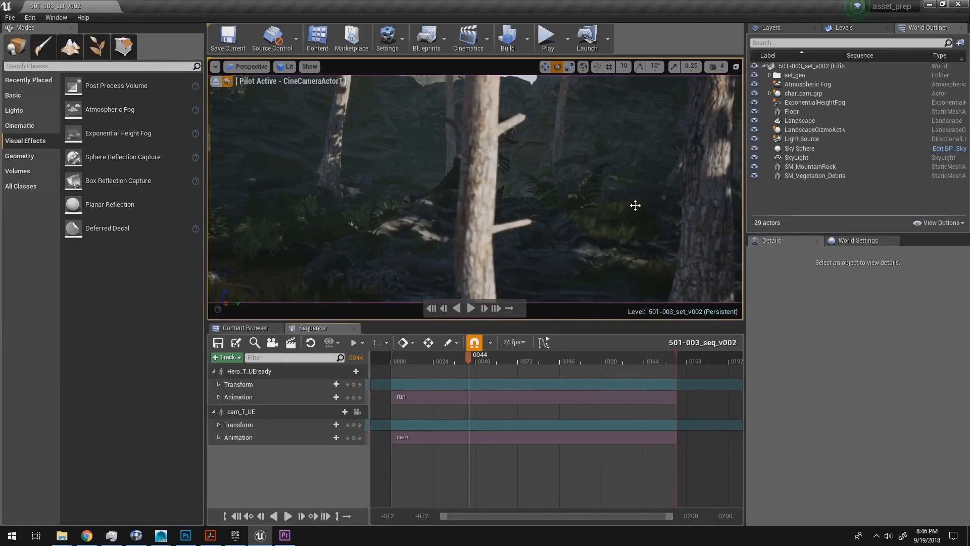
Step: Play the shot through the camera from frame 14 to review it, and scrub to frame 60
{"action": "left_click", "coordinate": [414, 358]}
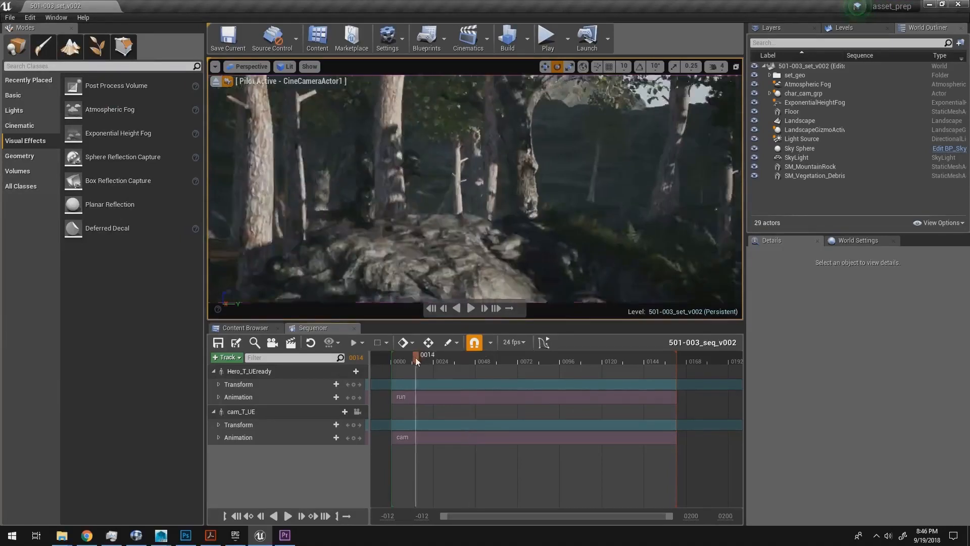
{"action": "key", "text": "space"}
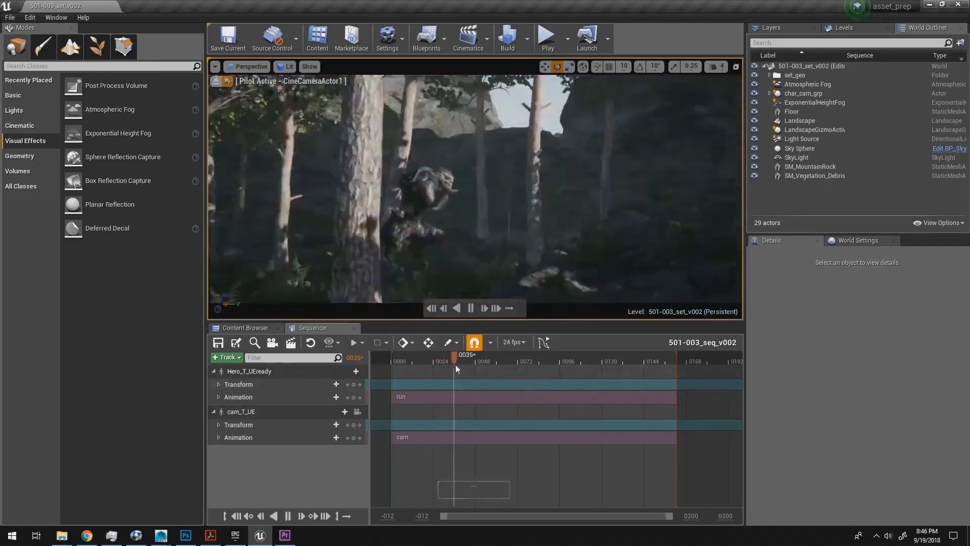
{"action": "key", "text": "space"}
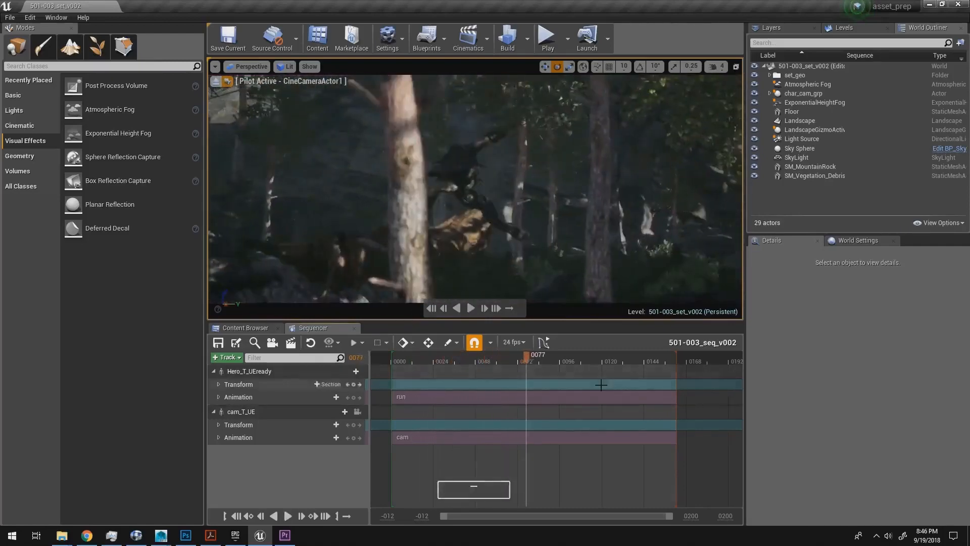
{"action": "left_click_drag", "start_coordinate": [522, 359], "coordinate": [512, 362]}
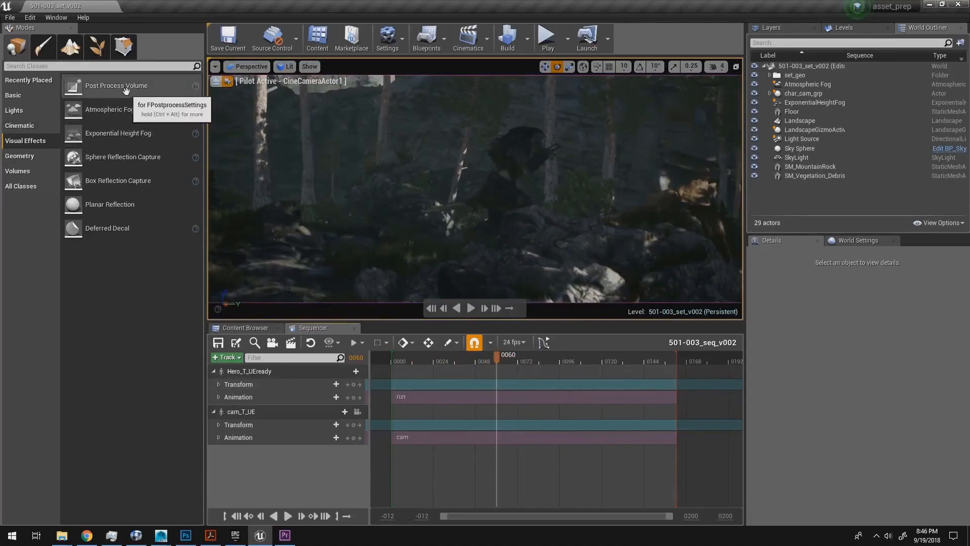
Step: Place a Post Process Volume in the forest set and leave the CineCameraActor1 pilot view
{"action": "left_click_drag", "start_coordinate": [123, 91], "coordinate": [460, 166]}
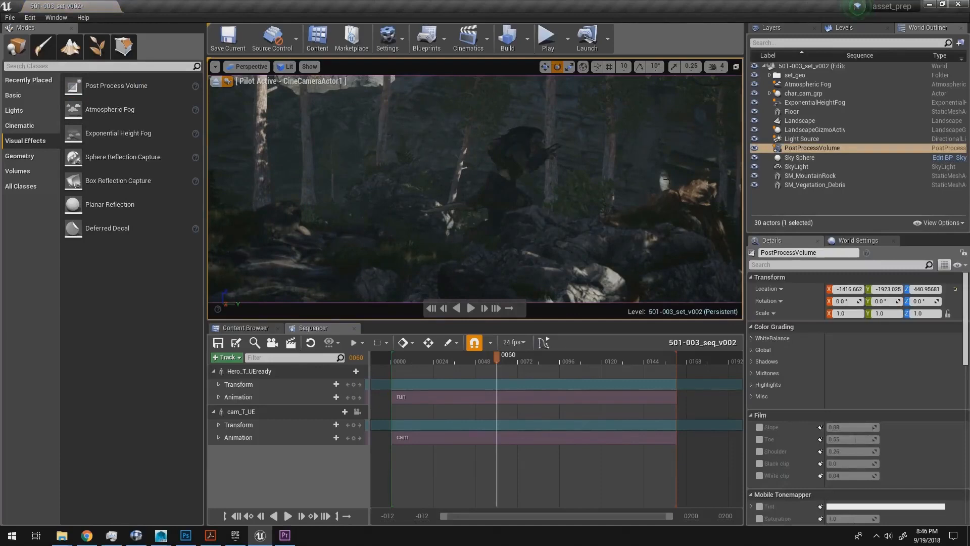
{"action": "left_click", "coordinate": [216, 82]}
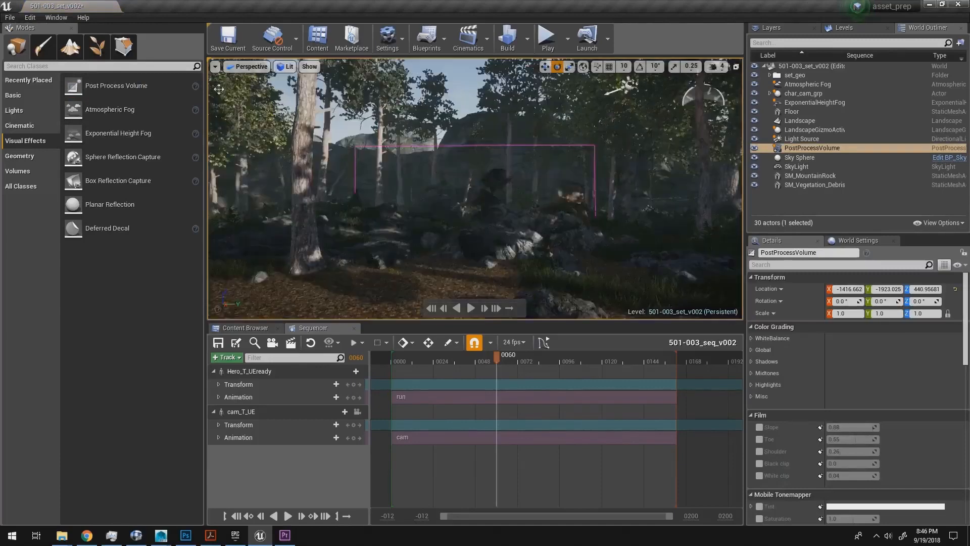
{"action": "key", "text": "d"}
{"action": "right_click_drag", "start_coordinate": [538, 176], "coordinate": [373, 168]}
{"action": "key", "text": "s"}
{"action": "key", "text": "w"}
Step: Move the Post Process Volume to about X 223.7, Y -823.9, Z 249.2 and scale it uniformly to about 2.63
{"action": "left_click", "coordinate": [809, 160]}
{"action": "key", "text": "w"}
{"action": "key", "text": "s"}
{"action": "key", "text": "d"}
{"action": "left_click_drag", "start_coordinate": [366, 169], "coordinate": [595, 113]}
{"action": "key", "text": "w"}
{"action": "right_click_drag", "start_coordinate": [591, 165], "coordinate": [592, 164]}
{"action": "key", "text": "r"}
{"action": "left_click_drag", "start_coordinate": [599, 115], "coordinate": [555, 161]}
{"action": "key", "text": "w"}
{"action": "key", "text": "a"}
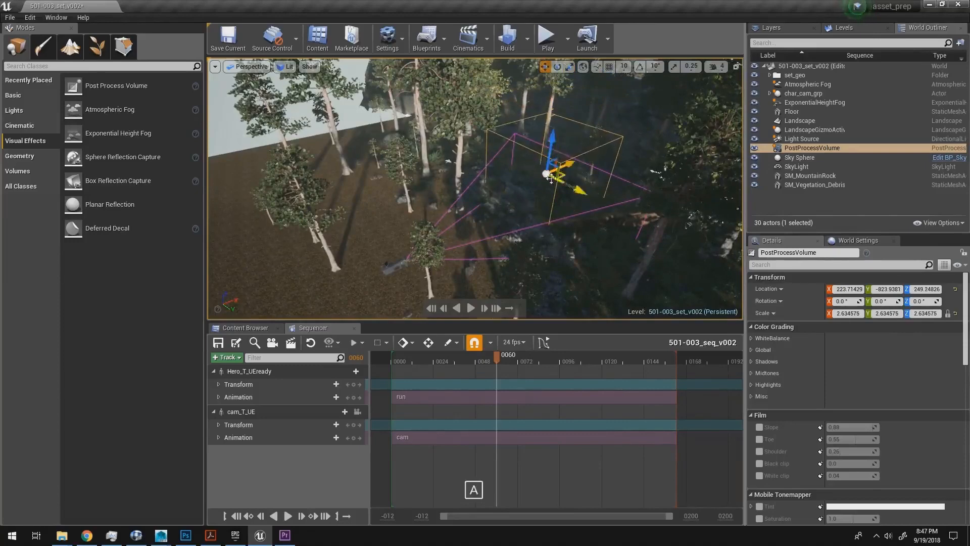
Step: Enable Infinite Extent (Unbound) for the Post Process Volume
{"action": "right_click_drag", "start_coordinate": [562, 178], "coordinate": [625, 180]}
{"action": "key", "text": "s"}
{"action": "key", "text": "a"}
{"action": "key", "text": "d"}
{"action": "scroll", "coordinate": [965, 303], "scroll_direction": "down", "scroll_amount": 1}
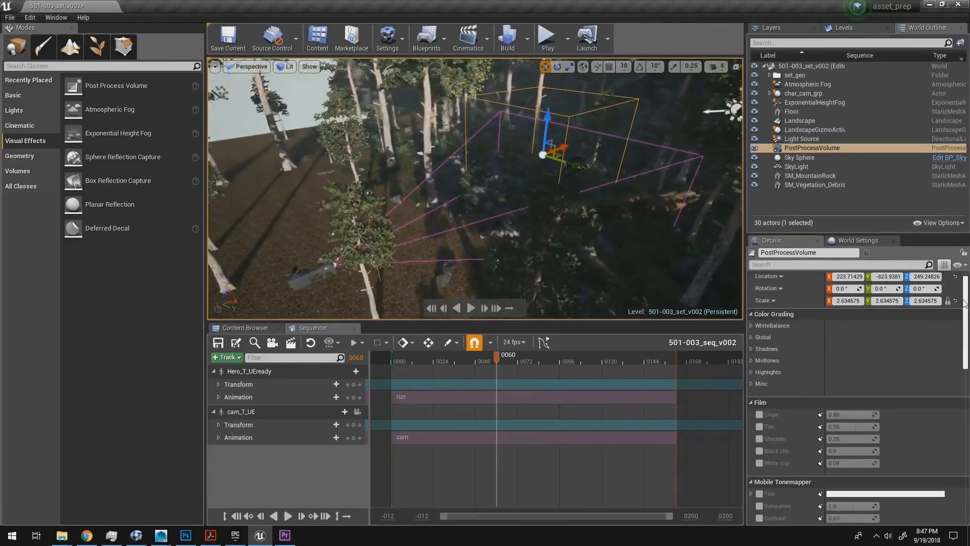
{"action": "left_click_drag", "start_coordinate": [963, 301], "coordinate": [963, 300]}
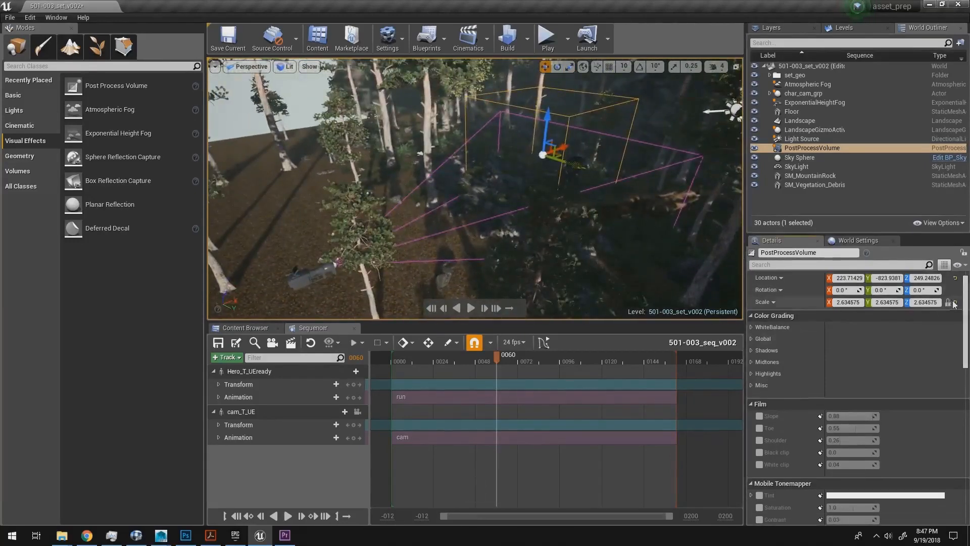
{"action": "scroll", "coordinate": [965, 303], "scroll_direction": "down", "scroll_amount": 1}
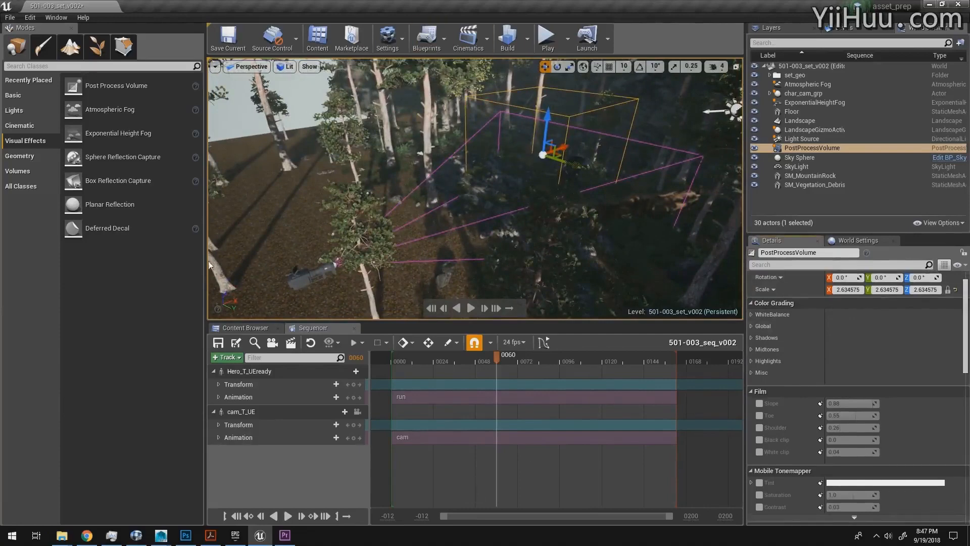
{"action": "scroll", "coordinate": [967, 354], "scroll_direction": "down", "scroll_amount": 2}
{"action": "scroll", "coordinate": [967, 354], "scroll_direction": "down", "scroll_amount": 10}
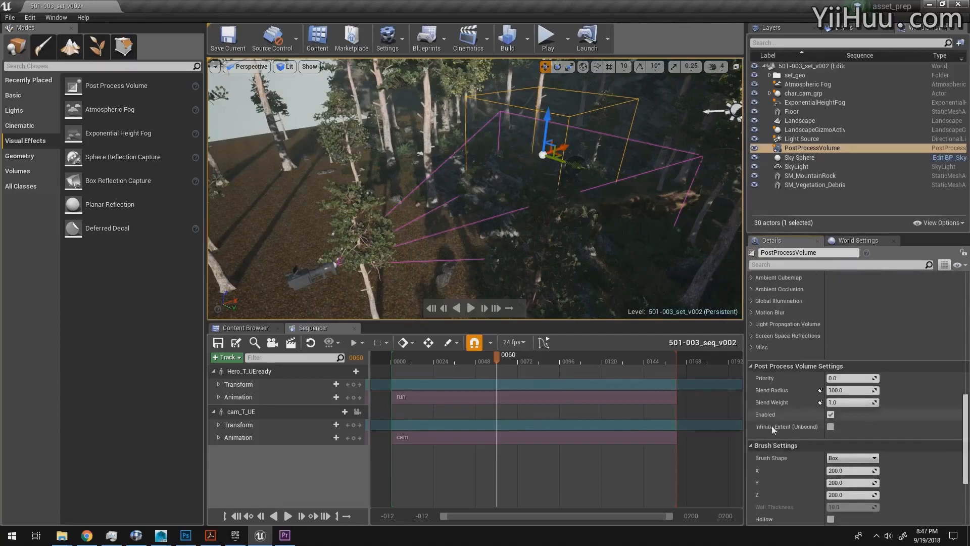
{"action": "left_click", "coordinate": [830, 429]}
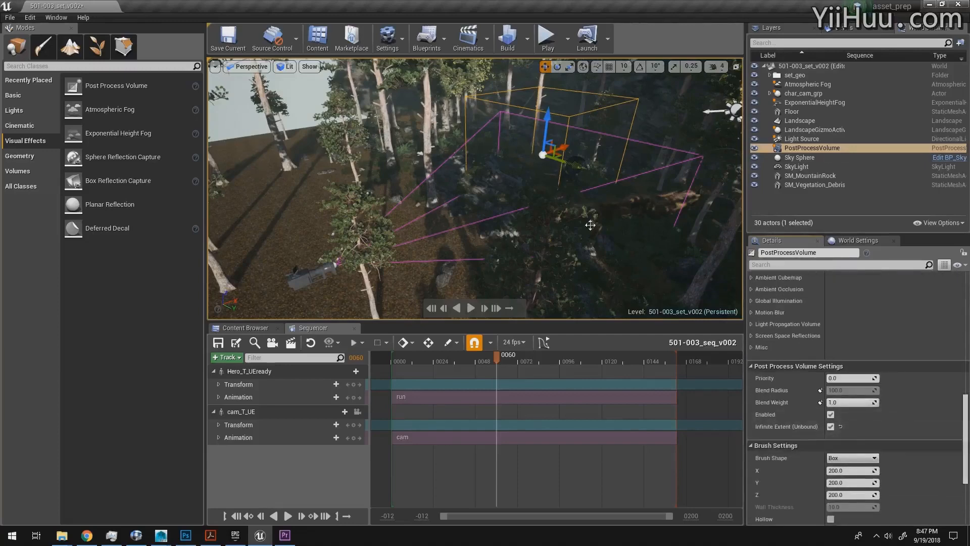
Step: Return the viewport to the CineCameraActor1 view
{"action": "key", "text": "a"}
{"action": "right_click_drag", "start_coordinate": [590, 224], "coordinate": [650, 195]}
{"action": "left_click", "coordinate": [259, 74]}
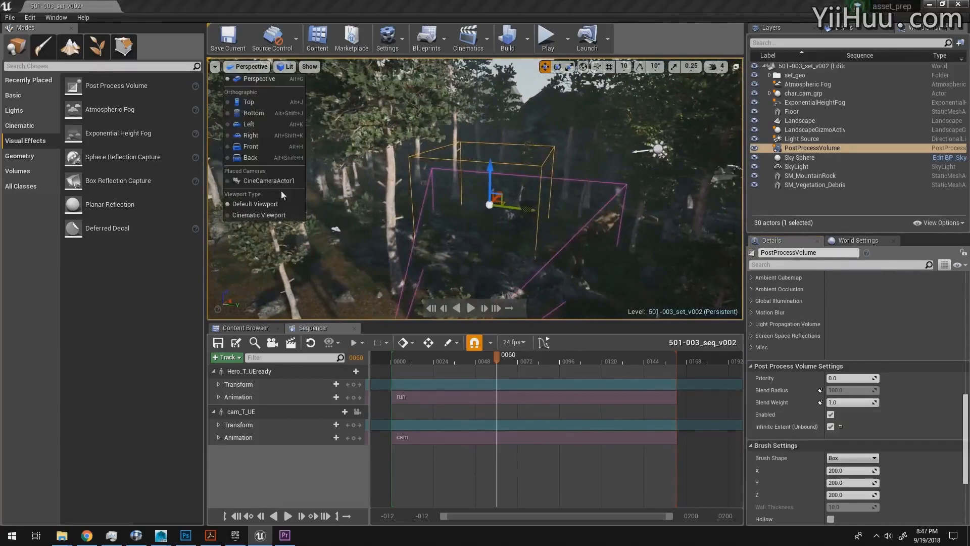
{"action": "left_click", "coordinate": [280, 190]}
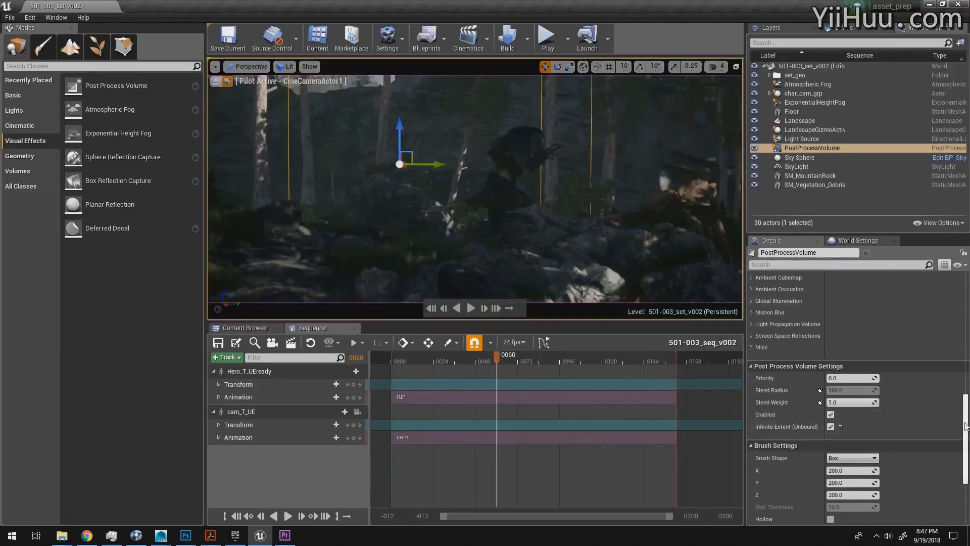
Step: Enable the volume's Chromatic Aberration intensity and set it to about 1.19
{"action": "left_click_drag", "start_coordinate": [966, 425], "coordinate": [968, 377]}
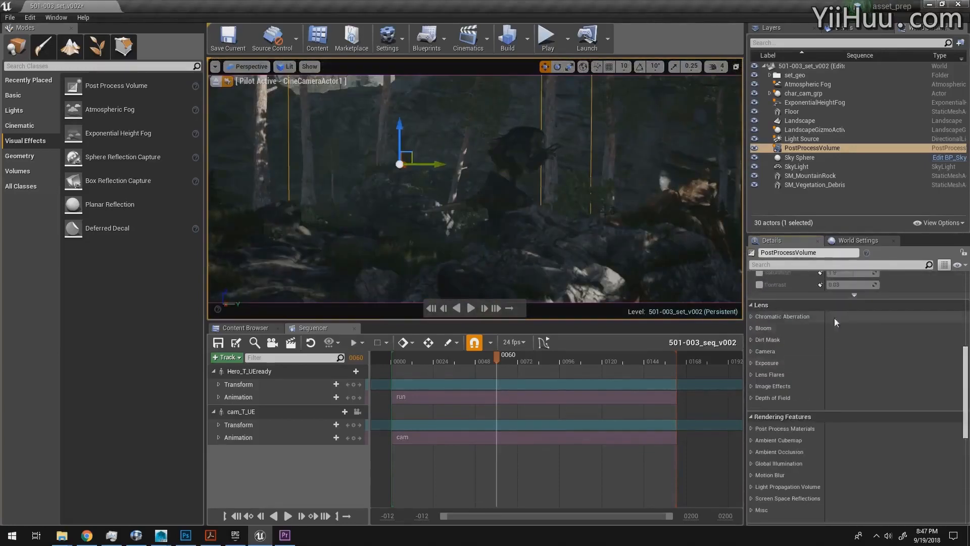
{"action": "left_click", "coordinate": [755, 315]}
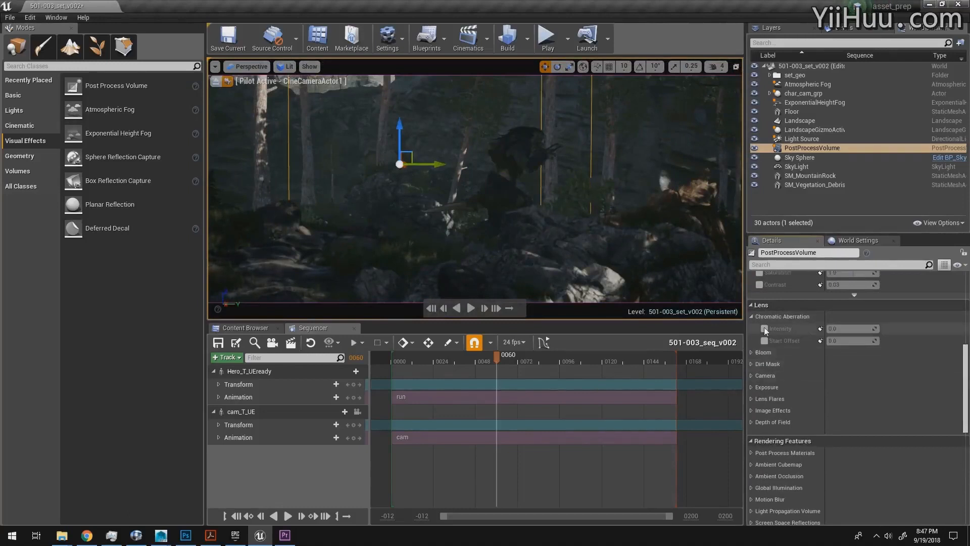
{"action": "left_click", "coordinate": [764, 329]}
{"action": "left_click", "coordinate": [842, 329]}
{"action": "type", "text": "5714"}
{"action": "key", "text": "Return"}
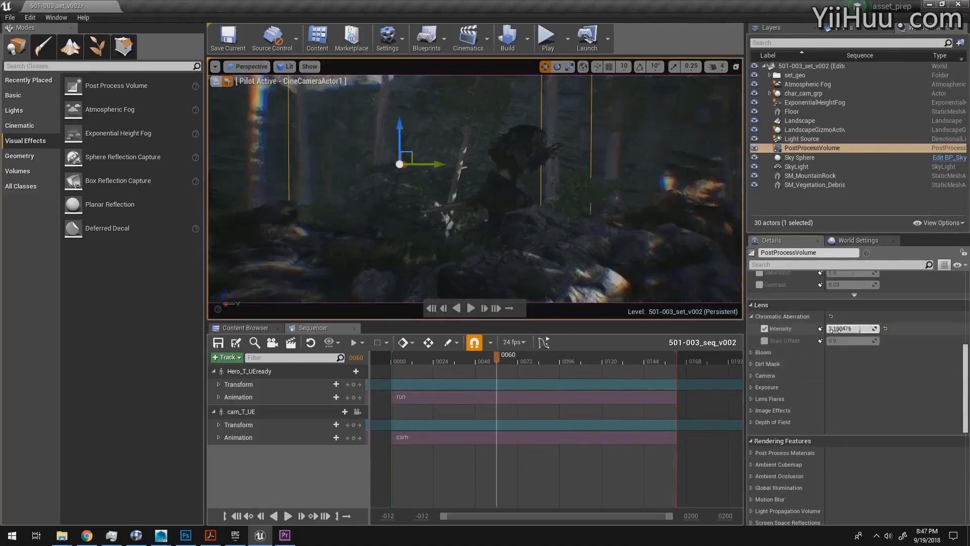
{"action": "mouse_move", "coordinate": [833, 329]}
{"action": "left_mouse_down"}
{"action": "mouse_move", "coordinate": [823, 329]}
{"action": "mouse_move", "coordinate": [833, 329]}
{"action": "left_mouse_up"}
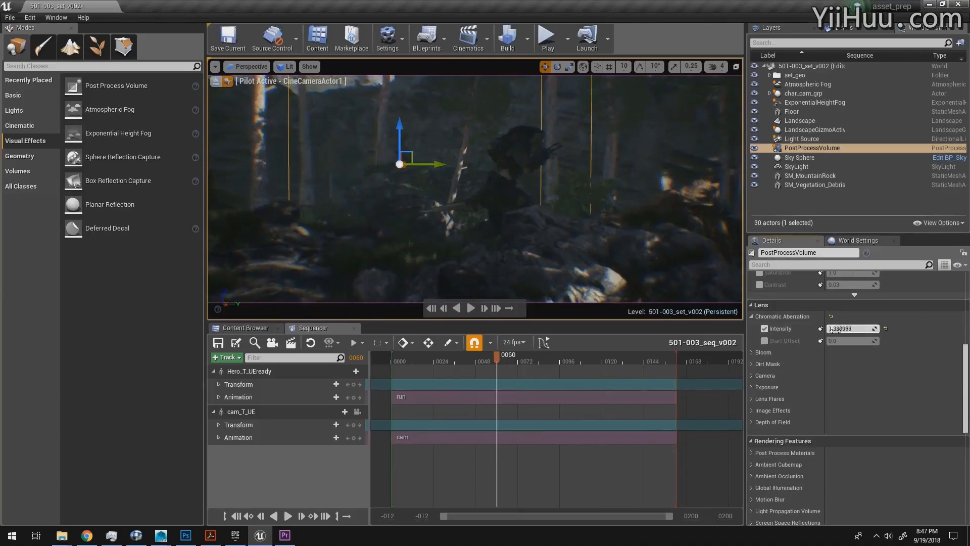
{"action": "left_click_drag", "start_coordinate": [833, 329], "coordinate": [832, 329]}
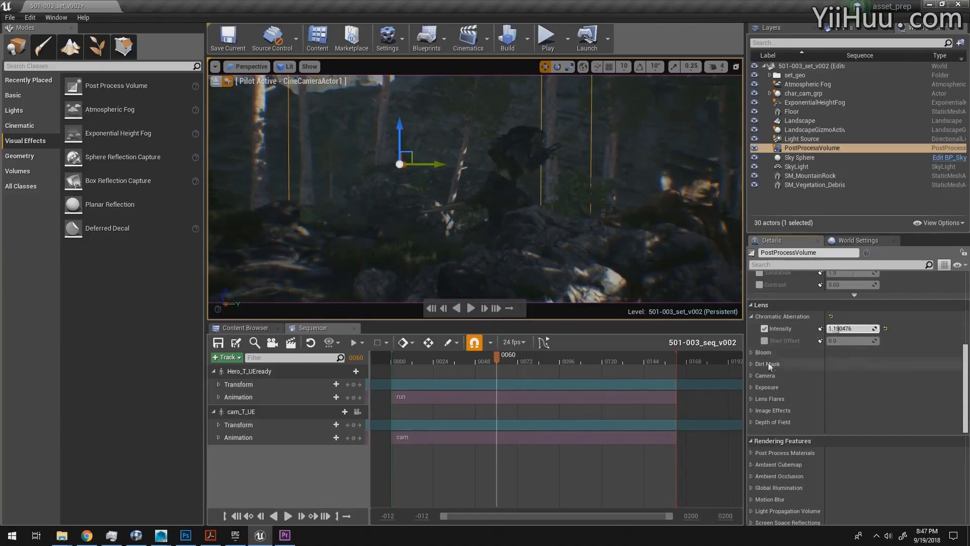
Step: Override Bloom with the Standard method, an intensity of about 2.12 and a threshold of about -0.74, checking the effect at frame 36
{"action": "left_click", "coordinate": [753, 353]}
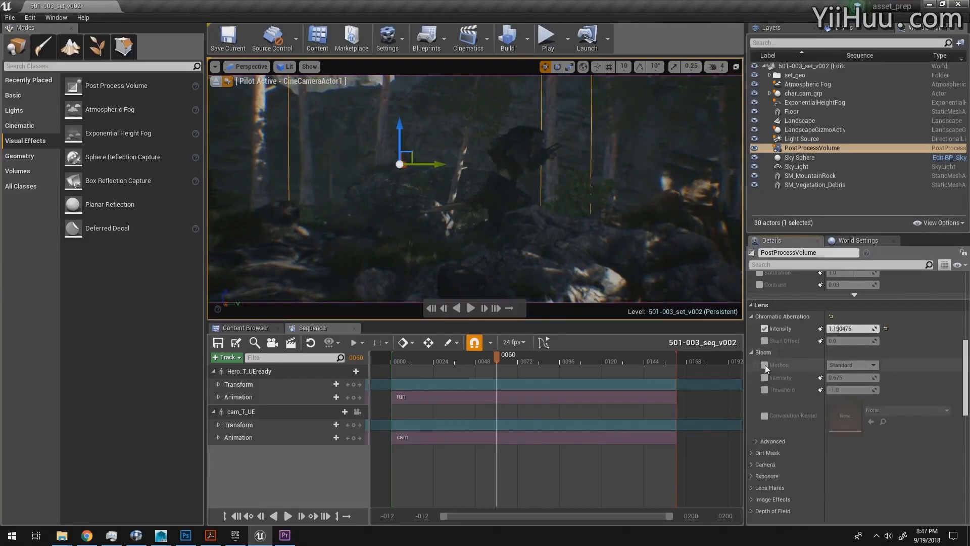
{"action": "left_click", "coordinate": [765, 365]}
{"action": "left_click", "coordinate": [764, 377]}
{"action": "left_click_drag", "start_coordinate": [834, 377], "coordinate": [839, 378]}
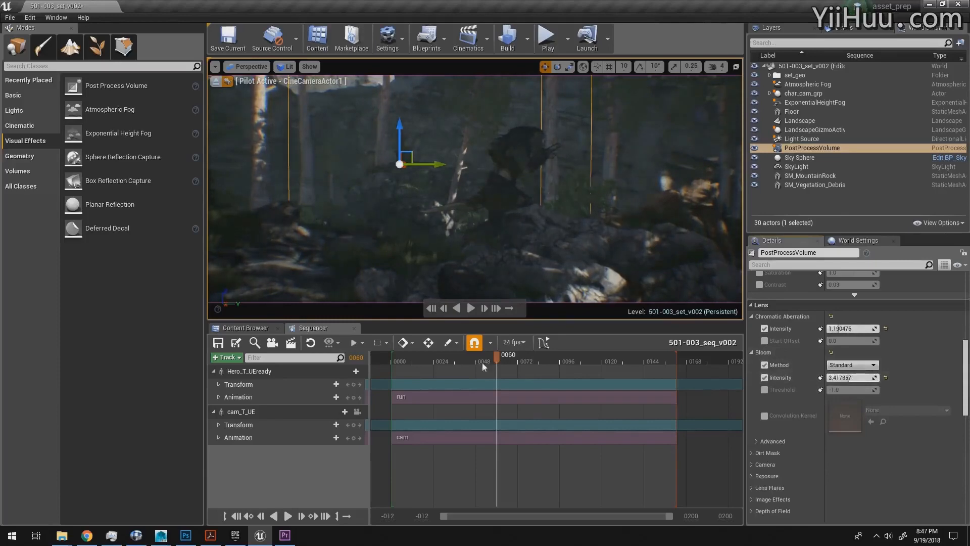
{"action": "left_click_drag", "start_coordinate": [496, 358], "coordinate": [455, 359]}
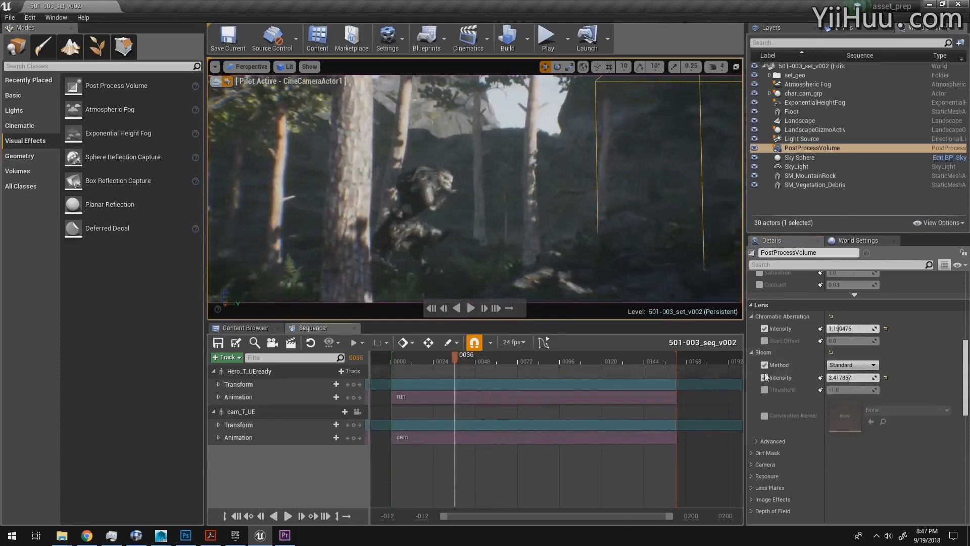
{"action": "mouse_move", "coordinate": [845, 378]}
{"action": "left_mouse_down"}
{"action": "mouse_move", "coordinate": [859, 379]}
{"action": "mouse_move", "coordinate": [839, 390]}
{"action": "left_mouse_up"}
{"action": "left_click", "coordinate": [765, 390]}
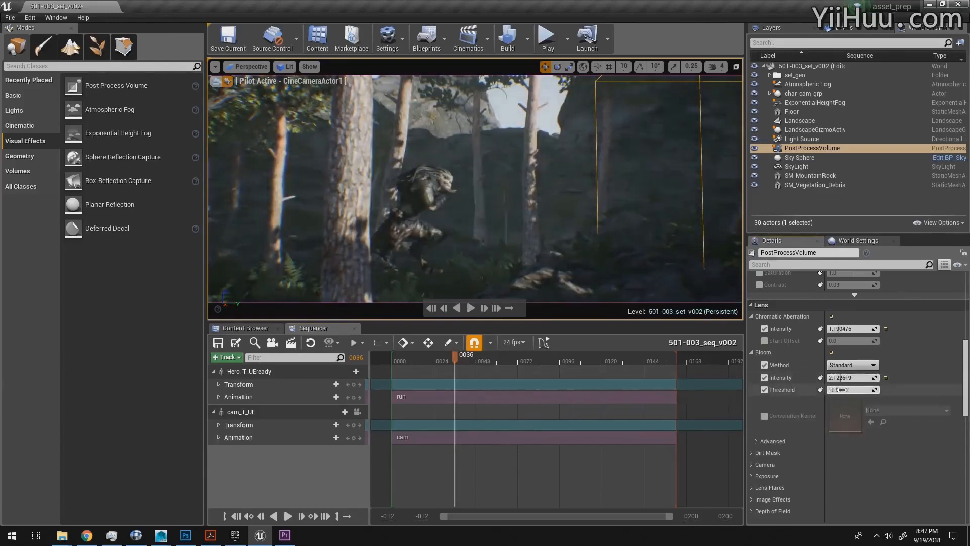
Step: Search the Project Settings for "exposure" to check the Auto Exposure default, and close the settings
{"action": "scroll", "coordinate": [844, 390], "scroll_direction": "down", "scroll_amount": 5}
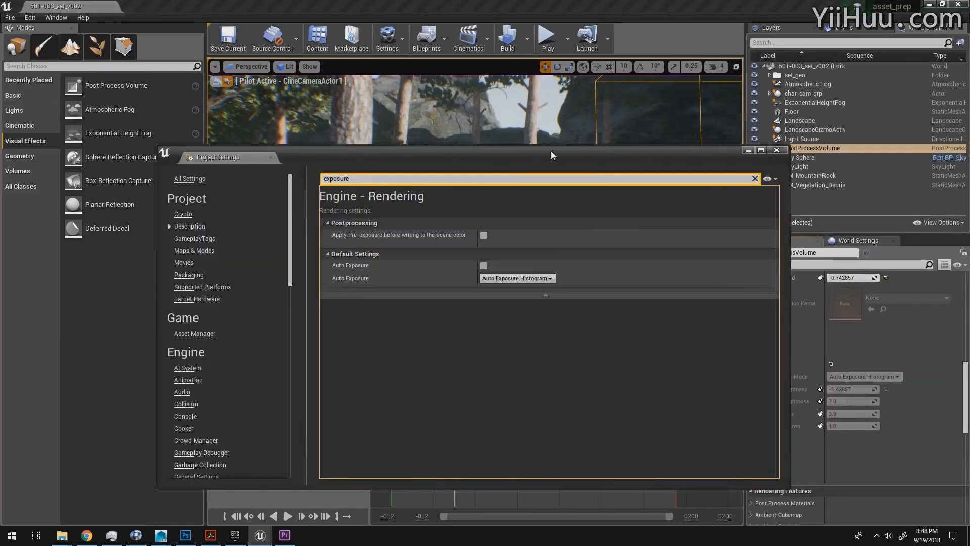
{"action": "left_click_drag", "start_coordinate": [496, 157], "coordinate": [402, 147]}
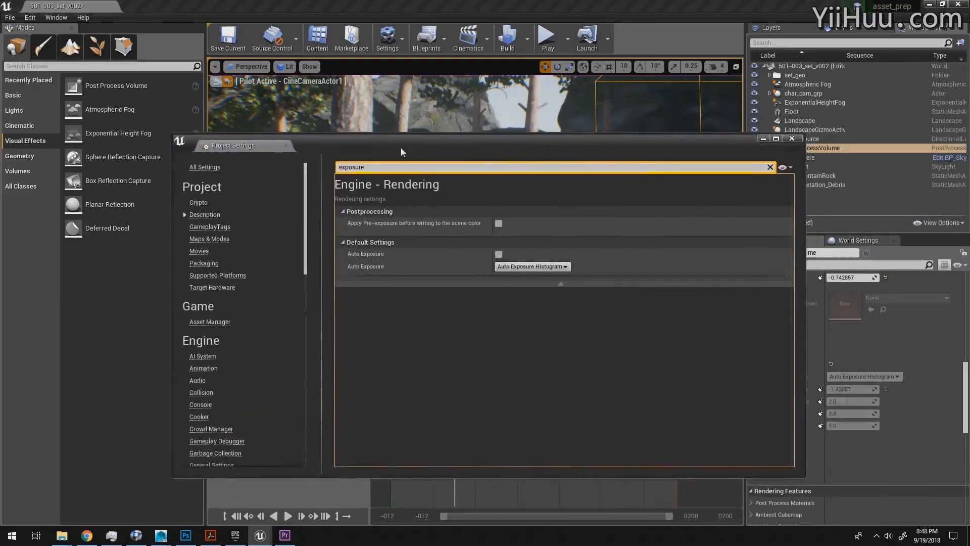
{"action": "left_click", "coordinate": [791, 138]}
{"action": "left_click", "coordinate": [30, 17]}
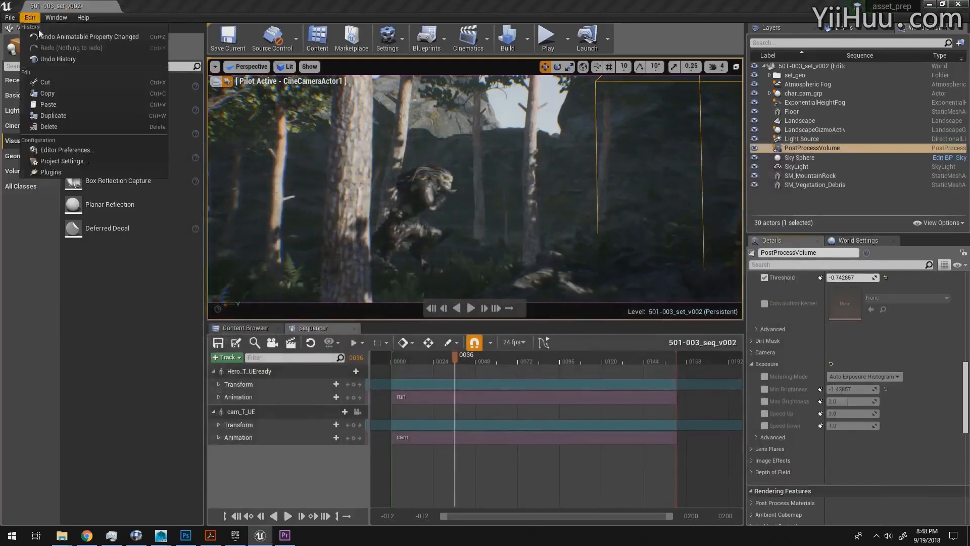
{"action": "left_click", "coordinate": [69, 163]}
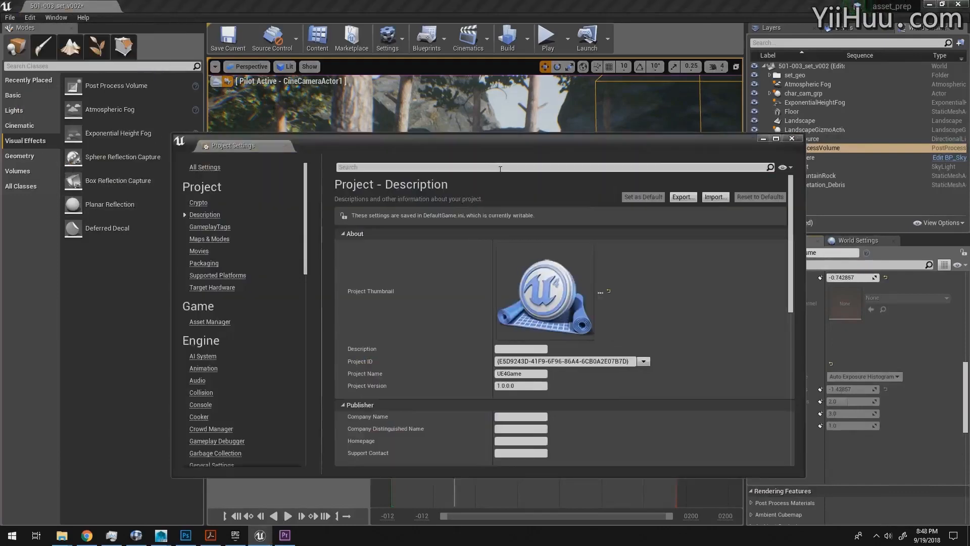
{"action": "left_click", "coordinate": [494, 166]}
{"action": "type", "text": "exposure"}
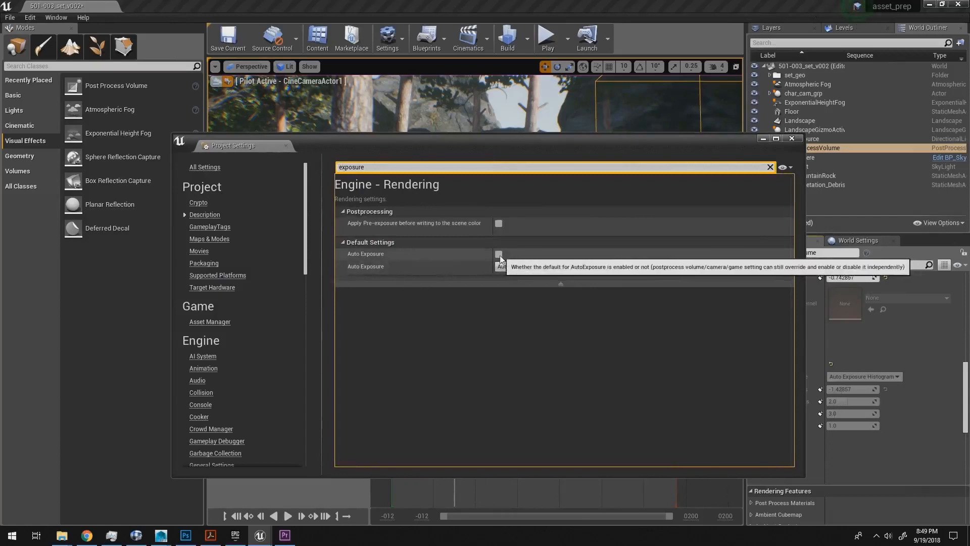
{"action": "left_click", "coordinate": [792, 138]}
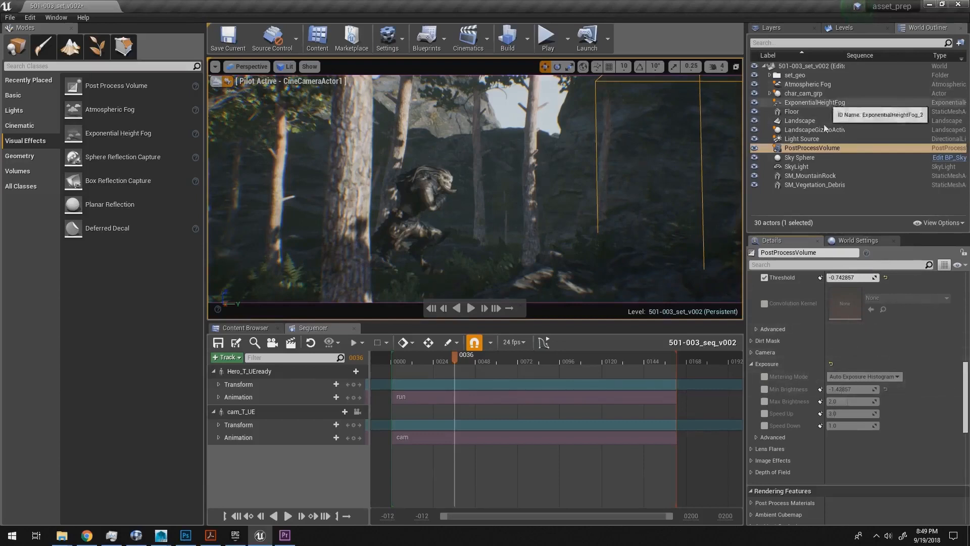
Step: In the Post Process Volume's Image Effects, set Vignette Intensity to about 0.61 and Grain Intensity to about 0.26
{"action": "left_click", "coordinate": [823, 147]}
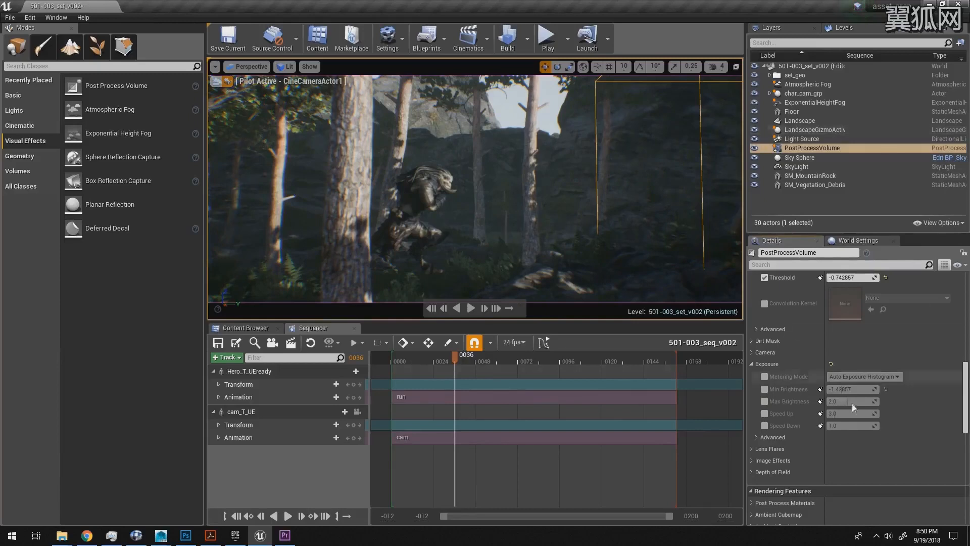
{"action": "scroll", "coordinate": [966, 404], "scroll_direction": "down", "scroll_amount": 2}
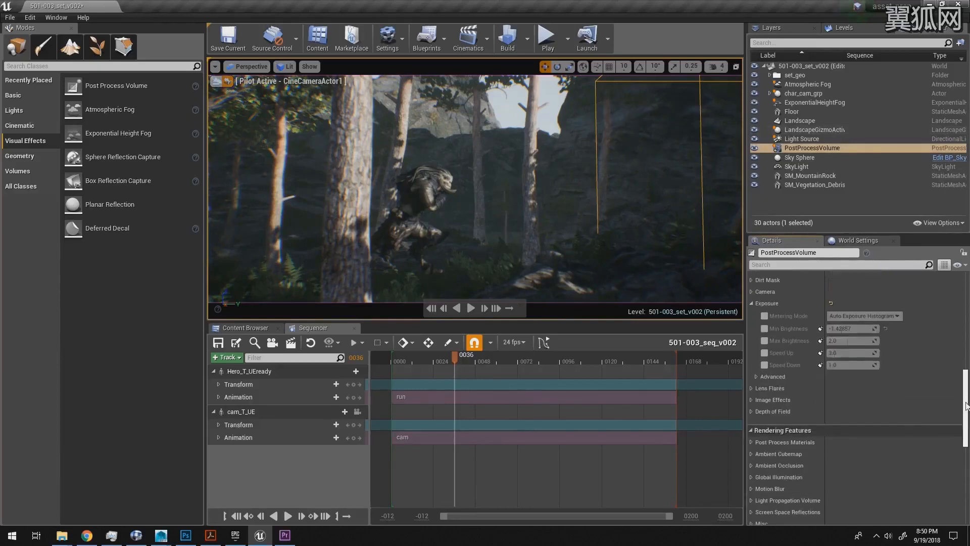
{"action": "scroll", "coordinate": [965, 399], "scroll_direction": "down", "scroll_amount": 1}
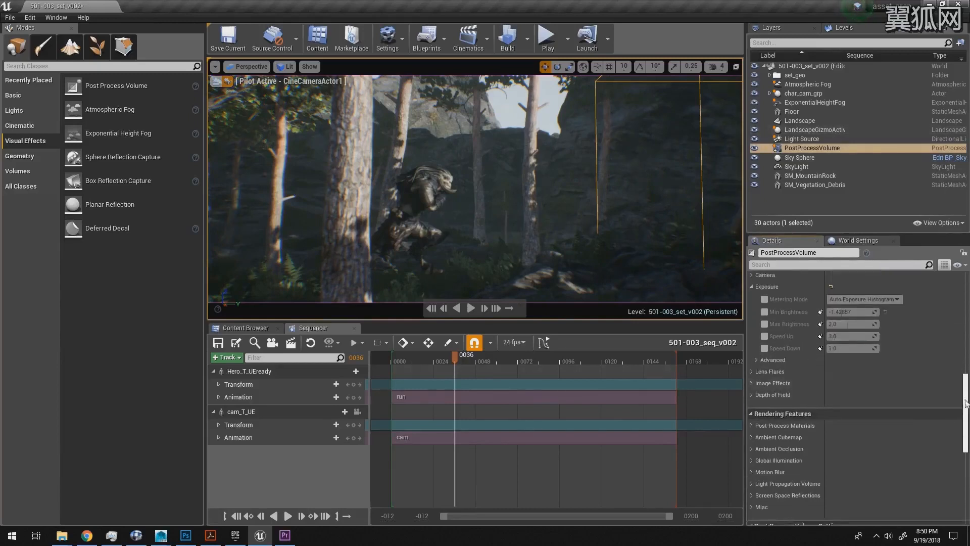
{"action": "scroll", "coordinate": [966, 394], "scroll_direction": "down", "scroll_amount": 4}
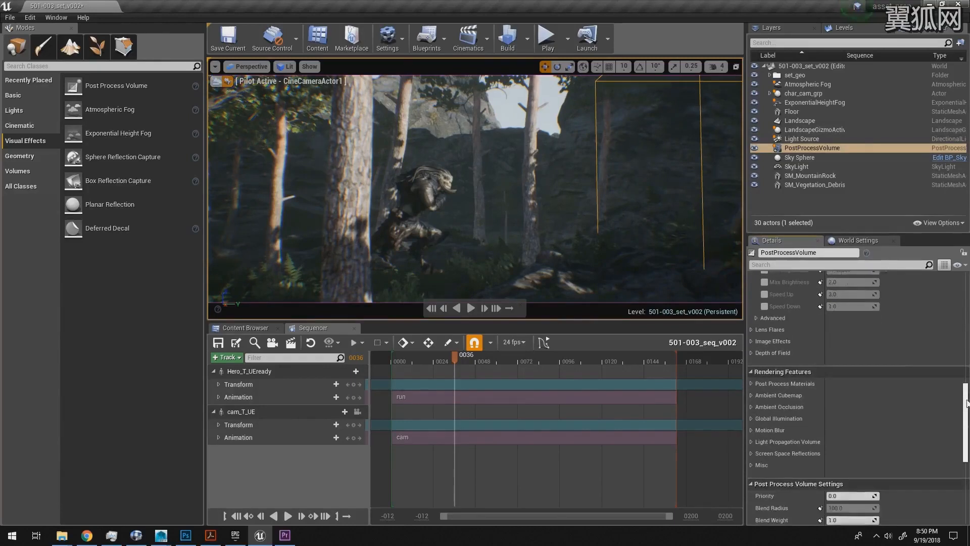
{"action": "left_click", "coordinate": [766, 287]}
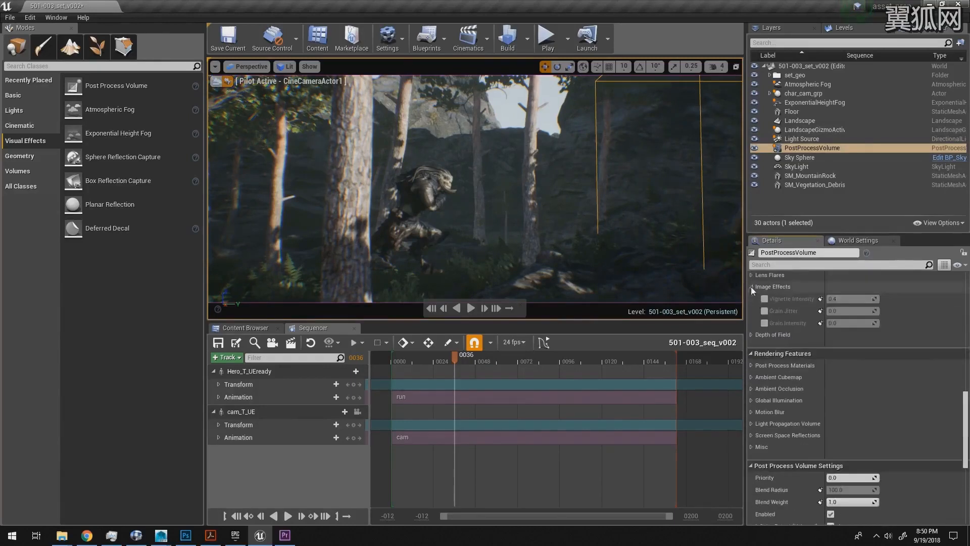
{"action": "left_click", "coordinate": [764, 299]}
{"action": "left_click_drag", "start_coordinate": [846, 299], "coordinate": [846, 324]}
{"action": "left_click", "coordinate": [765, 323]}
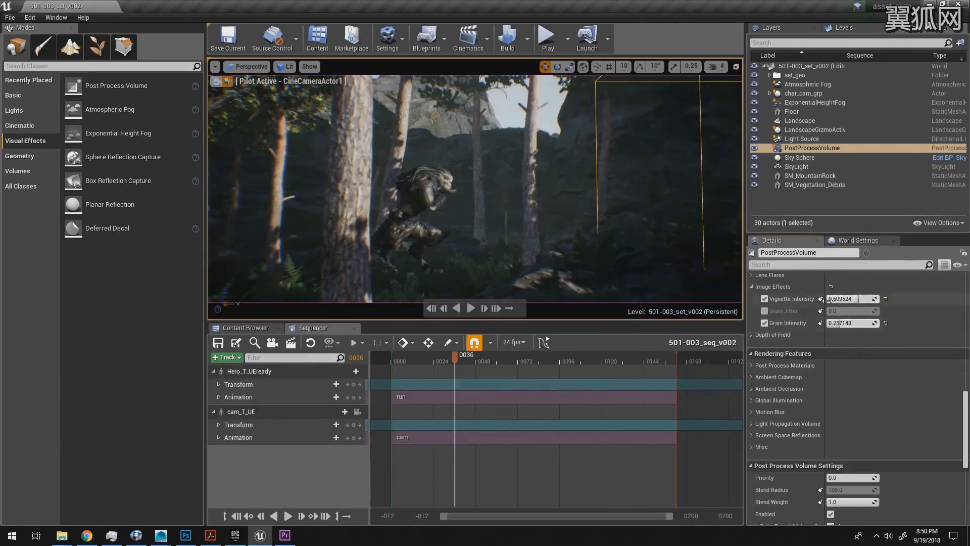
Step: Override the volume's Ambient Occlusion with an intensity of about 0.76 and a radius of about 95, and play the shot to check it
{"action": "scroll", "coordinate": [965, 407], "scroll_direction": "down", "scroll_amount": 1}
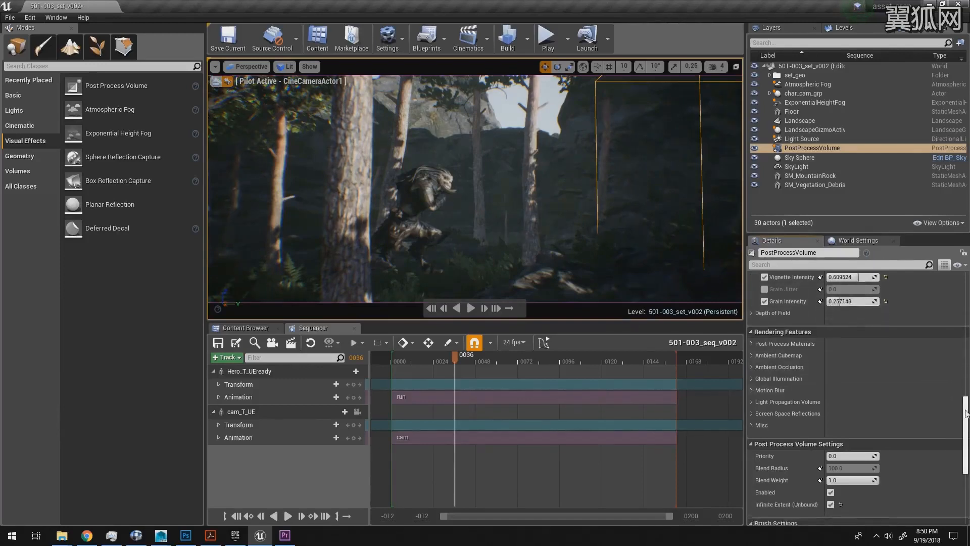
{"action": "left_click", "coordinate": [751, 365]}
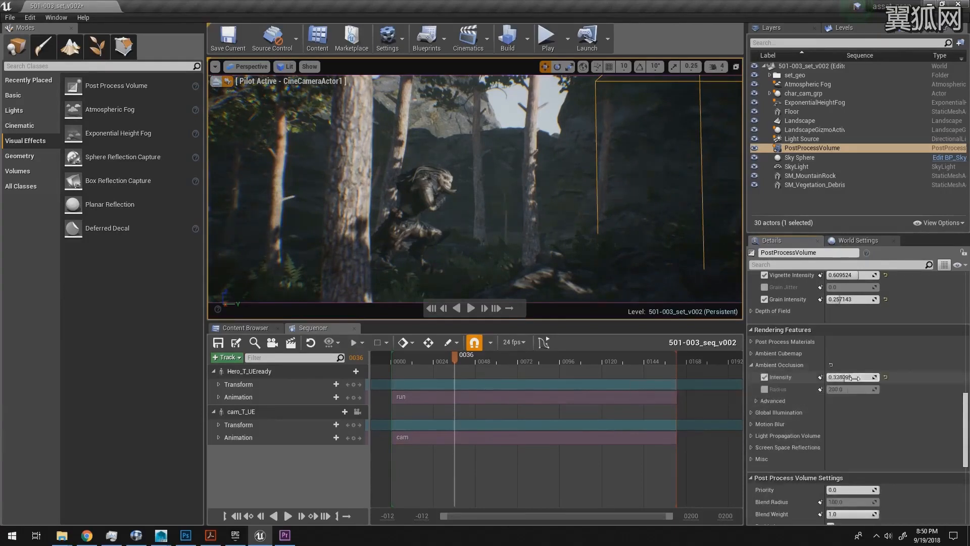
{"action": "left_click", "coordinate": [765, 390]}
{"action": "left_click_drag", "start_coordinate": [854, 390], "coordinate": [840, 389]}
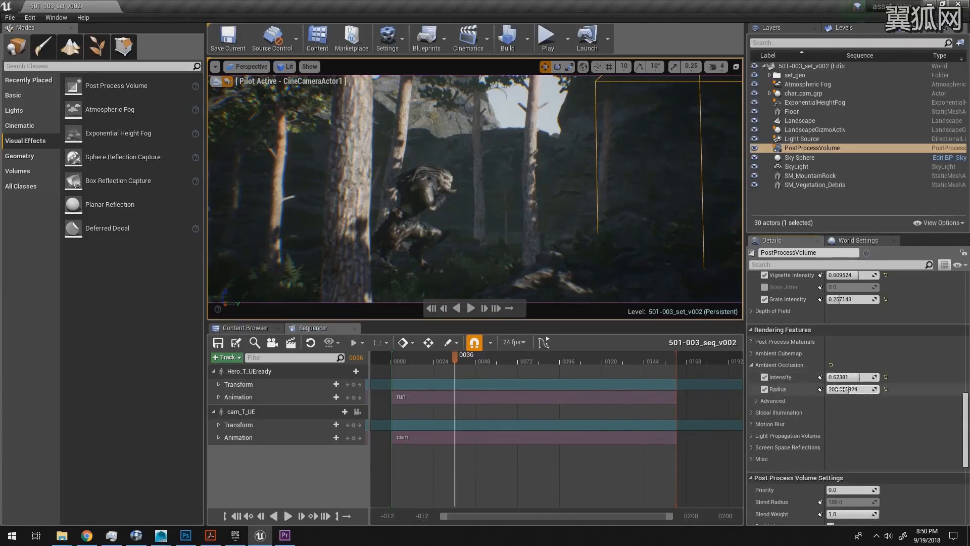
{"action": "left_click_drag", "start_coordinate": [839, 389], "coordinate": [851, 377]}
{"action": "key", "text": "space"}
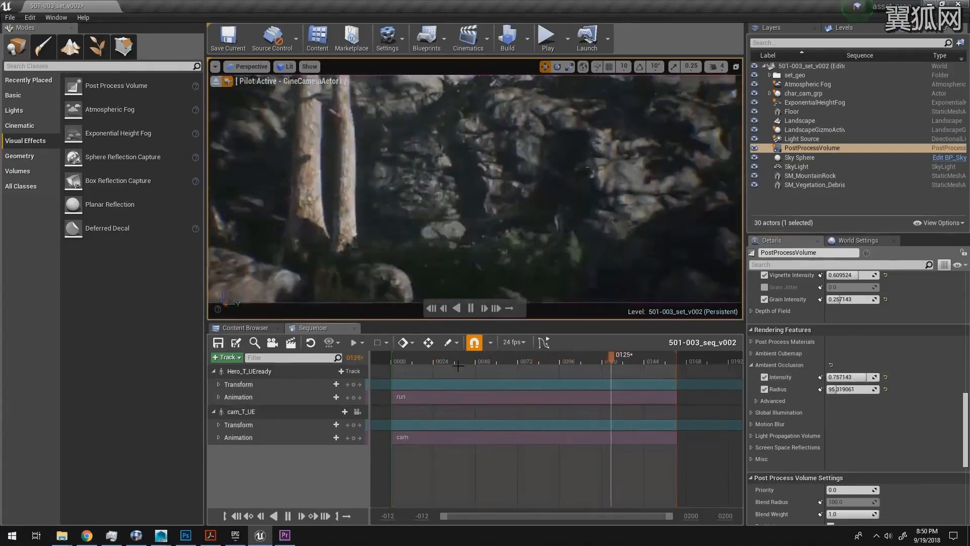
Step: At frame 69, rotate the Light Source to about 136.8 degrees on Z so the sun lights the character and foreground rocks
{"action": "left_click_drag", "start_coordinate": [558, 365], "coordinate": [512, 365]}
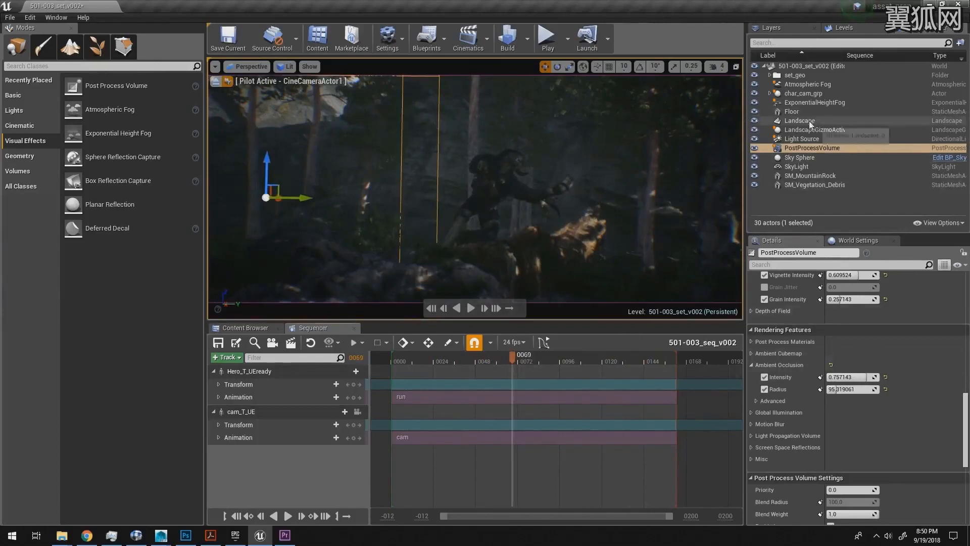
{"action": "left_click", "coordinate": [804, 138]}
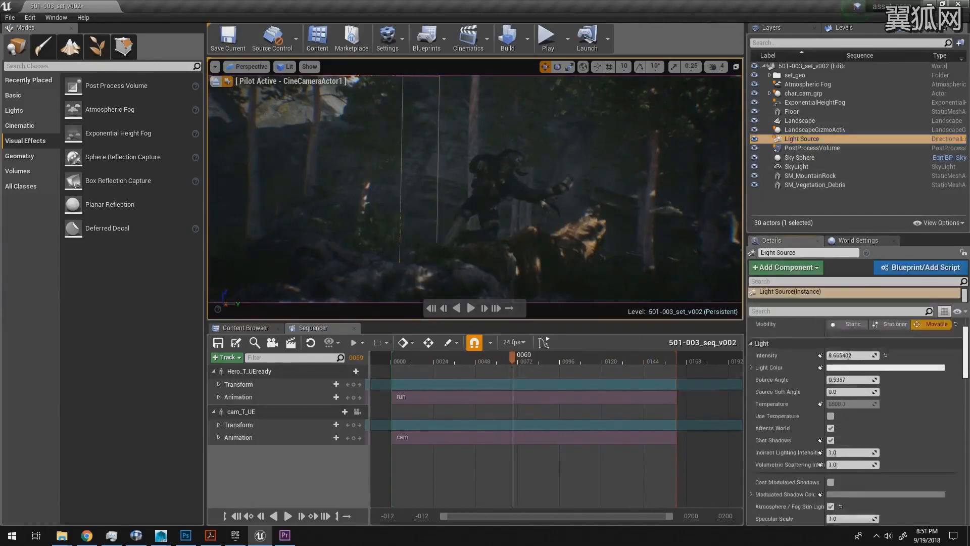
{"action": "scroll", "coordinate": [936, 346], "scroll_direction": "up", "scroll_amount": 3}
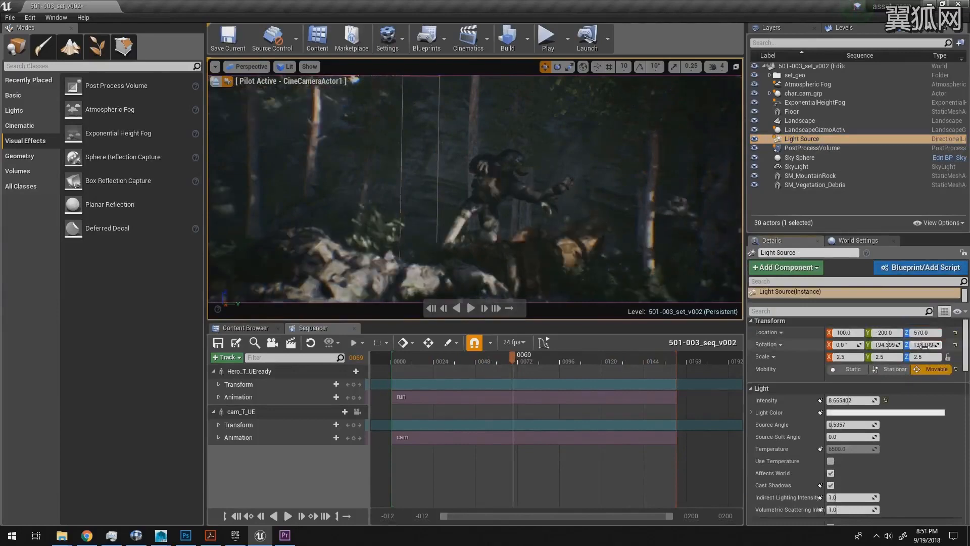
{"action": "left_click_drag", "start_coordinate": [925, 346], "coordinate": [927, 346]}
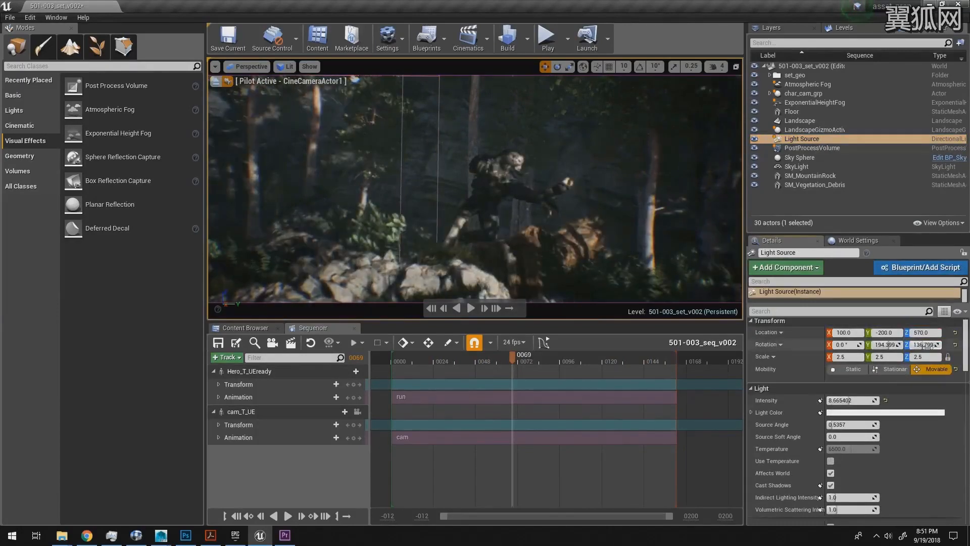
Step: Replay the shot from its early frames and from frame 38 to examine the new sun direction on the trees and character
{"action": "left_click_drag", "start_coordinate": [498, 362], "coordinate": [431, 363]}
{"action": "key", "text": "space"}
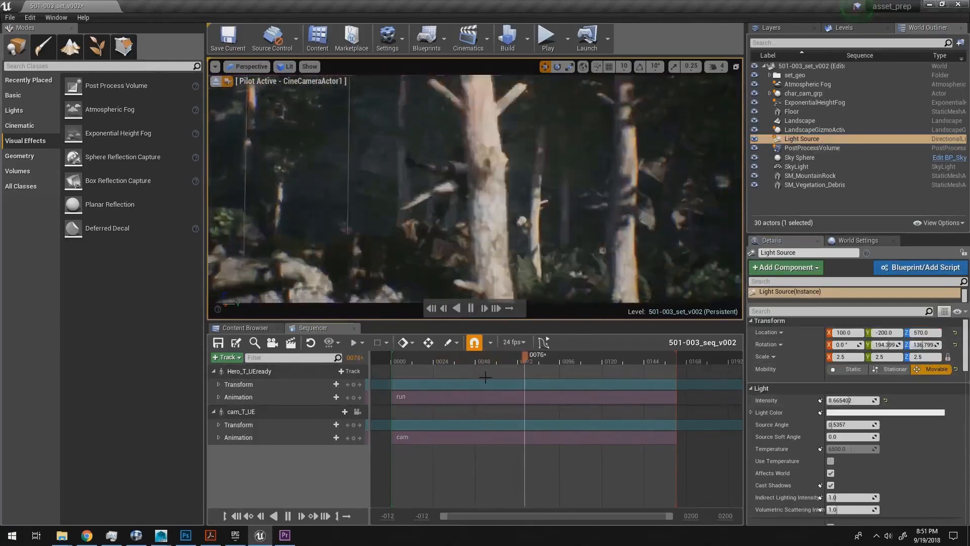
{"action": "left_click_drag", "start_coordinate": [587, 363], "coordinate": [460, 360]}
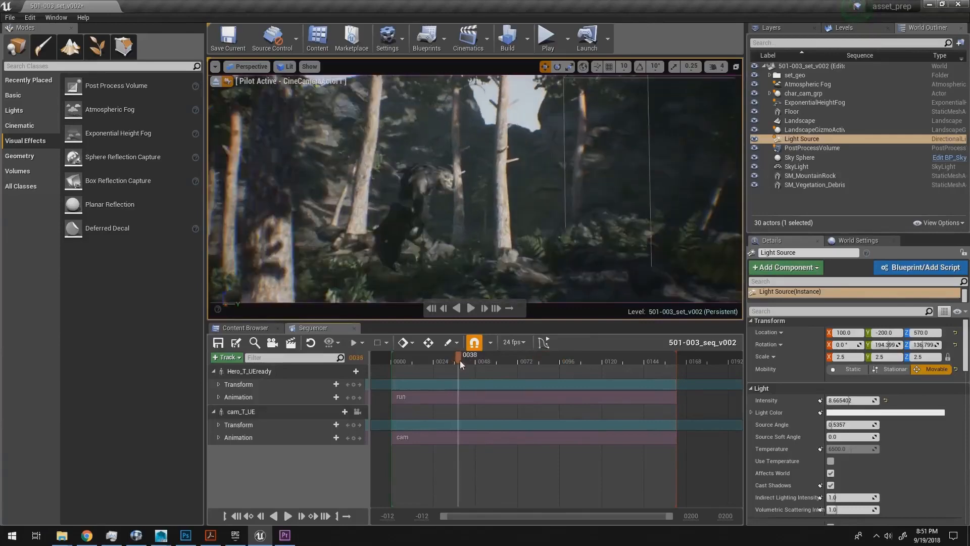
{"action": "key", "text": "space"}
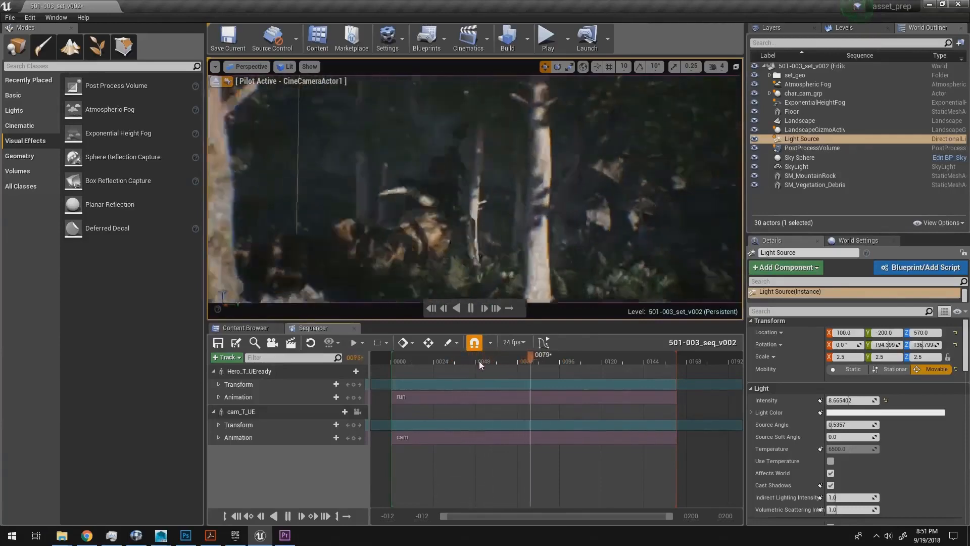
{"action": "key", "text": "space"}
Step: Reselect the Post Process Volume and replay the shot several times to review the lens effects, stopping at frame 6
{"action": "left_click", "coordinate": [9, 19]}
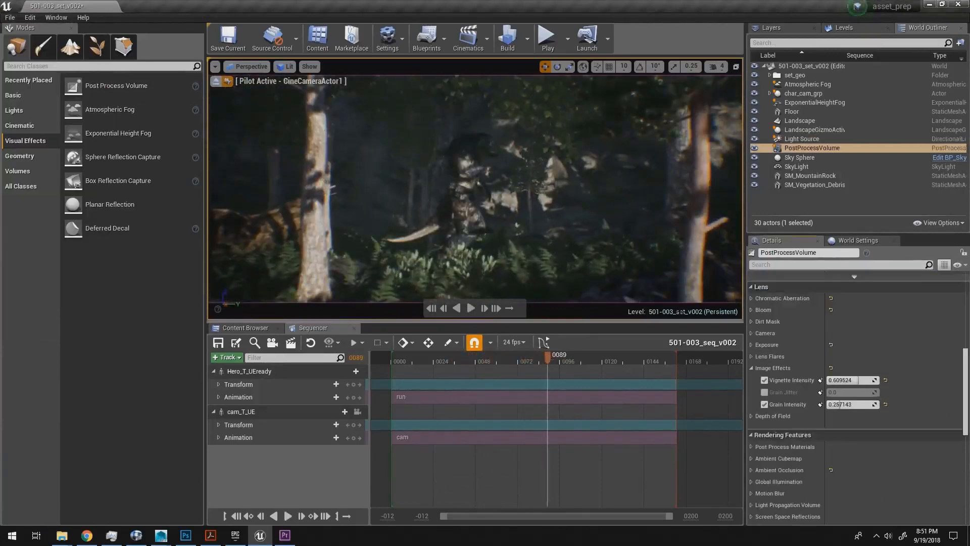
{"action": "left_click_drag", "start_coordinate": [528, 357], "coordinate": [457, 360]}
{"action": "key", "text": "space"}
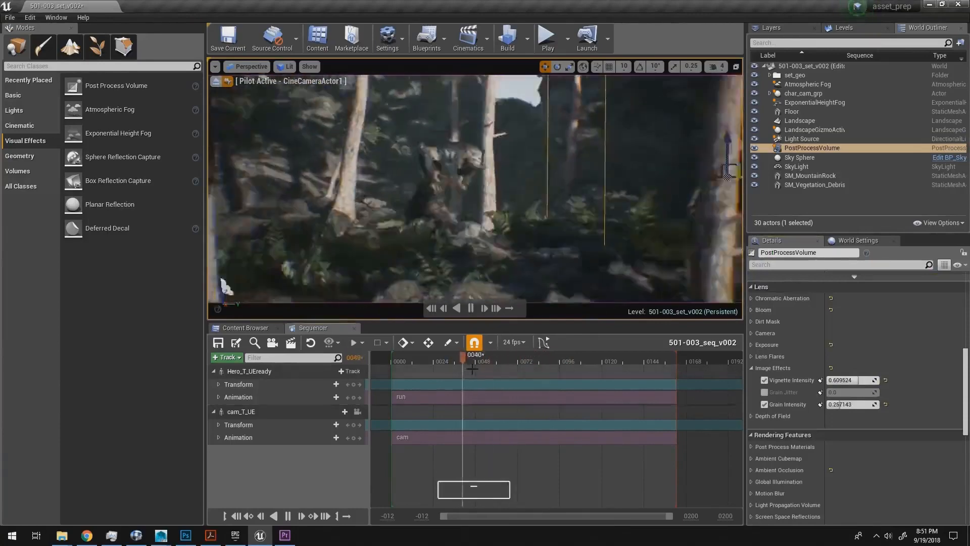
{"action": "key", "text": "space"}
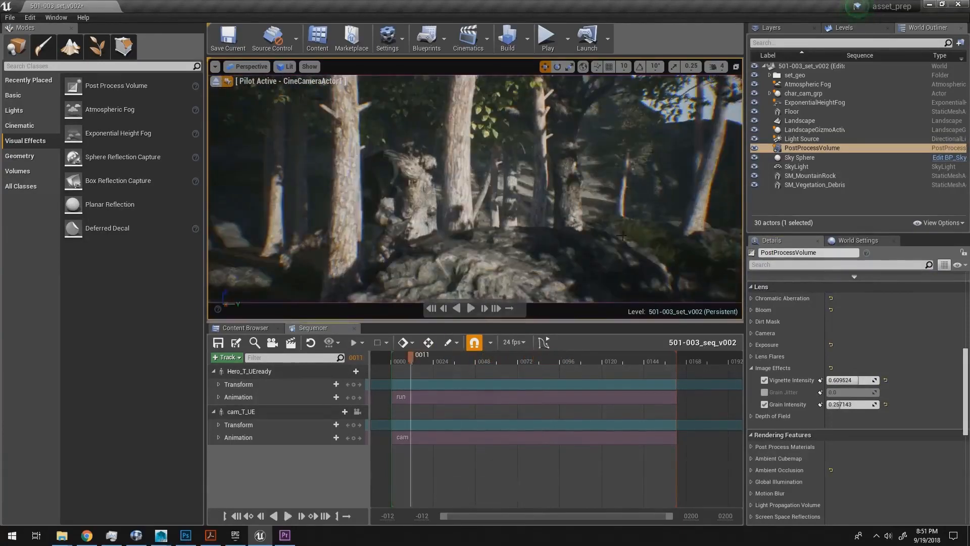
{"action": "key", "text": "space"}
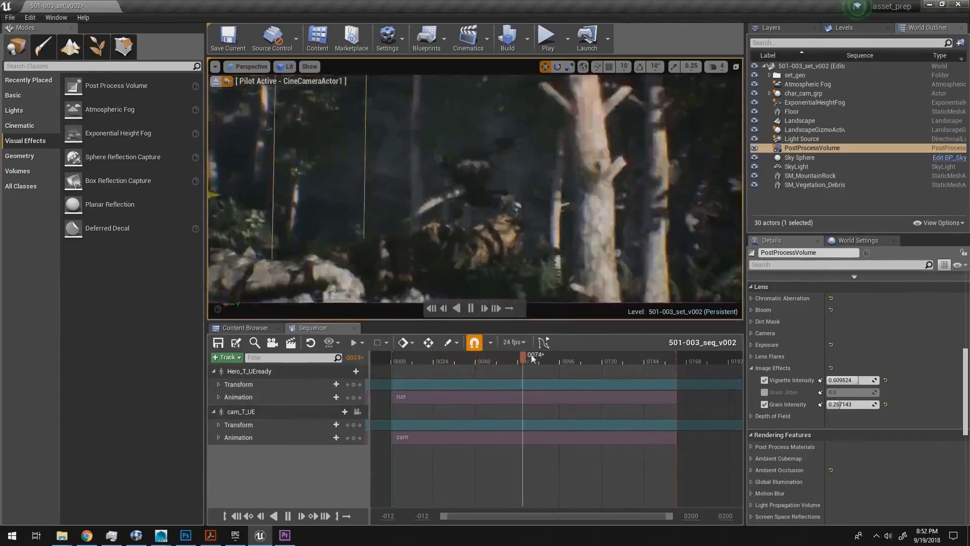
{"action": "left_click_drag", "start_coordinate": [565, 359], "coordinate": [403, 374]}
{"action": "key", "text": "space"}
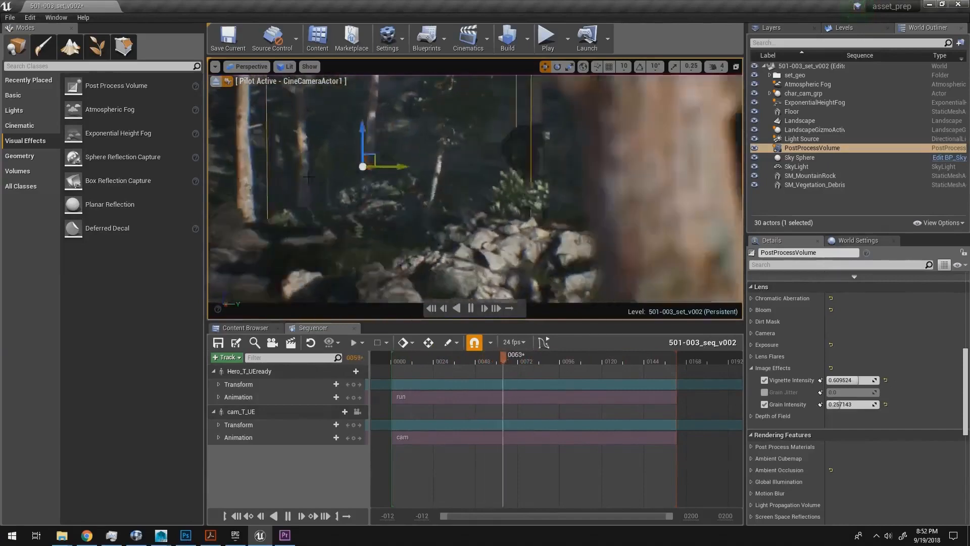
{"action": "key", "text": "space"}
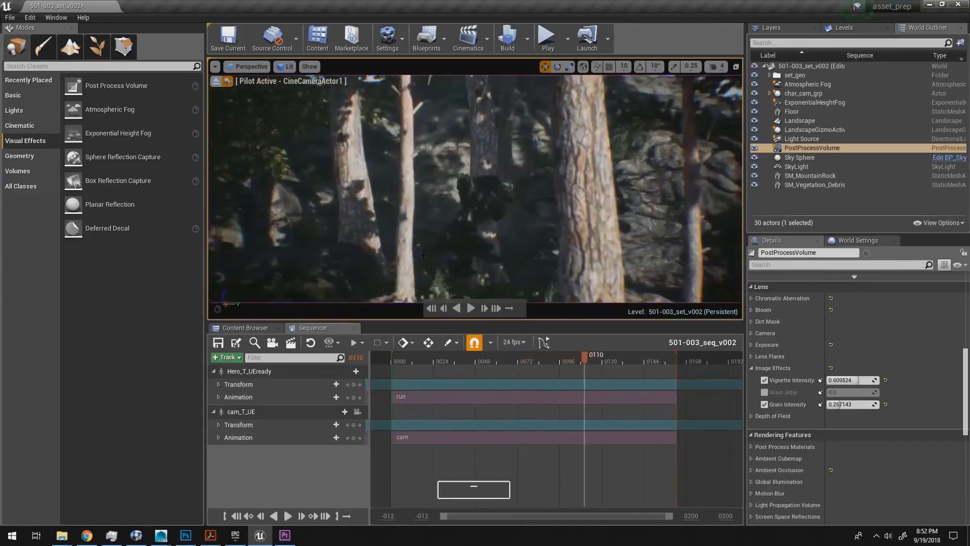
{"action": "left_click_drag", "start_coordinate": [575, 357], "coordinate": [403, 359]}
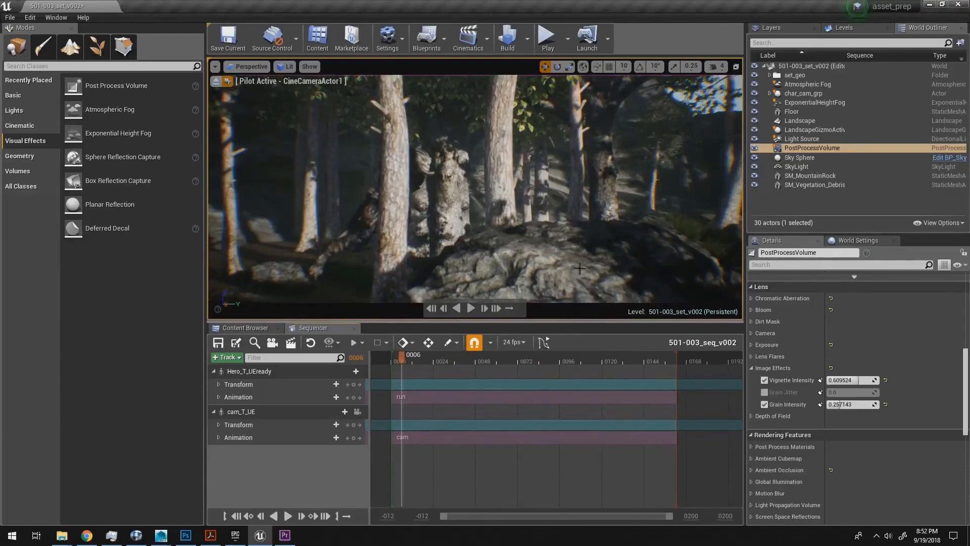
Step: Stop piloting CineCameraActor1 and move the view out to an overview of the forest set
{"action": "left_click", "coordinate": [216, 81]}
{"action": "key", "text": "d"}
{"action": "right_click_drag", "start_coordinate": [576, 185], "coordinate": [563, 187]}
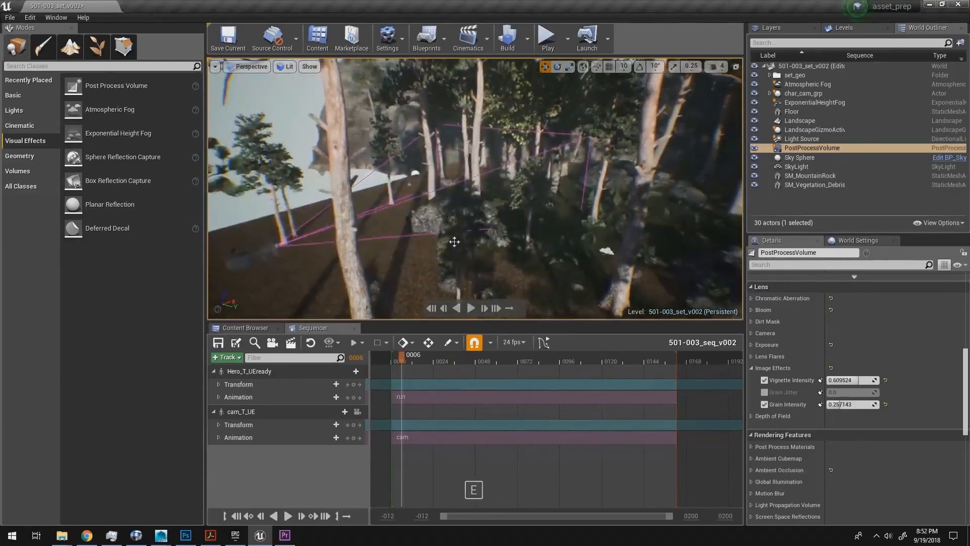
Step: Browse the project content to the YiiHuu/seq/501/003/sequencer folder, checking the name of the open sequence
{"action": "left_click", "coordinate": [246, 328]}
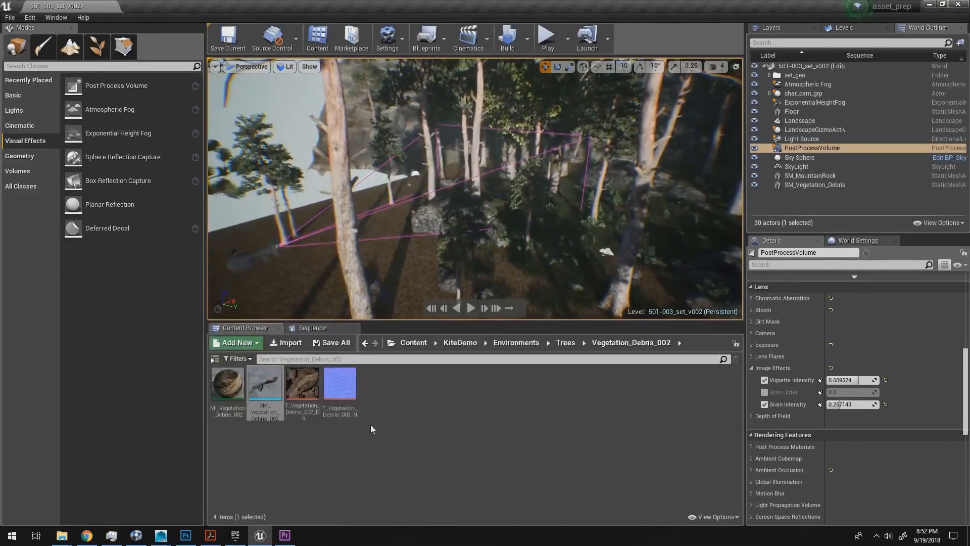
{"action": "left_click", "coordinate": [414, 342]}
{"action": "double_click", "coordinate": [302, 384]}
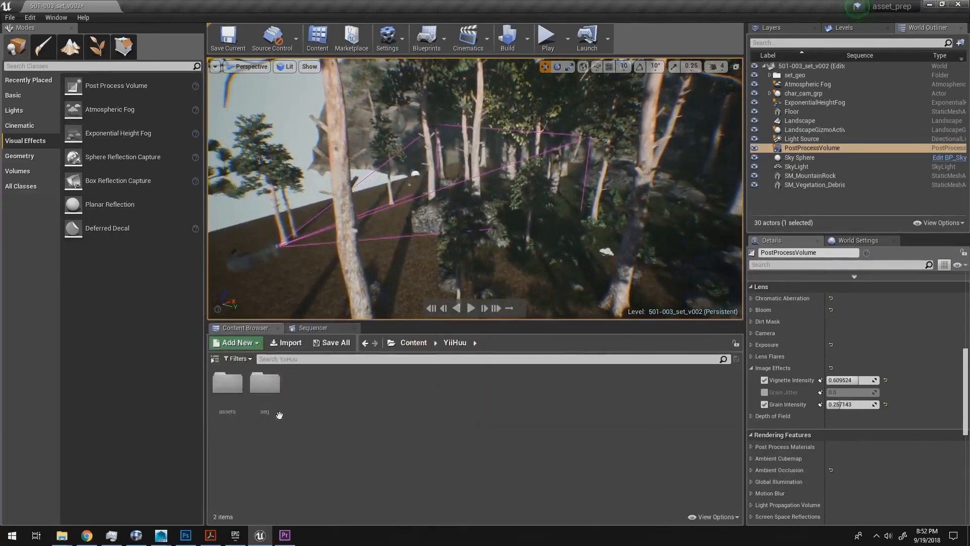
{"action": "double_click", "coordinate": [265, 384]}
{"action": "double_click", "coordinate": [235, 401]}
{"action": "double_click", "coordinate": [267, 387]}
{"action": "left_click", "coordinate": [313, 328]}
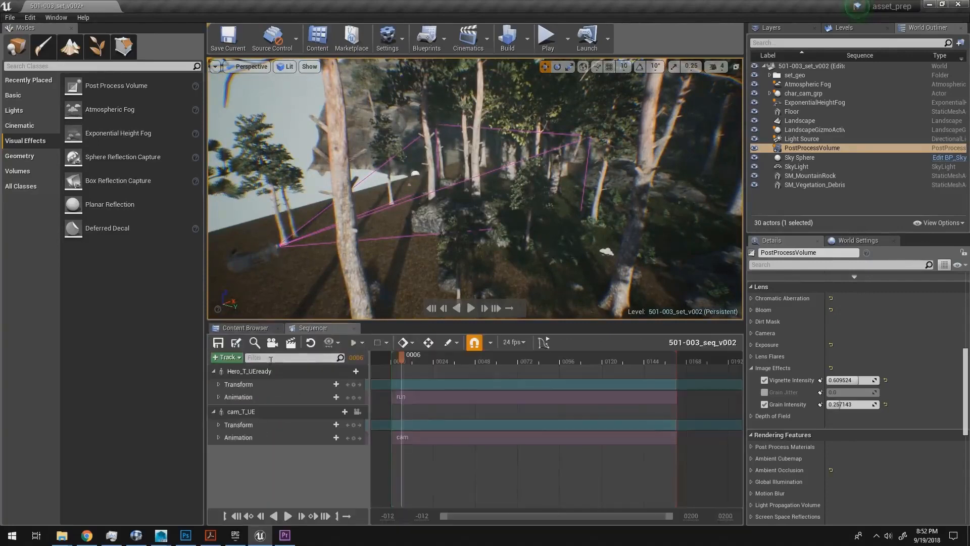
{"action": "left_click", "coordinate": [246, 328]}
{"action": "double_click", "coordinate": [265, 388]}
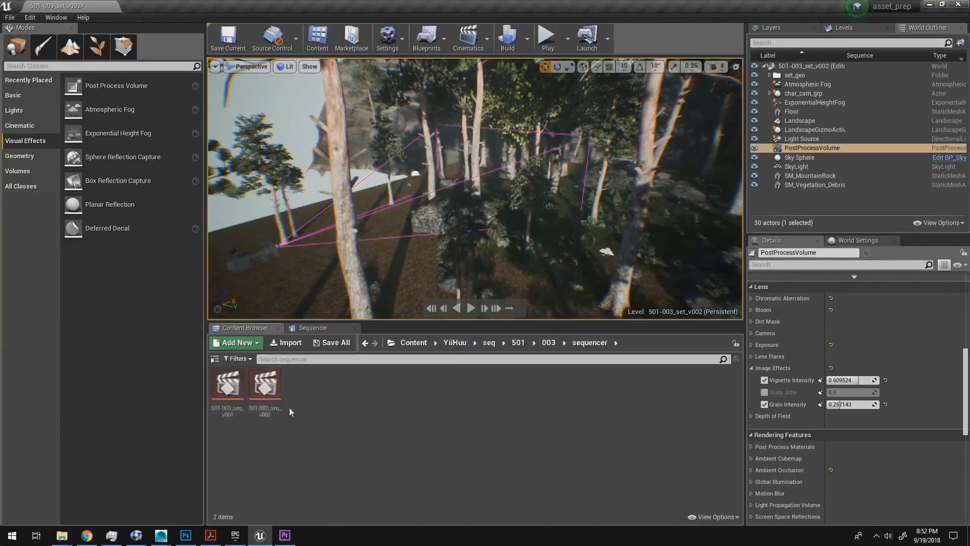
Step: Place the 501-003_seq_v002 level sequence into the level on the forest ground and raise it slightly to about 195 on Z
{"action": "left_click", "coordinate": [273, 399]}
{"action": "left_click", "coordinate": [313, 328]}
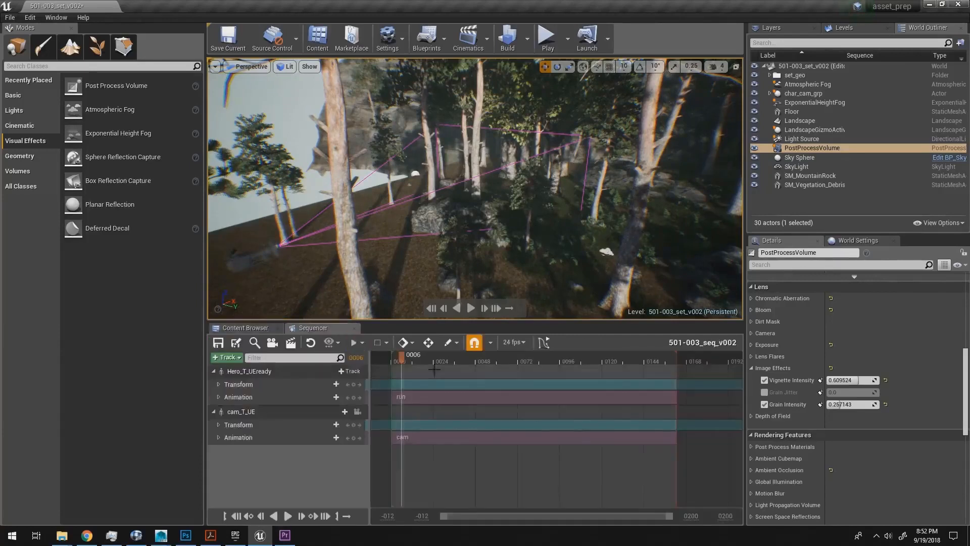
{"action": "left_click", "coordinate": [246, 328]}
{"action": "left_click", "coordinate": [266, 386]}
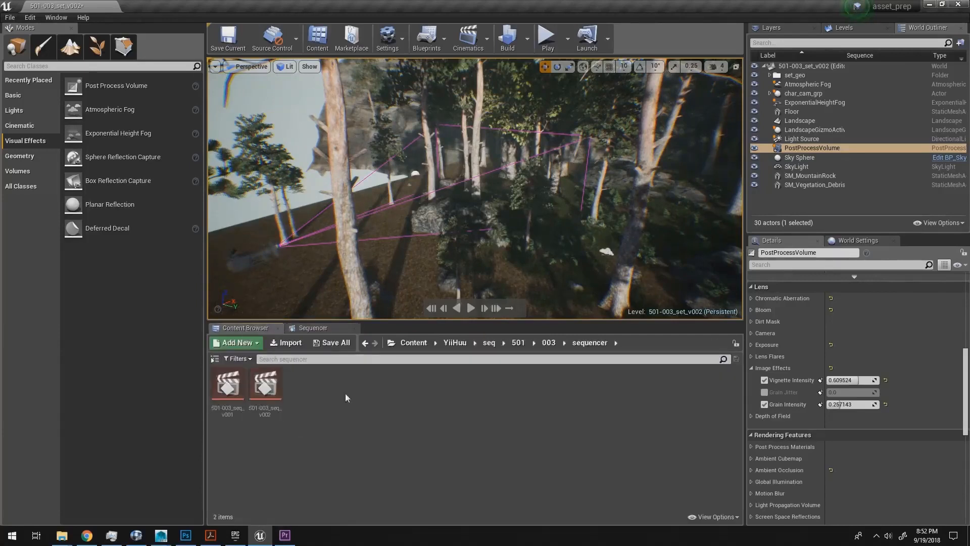
{"action": "left_click_drag", "start_coordinate": [265, 388], "coordinate": [392, 258]}
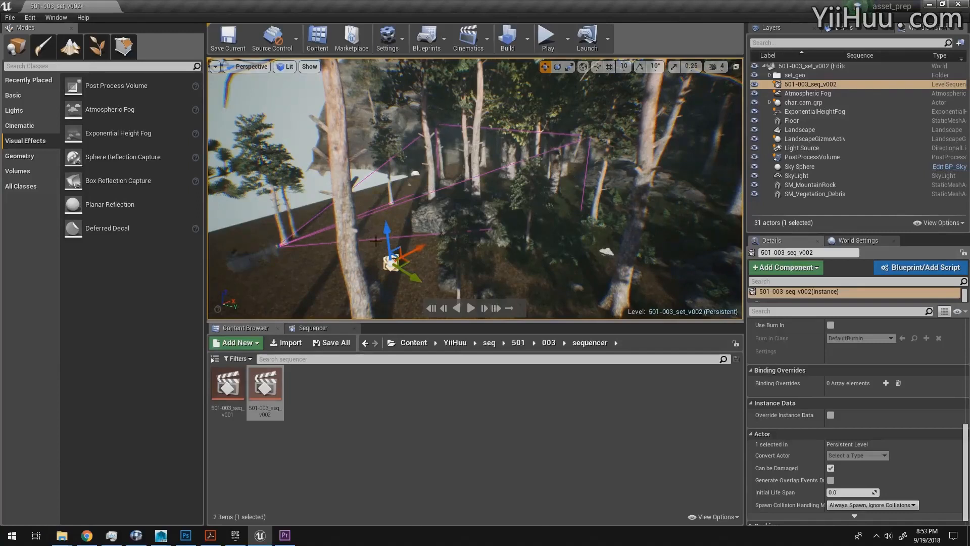
{"action": "mouse_move", "coordinate": [386, 239]}
{"action": "left_mouse_down"}
{"action": "mouse_move", "coordinate": [385, 207]}
{"action": "mouse_move", "coordinate": [375, 244]}
{"action": "left_mouse_up"}
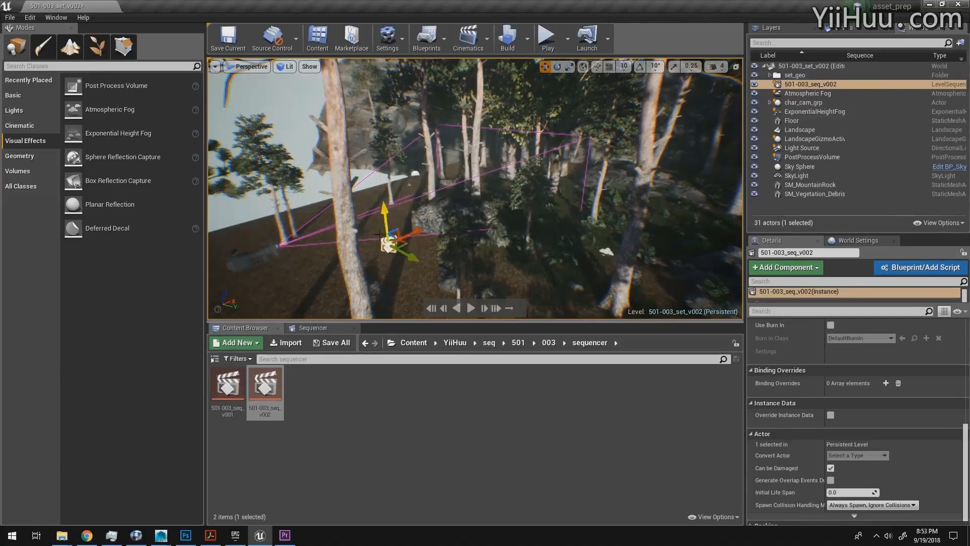
Step: Set the placed sequence actor's playback Loop option to Loop Indefinitely
{"action": "scroll", "coordinate": [966, 442], "scroll_direction": "up", "scroll_amount": 10}
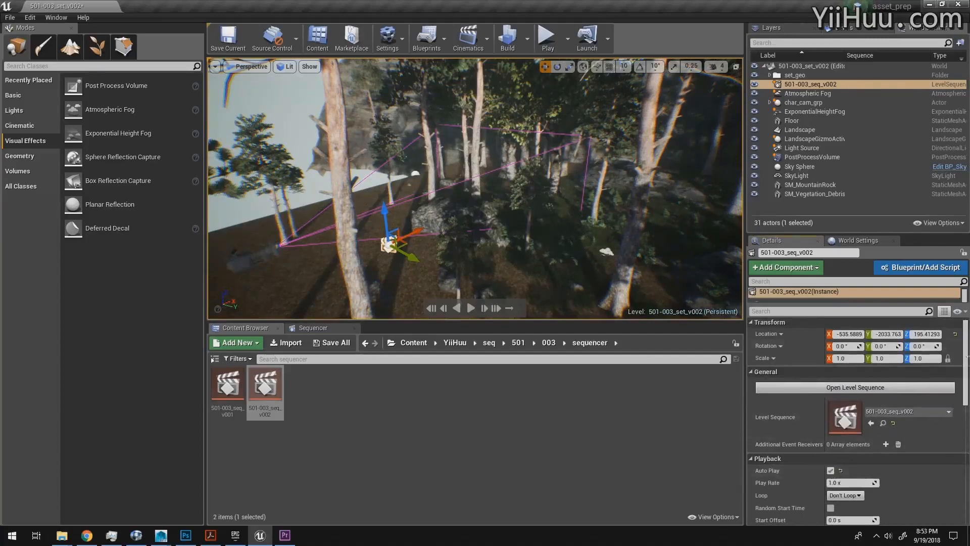
{"action": "scroll", "coordinate": [966, 364], "scroll_direction": "down", "scroll_amount": 5}
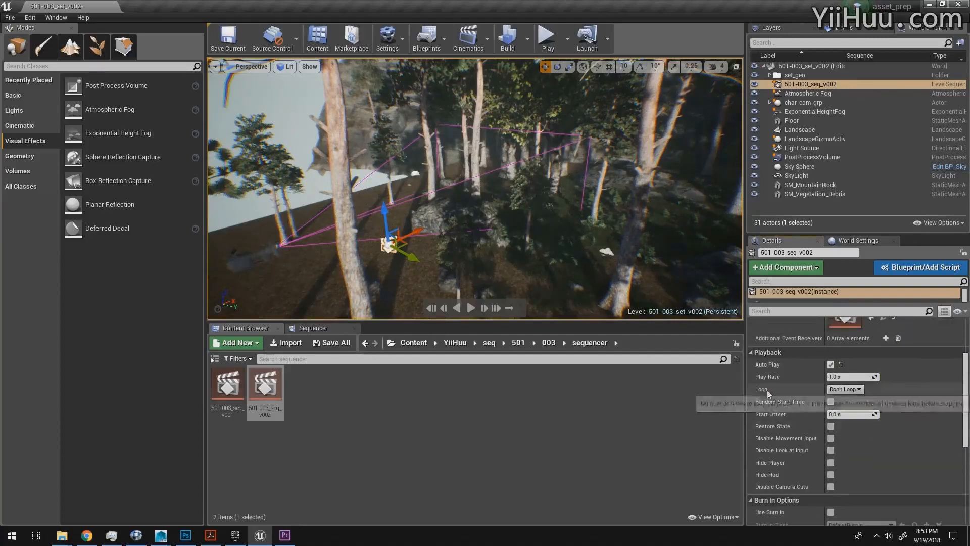
{"action": "left_click", "coordinate": [845, 389]}
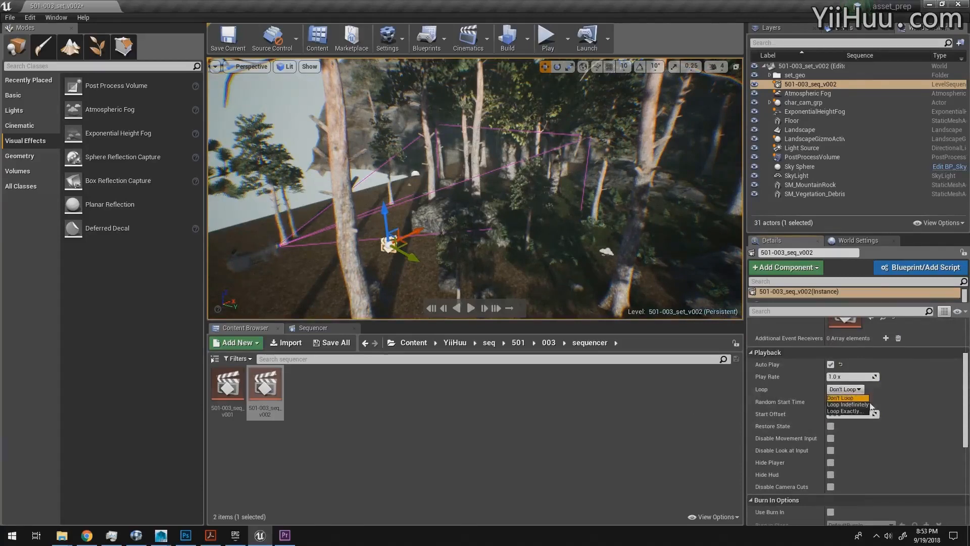
{"action": "left_click", "coordinate": [854, 404]}
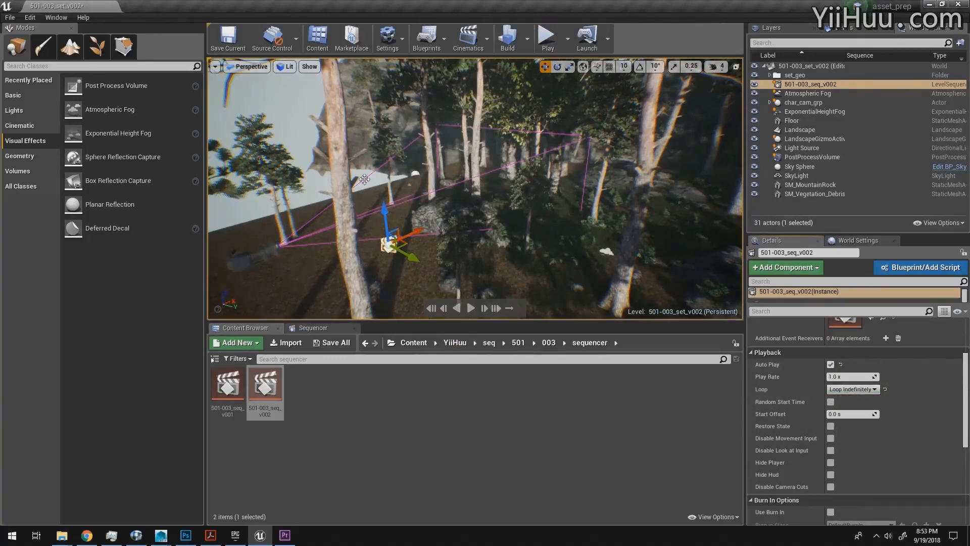
Step: Return to the sequence's timeline, set the playhead to frame 0 and add a Camera Cut Track
{"action": "left_click", "coordinate": [320, 331]}
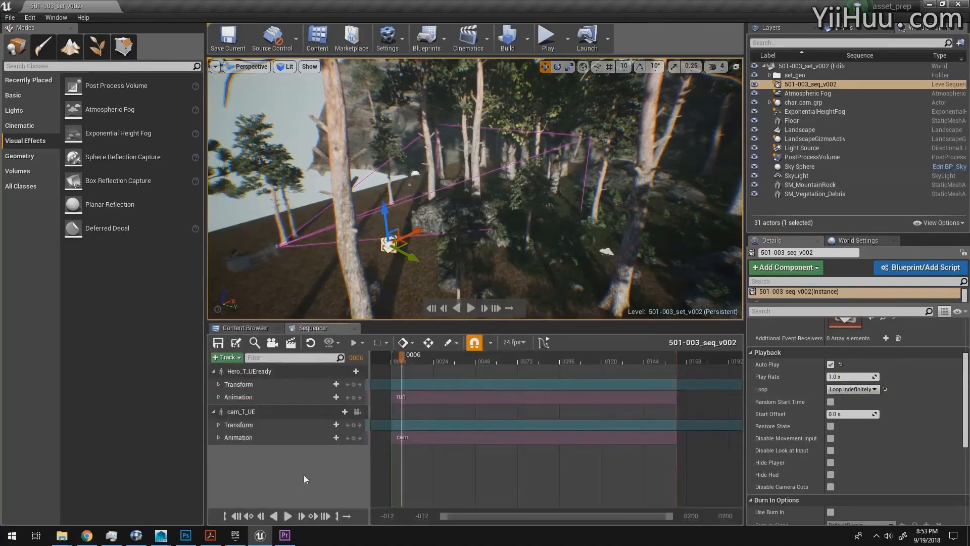
{"action": "left_click_drag", "start_coordinate": [408, 357], "coordinate": [393, 363]}
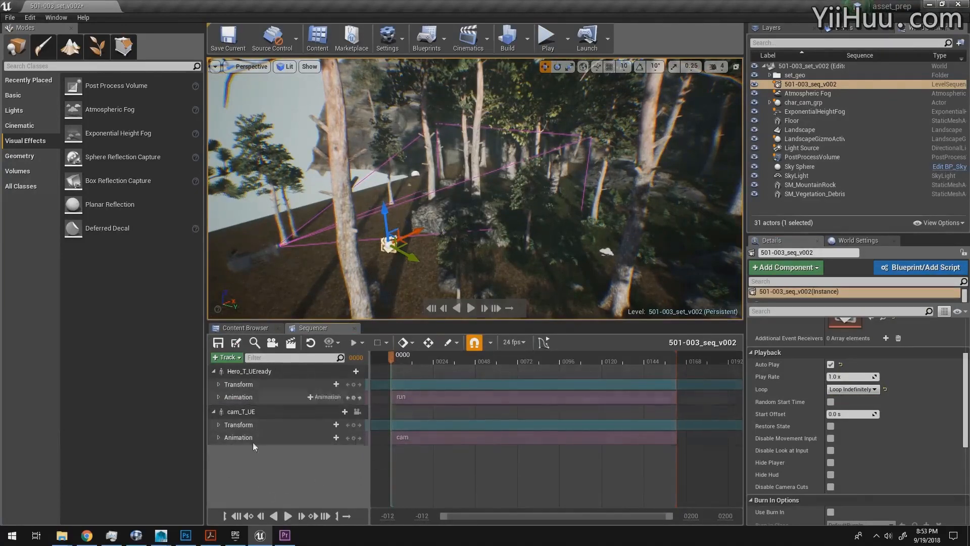
{"action": "left_click", "coordinate": [232, 360]}
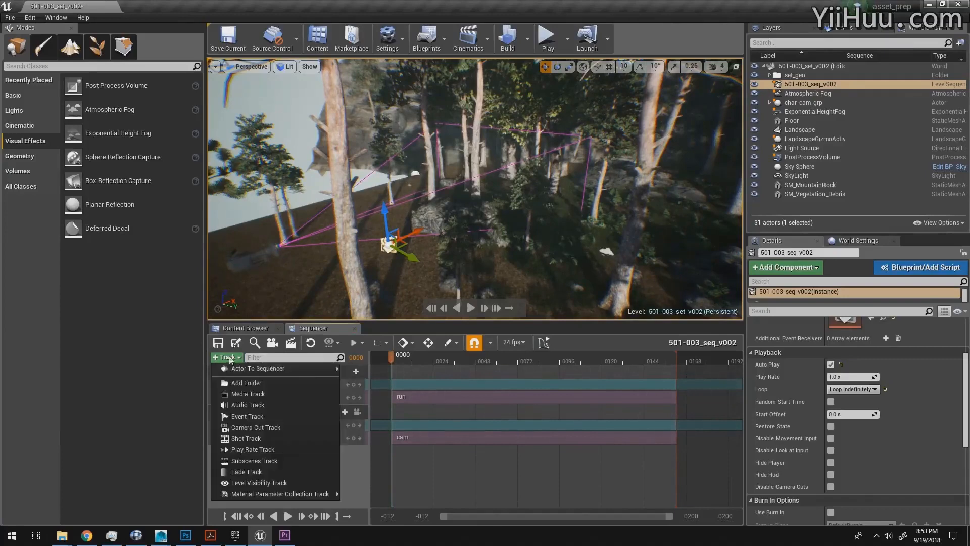
{"action": "left_click", "coordinate": [281, 429]}
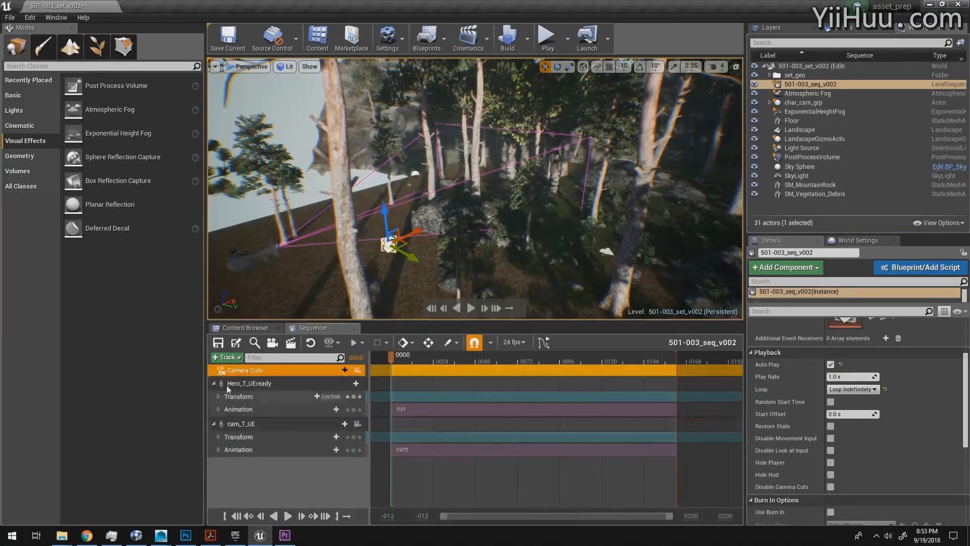
Step: Bind CineCameraActor1 to the Camera Cuts track as a new binding and scrub the timeline to frame 16
{"action": "left_click", "coordinate": [337, 371]}
{"action": "mouse_move", "coordinate": [354, 380]}
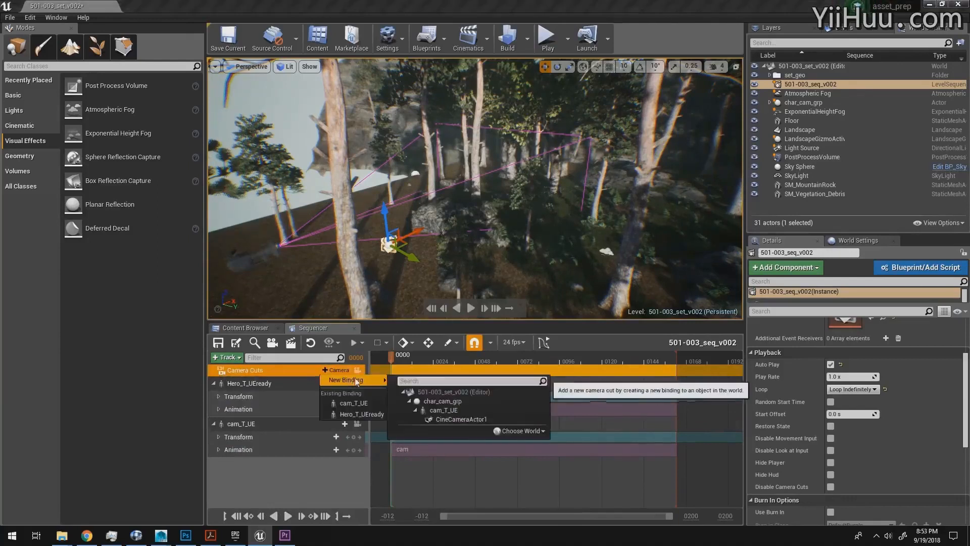
{"action": "left_click", "coordinate": [478, 419]}
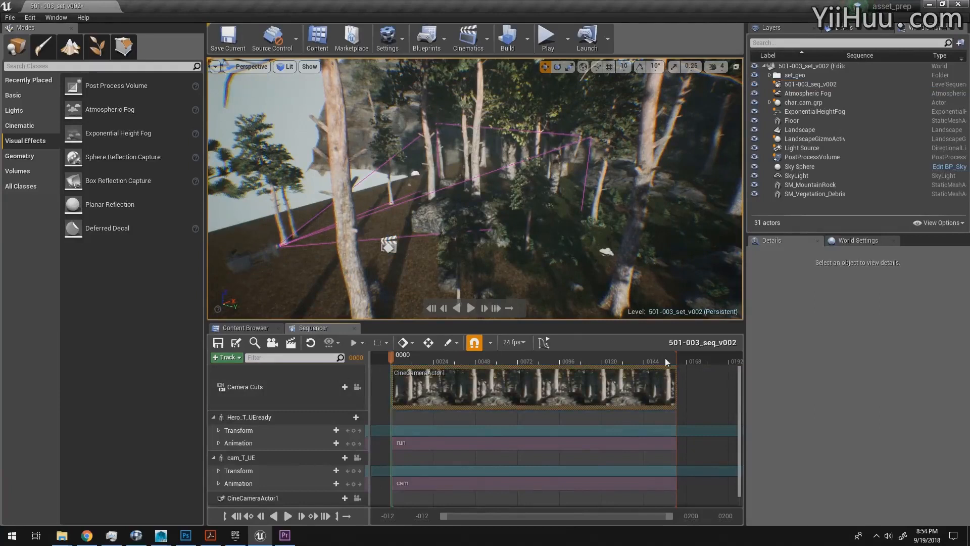
{"action": "left_click_drag", "start_coordinate": [652, 362], "coordinate": [420, 375]}
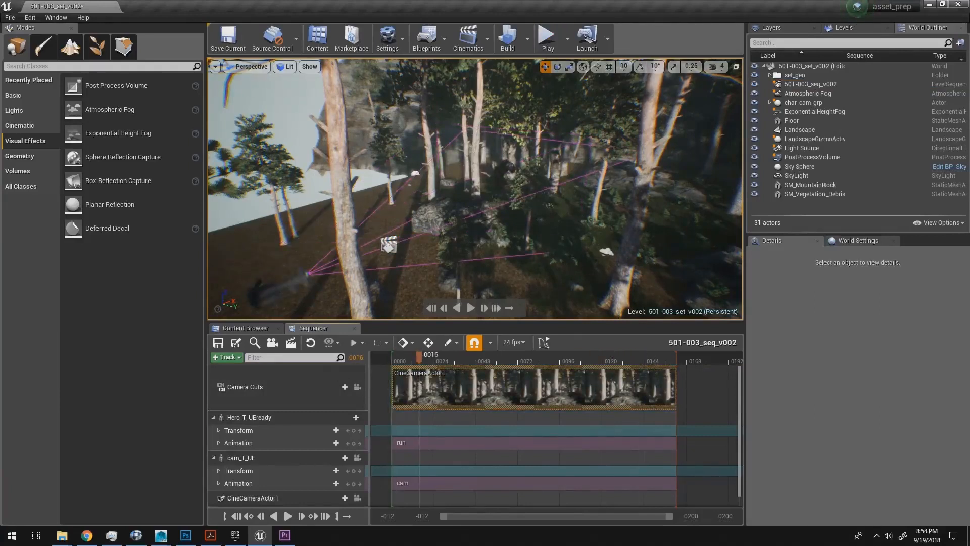
Step: Select the placed sequence actor, play the level to preview the sequence through its camera, stop the playback and save the level
{"action": "left_click", "coordinate": [388, 244]}
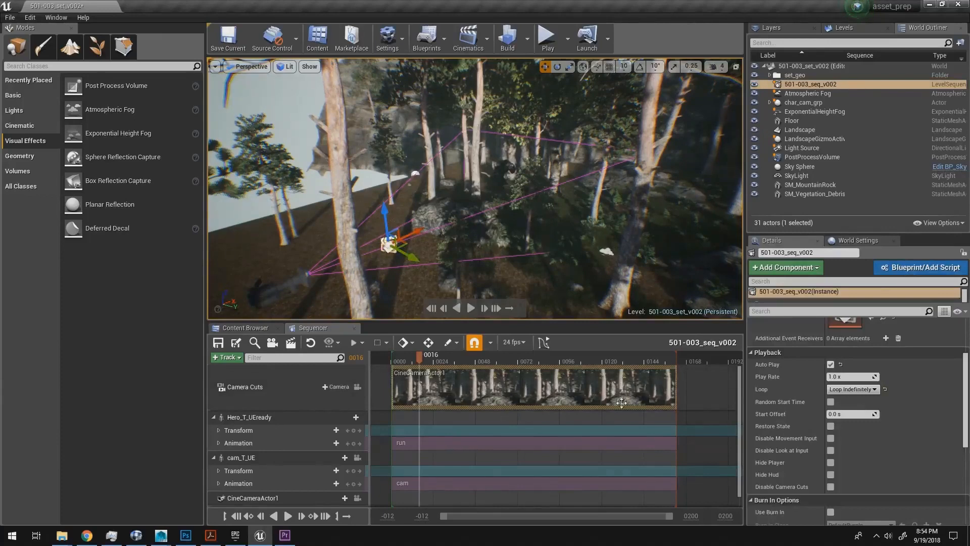
{"action": "left_click", "coordinate": [547, 36]}
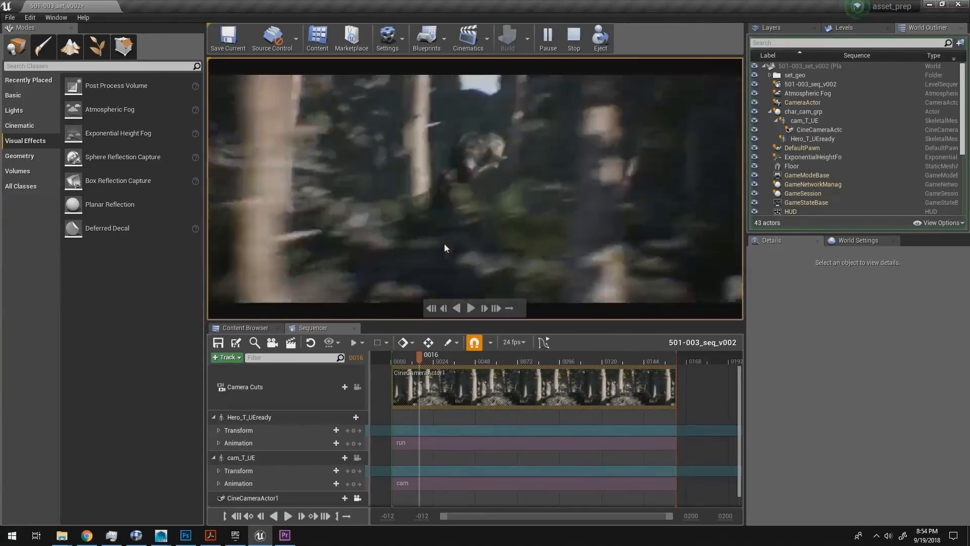
{"action": "left_click", "coordinate": [571, 41]}
{"action": "key", "text": "ctrl+s"}
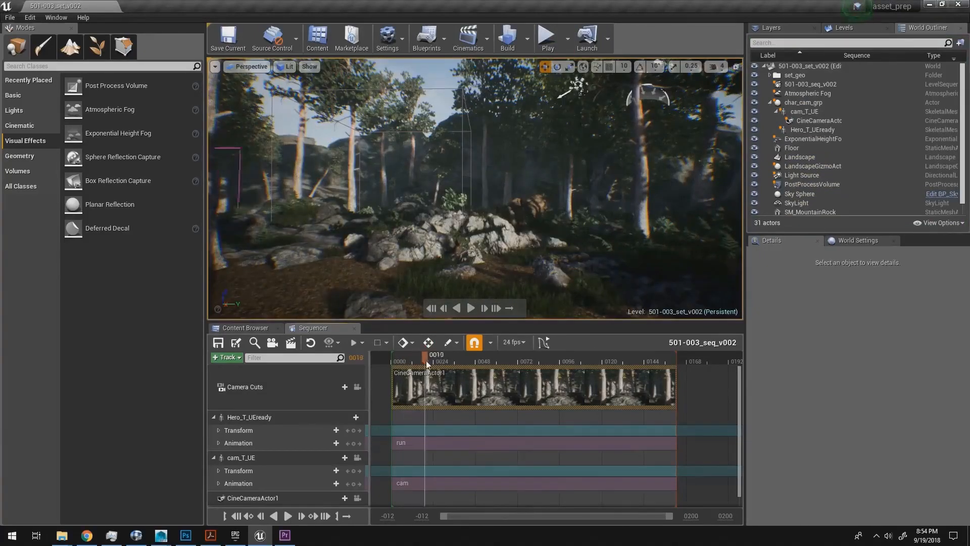
Step: Switch the viewport to look through CineCameraActor1 and scrub the shot to frame 73
{"action": "left_click_drag", "start_coordinate": [426, 360], "coordinate": [429, 360]}
{"action": "left_click", "coordinate": [252, 69]}
{"action": "left_click", "coordinate": [282, 183]}
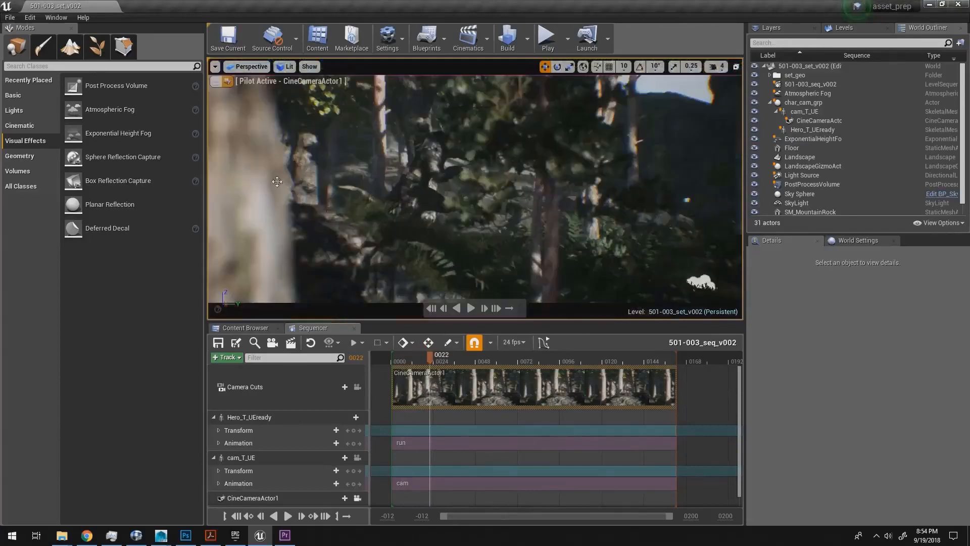
{"action": "left_click_drag", "start_coordinate": [429, 360], "coordinate": [520, 364]}
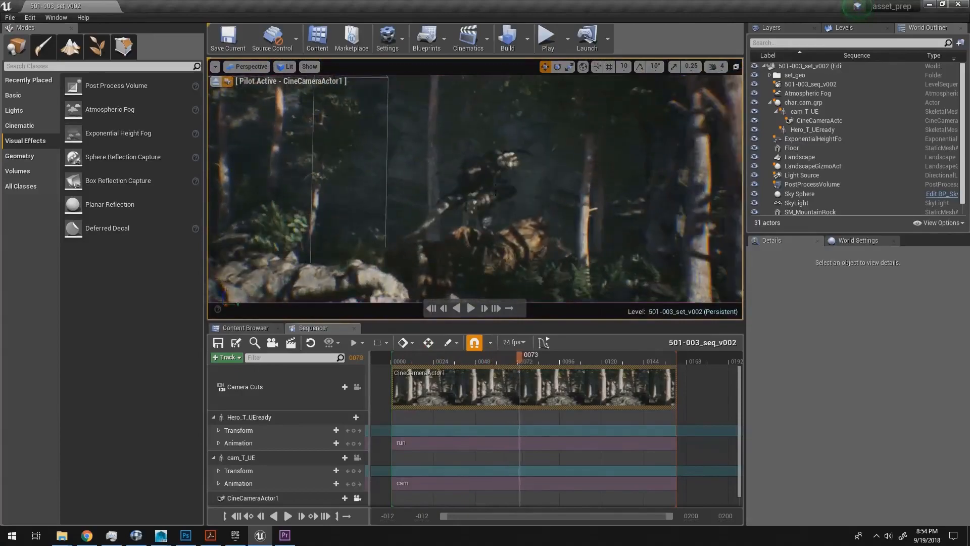
Step: Check the part_002_v001 reference clip in RV, return to Unreal Editor and move the playhead to the matching pose at frame 69
{"action": "key", "text": "alt+Tab"}
{"action": "left_click_drag", "start_coordinate": [602, 289], "coordinate": [536, 275]}
{"action": "key", "text": "alt+Tab"}
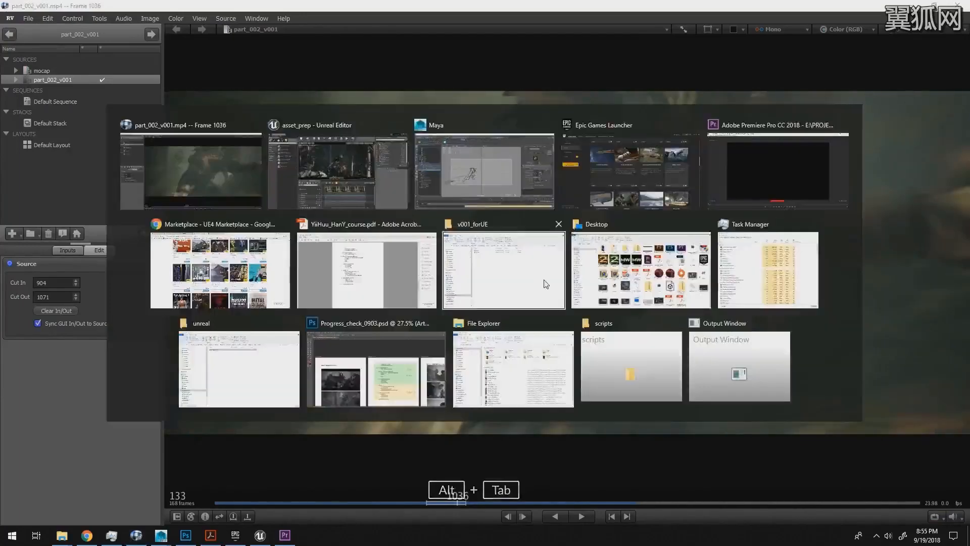
{"action": "mouse_move", "coordinate": [514, 360]}
{"action": "left_mouse_down"}
{"action": "mouse_move", "coordinate": [437, 359]}
{"action": "mouse_move", "coordinate": [512, 357]}
{"action": "left_mouse_up"}
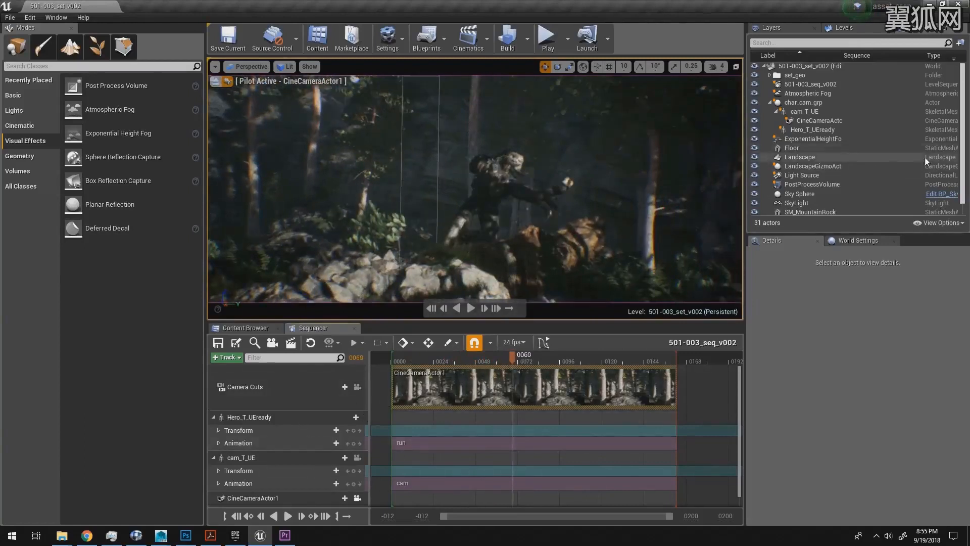
Step: Select CineCameraActor1, preview a longer focal length in playback and set its Current Focal Length to about 48.27
{"action": "left_click_drag", "start_coordinate": [962, 158], "coordinate": [966, 176]}
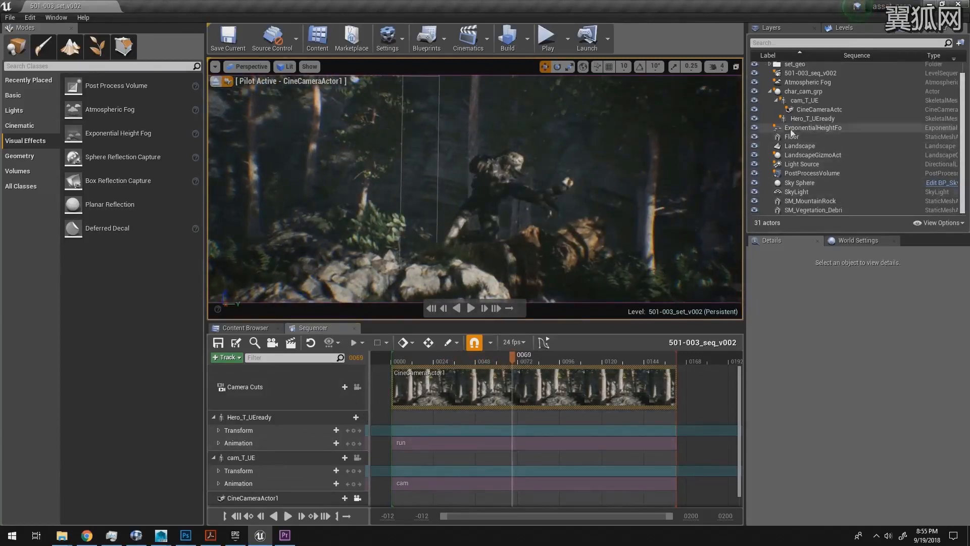
{"action": "left_click", "coordinate": [814, 109]}
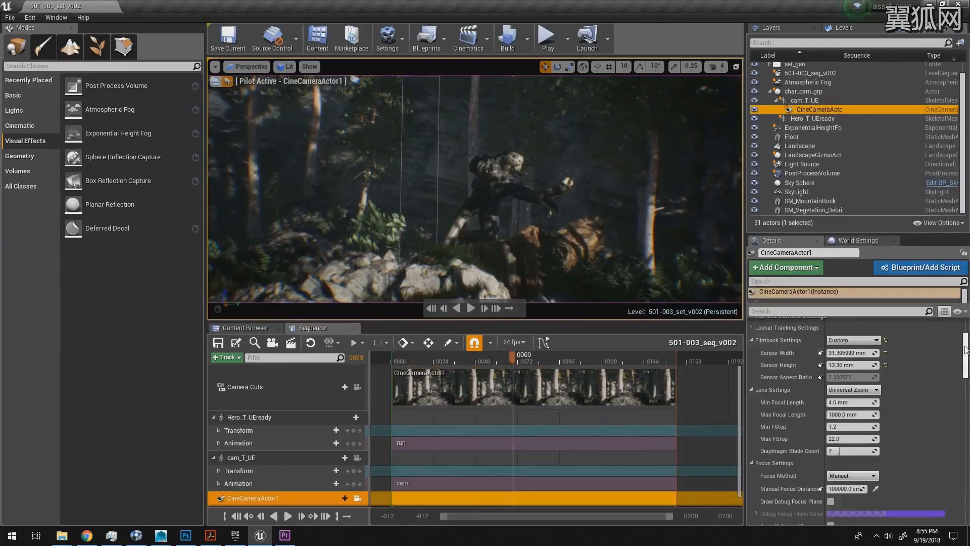
{"action": "left_click_drag", "start_coordinate": [966, 350], "coordinate": [966, 382]}
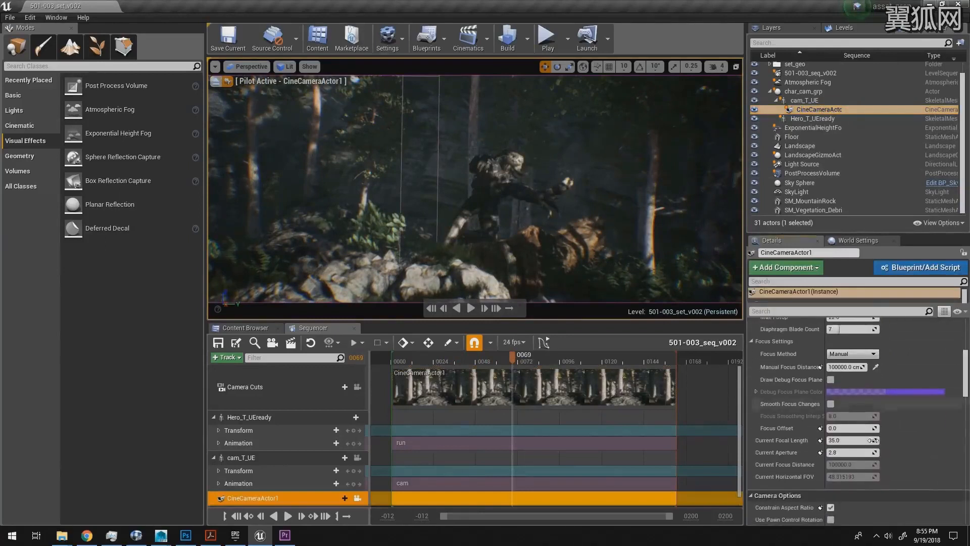
{"action": "left_click_drag", "start_coordinate": [837, 441], "coordinate": [839, 441]}
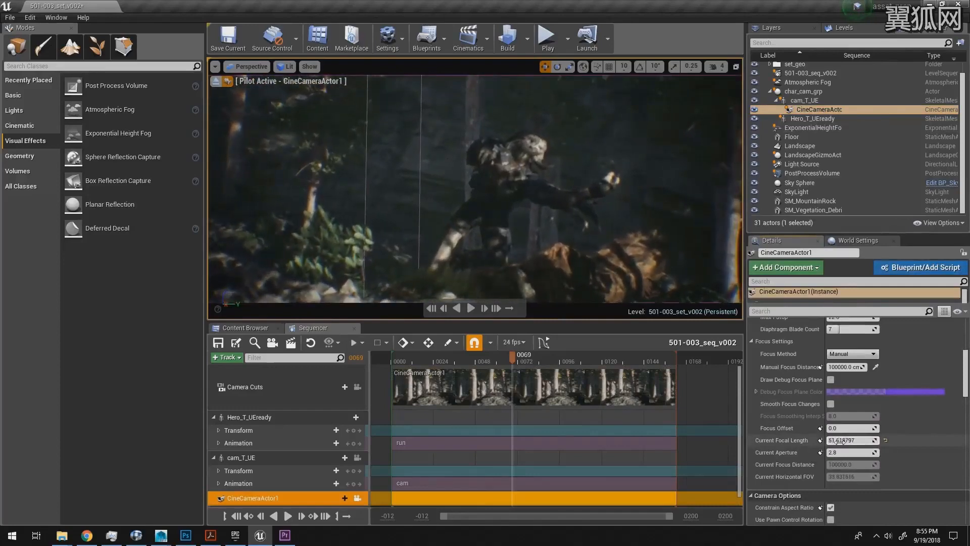
{"action": "left_click", "coordinate": [426, 359]}
{"action": "key", "text": "space"}
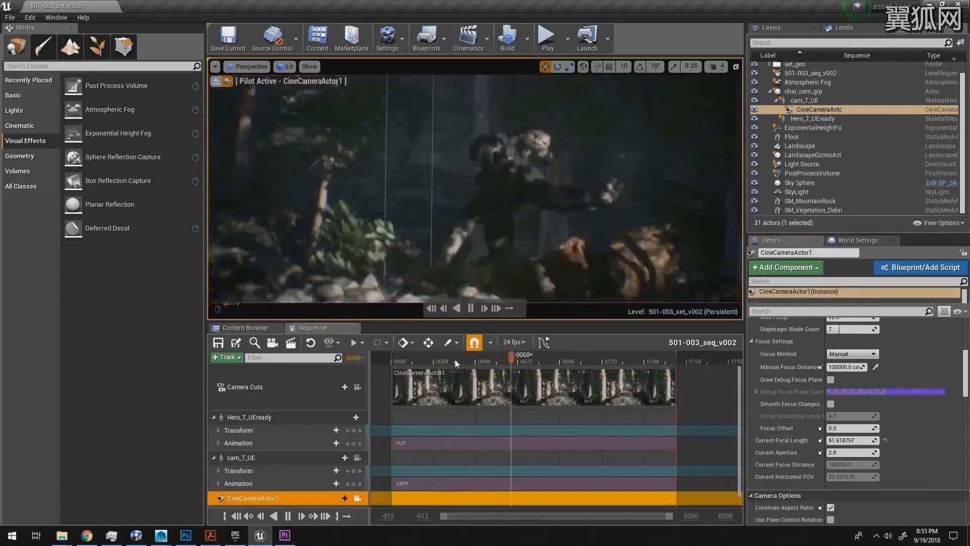
{"action": "key", "text": "space"}
{"action": "left_click_drag", "start_coordinate": [849, 440], "coordinate": [811, 433]}
Step: At frame 55, set the camera's Manual Focus Distance to about 1297 cm and its Current Aperture to 1.2
{"action": "left_click_drag", "start_coordinate": [456, 356], "coordinate": [488, 356]}
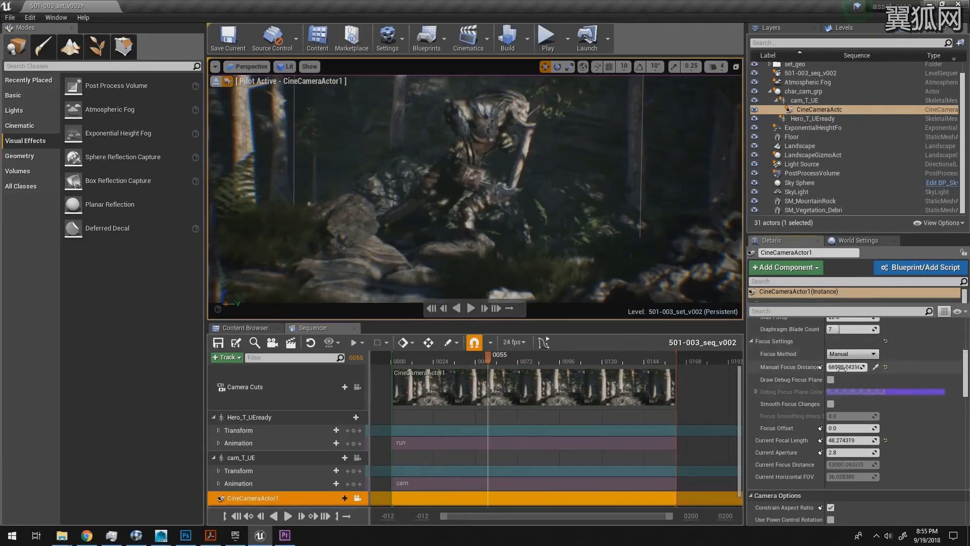
{"action": "left_click_drag", "start_coordinate": [841, 367], "coordinate": [841, 367]}
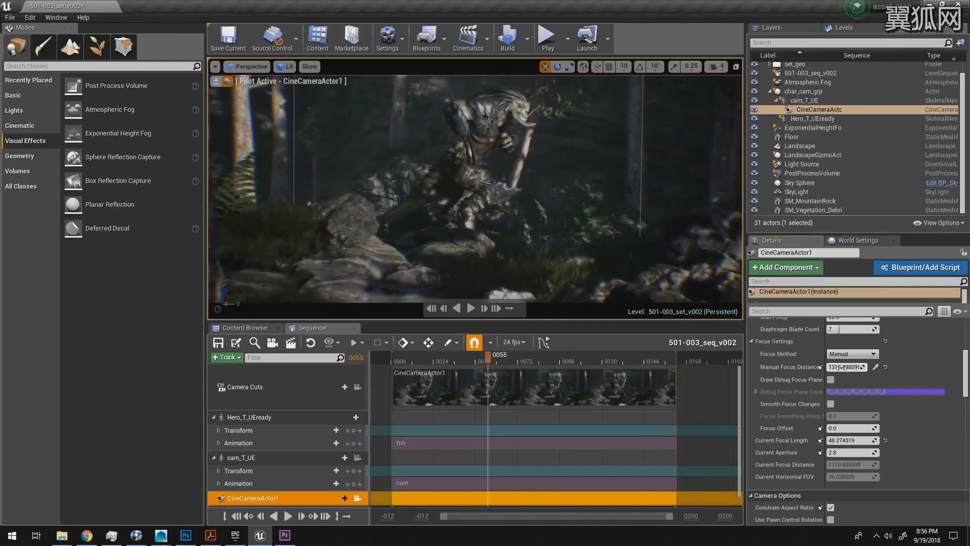
{"action": "left_click_drag", "start_coordinate": [841, 368], "coordinate": [839, 368]}
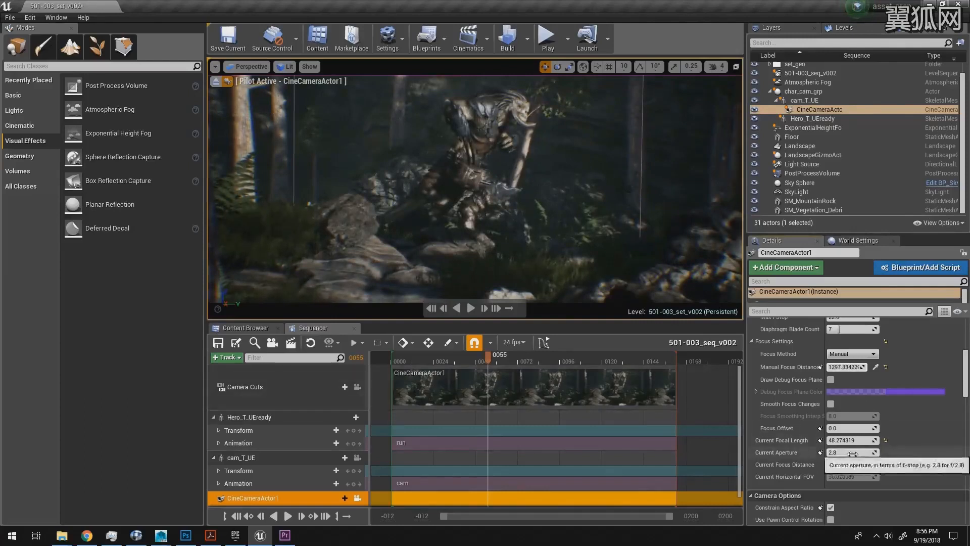
{"action": "left_click_drag", "start_coordinate": [848, 453], "coordinate": [849, 454]}
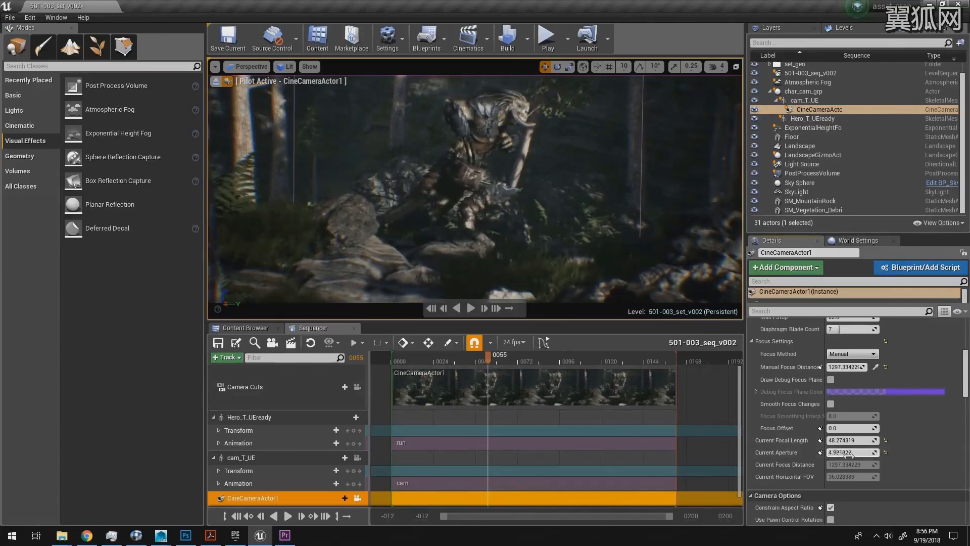
{"action": "left_click_drag", "start_coordinate": [848, 453], "coordinate": [845, 452]}
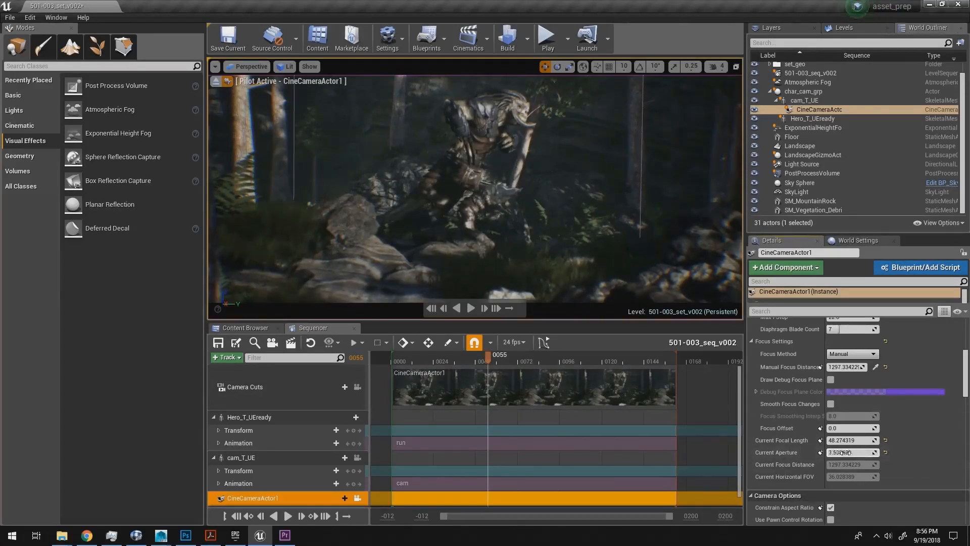
Step: Collapse the Hero_T_UEready and cam_T_UE tracks and scrub through the shot to frame 65
{"action": "mouse_move", "coordinate": [486, 360]}
{"action": "left_mouse_down"}
{"action": "mouse_move", "coordinate": [429, 360]}
{"action": "mouse_move", "coordinate": [512, 359]}
{"action": "mouse_move", "coordinate": [498, 357]}
{"action": "left_mouse_up"}
{"action": "left_click", "coordinate": [213, 457]}
{"action": "left_click", "coordinate": [214, 417]}
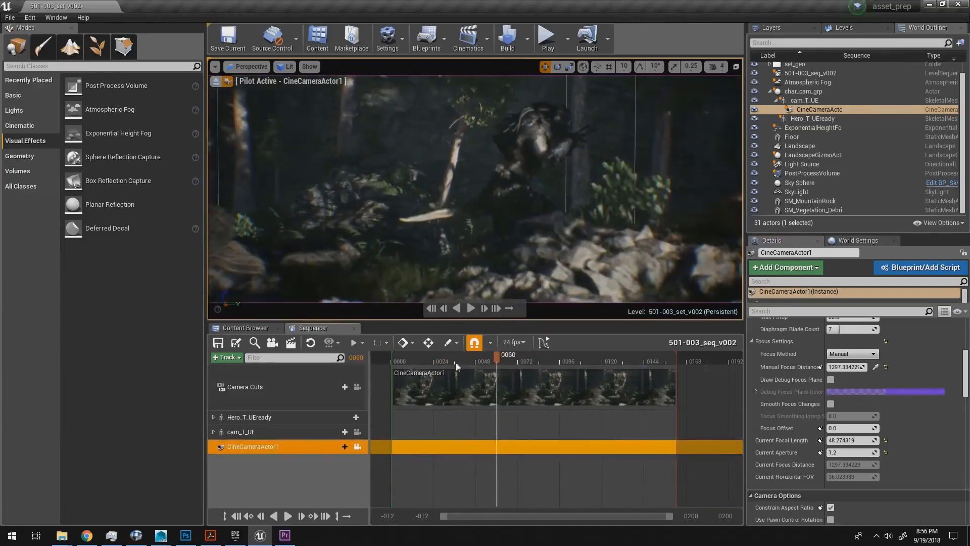
{"action": "left_click", "coordinate": [403, 361]}
{"action": "left_click_drag", "start_coordinate": [402, 360], "coordinate": [506, 355]}
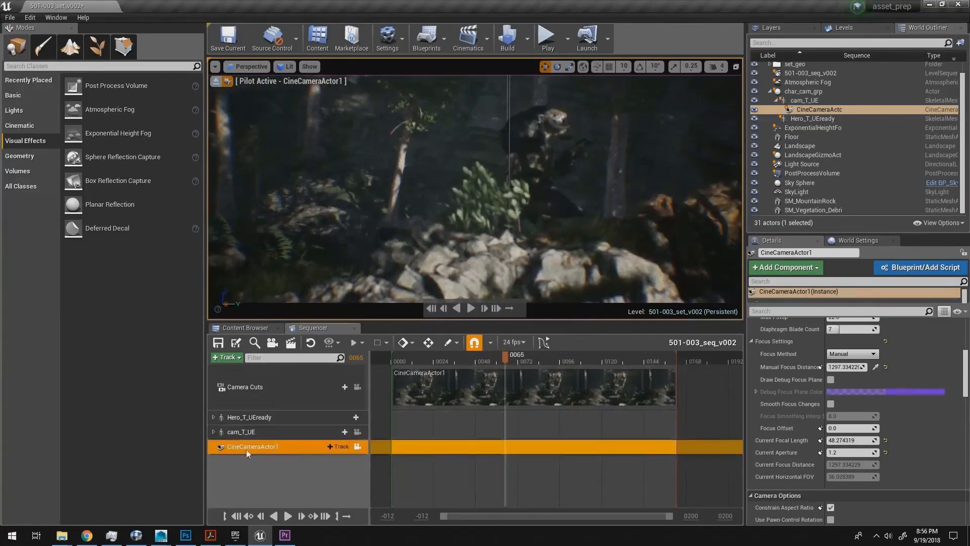
{"action": "mouse_move", "coordinate": [492, 359]}
{"action": "left_mouse_down"}
{"action": "mouse_move", "coordinate": [480, 359]}
{"action": "mouse_move", "coordinate": [508, 357]}
{"action": "left_mouse_up"}
Step: Add the CameraComponent to CineCameraActor1 in the sequence and give it a Current Focal Length track keyed at frame 65
{"action": "left_click", "coordinate": [339, 447]}
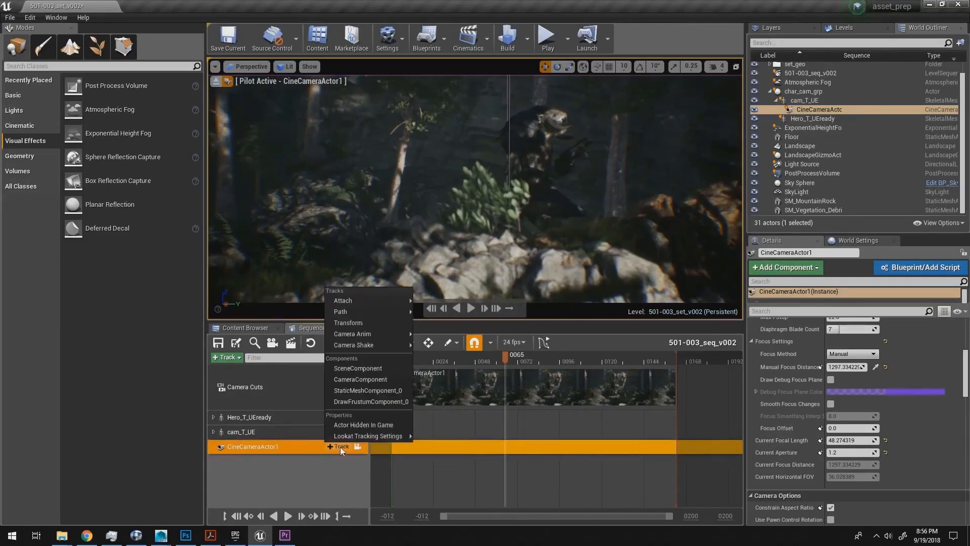
{"action": "left_click", "coordinate": [350, 379]}
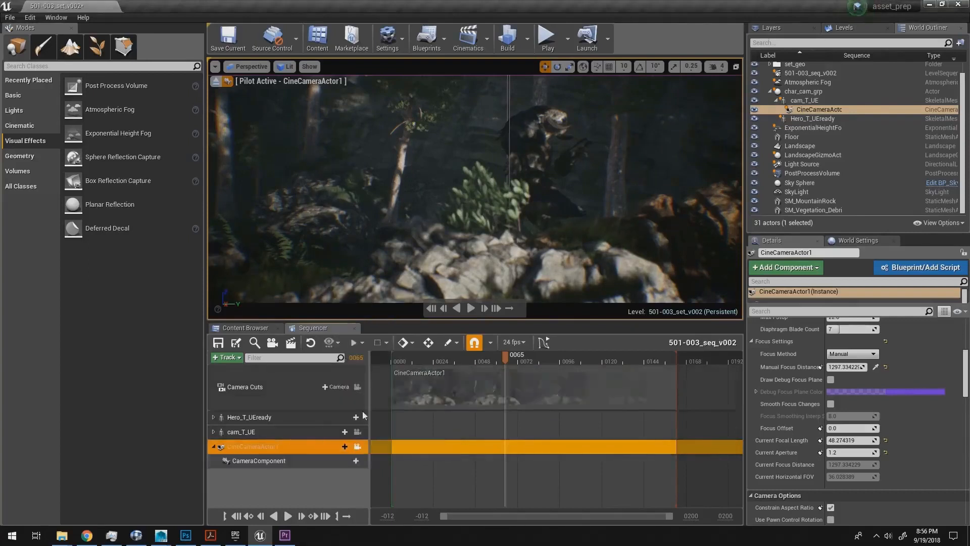
{"action": "left_click", "coordinate": [351, 461]}
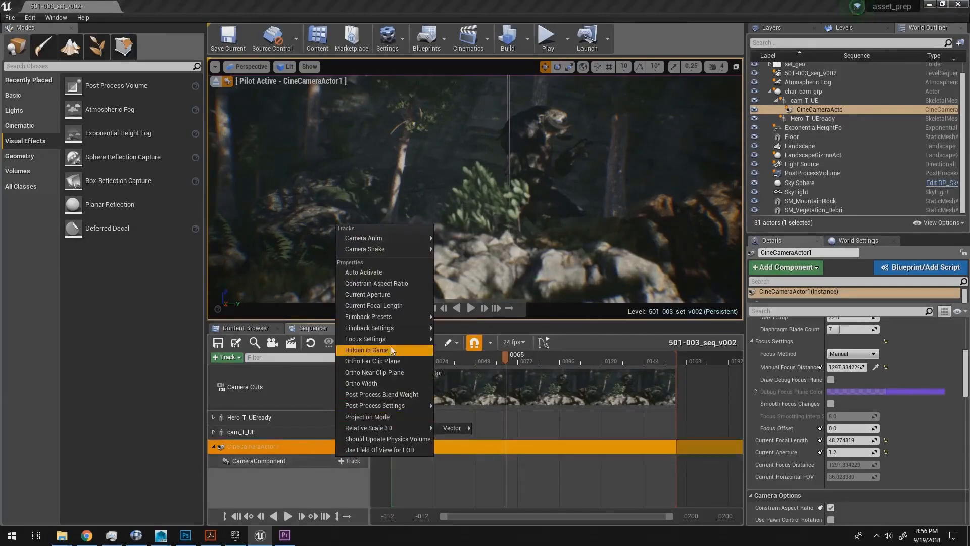
{"action": "mouse_move", "coordinate": [381, 320]}
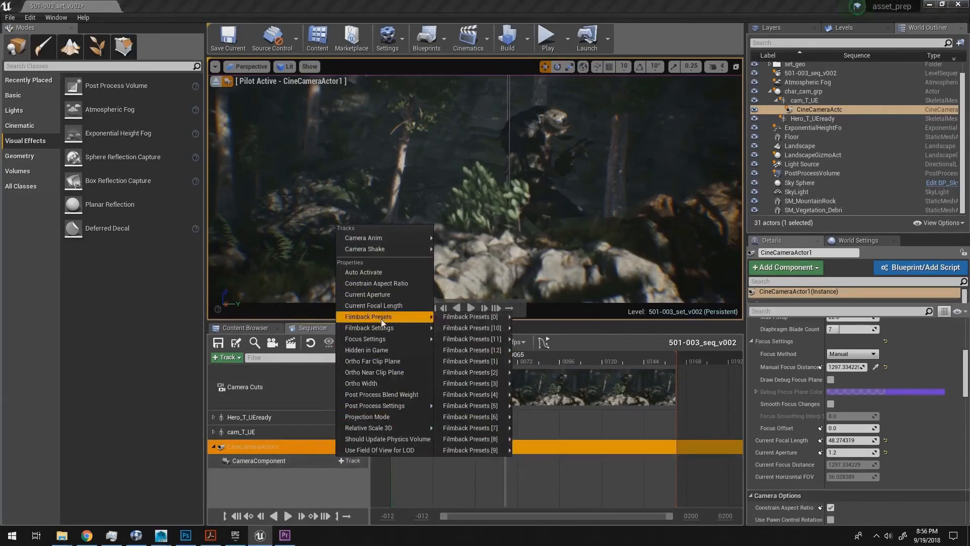
{"action": "mouse_move", "coordinate": [379, 345]}
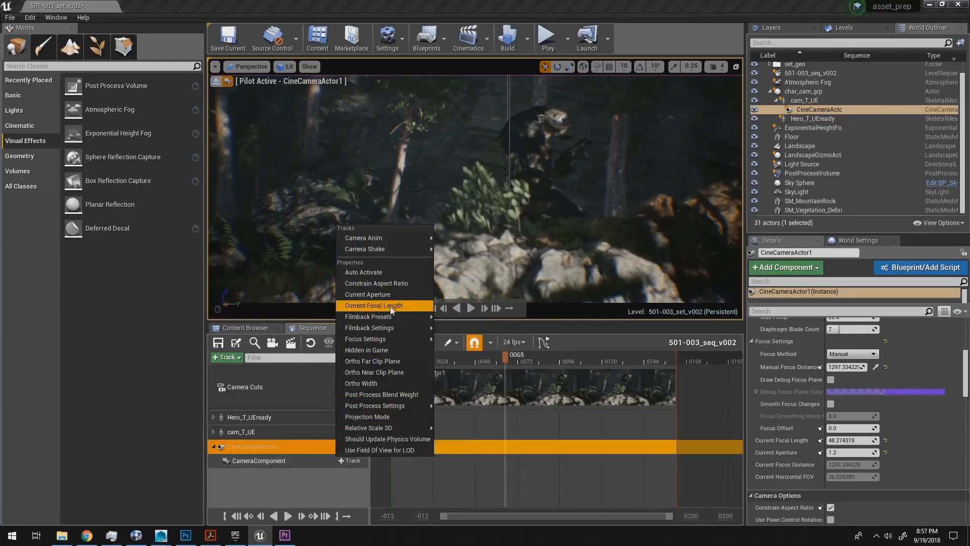
{"action": "left_click", "coordinate": [373, 306]}
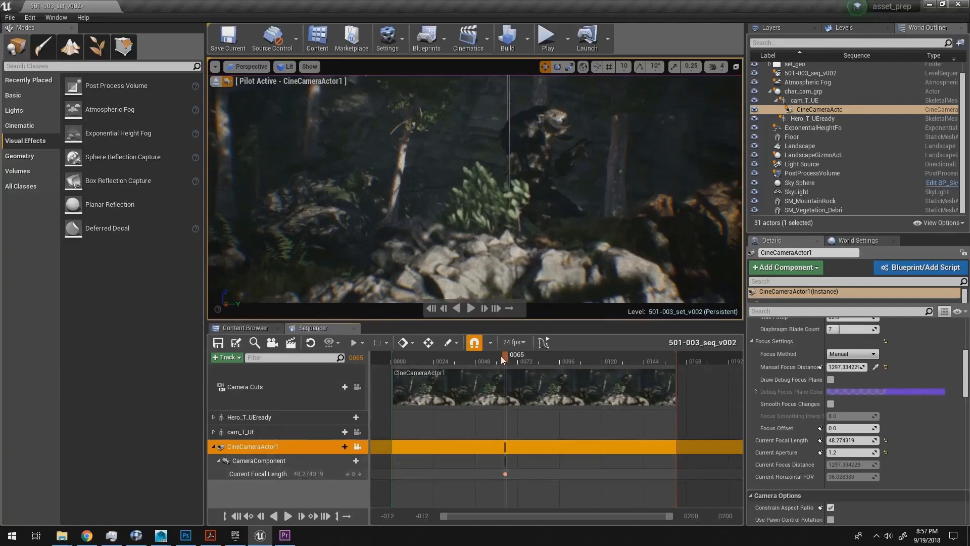
Step: Key the focal length at about 113.76 on frame 66 and hold it with another key on frame 85
{"action": "key", "text": "Right"}
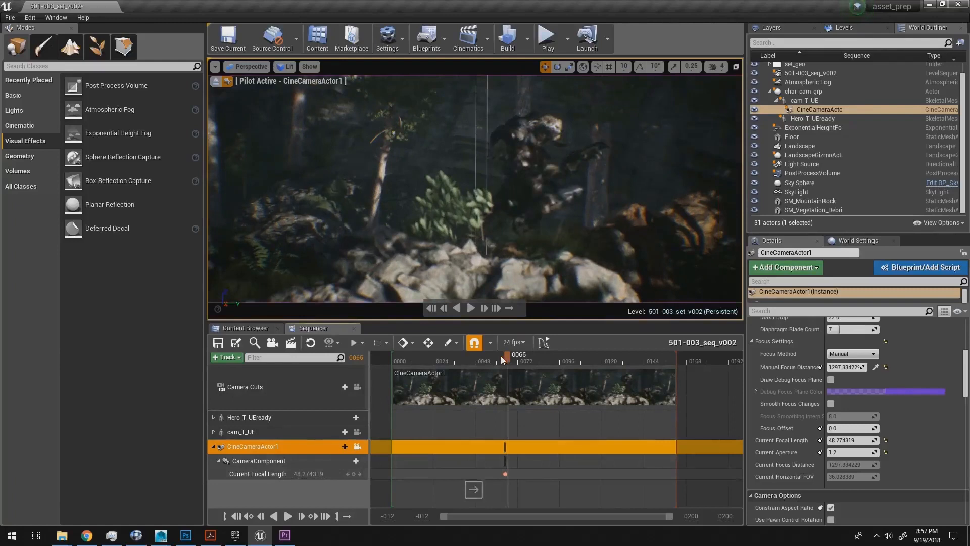
{"action": "left_click_drag", "start_coordinate": [302, 473], "coordinate": [307, 473]}
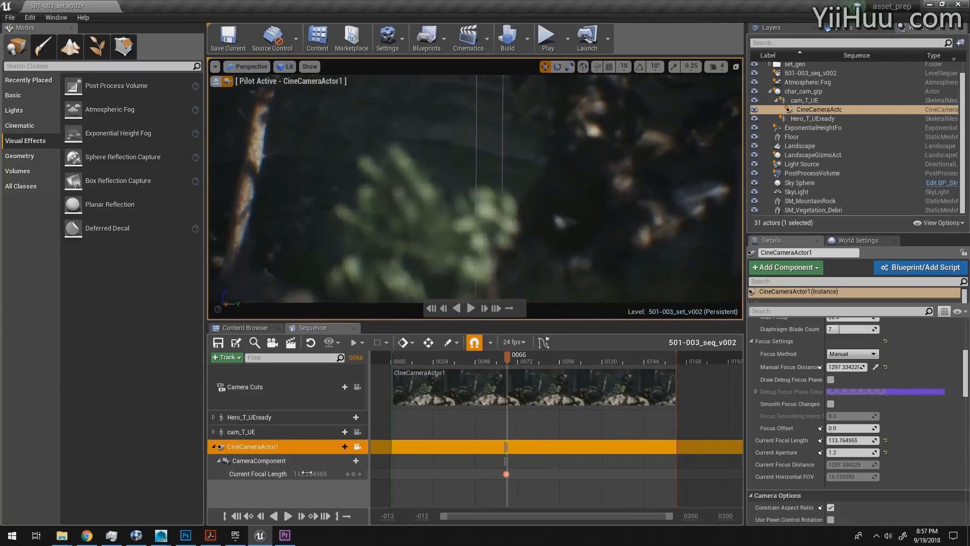
{"action": "left_click_drag", "start_coordinate": [511, 359], "coordinate": [544, 357]}
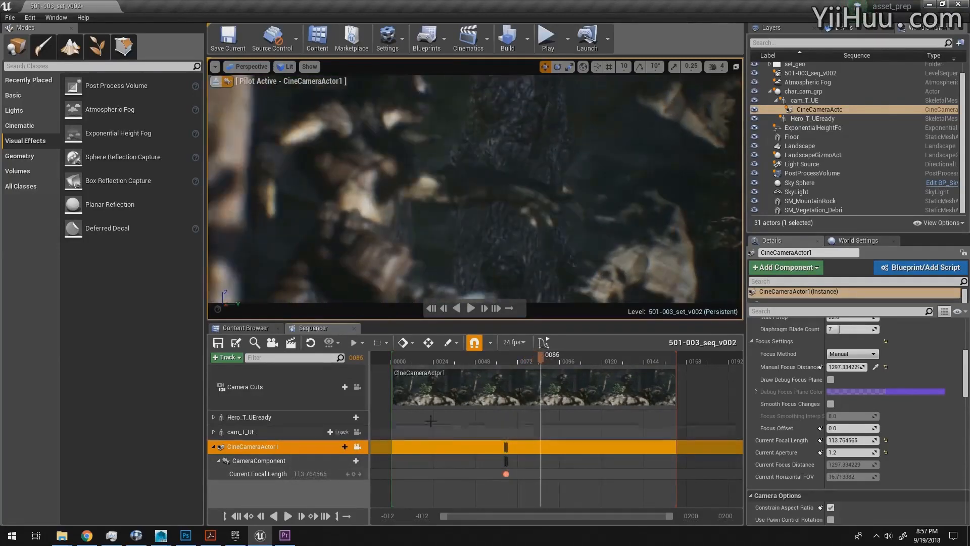
{"action": "left_click", "coordinate": [354, 474]}
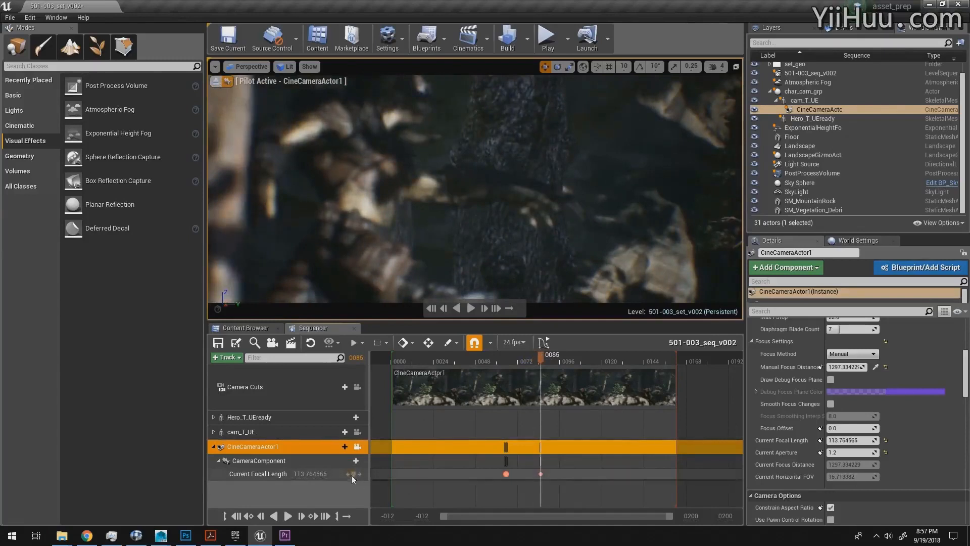
Step: Move to frame 86 and key the Current Focal Length at 48
{"action": "left_click", "coordinate": [538, 359]}
{"action": "key", "text": "Right"}
{"action": "key", "text": "Right"}
{"action": "key", "text": "Right"}
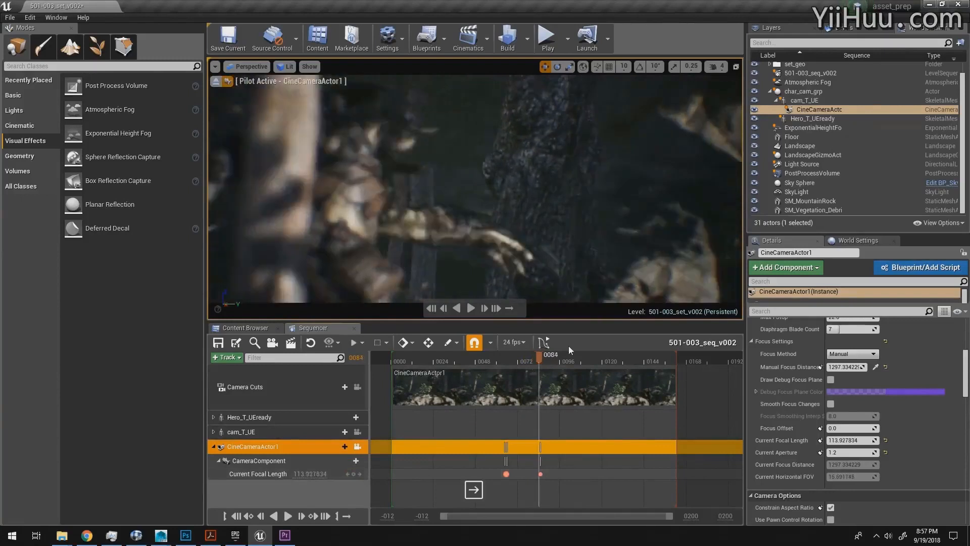
{"action": "left_click", "coordinate": [321, 474]}
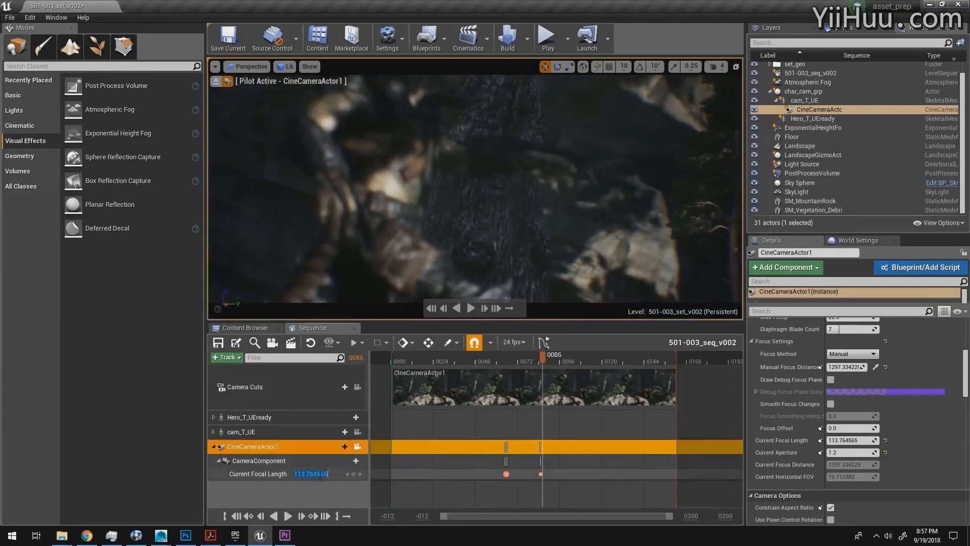
{"action": "type", "text": "48"}
{"action": "key", "text": "Return"}
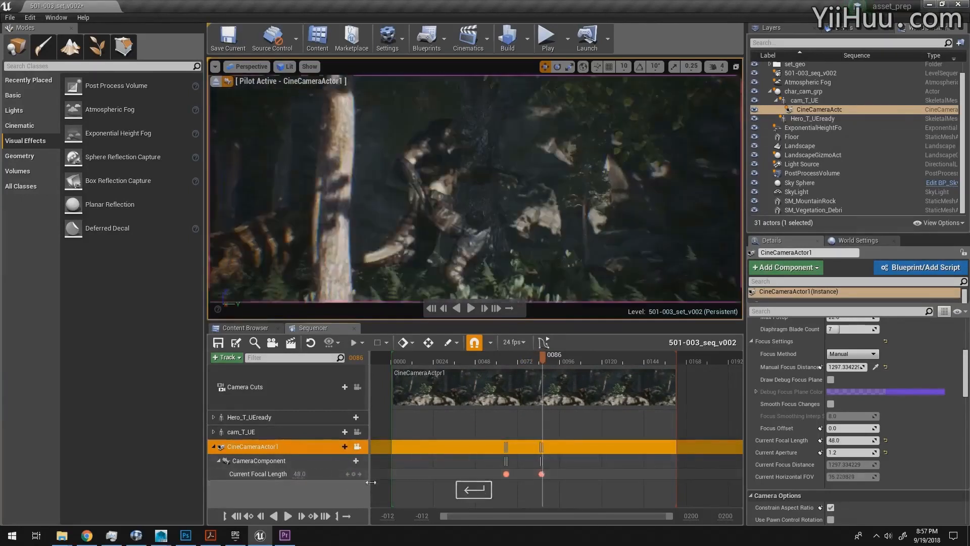
Step: Play back and scrub the punch-in, and retime its Current Focal Length keys to frames 68–69 and 84–85
{"action": "key", "text": "space"}
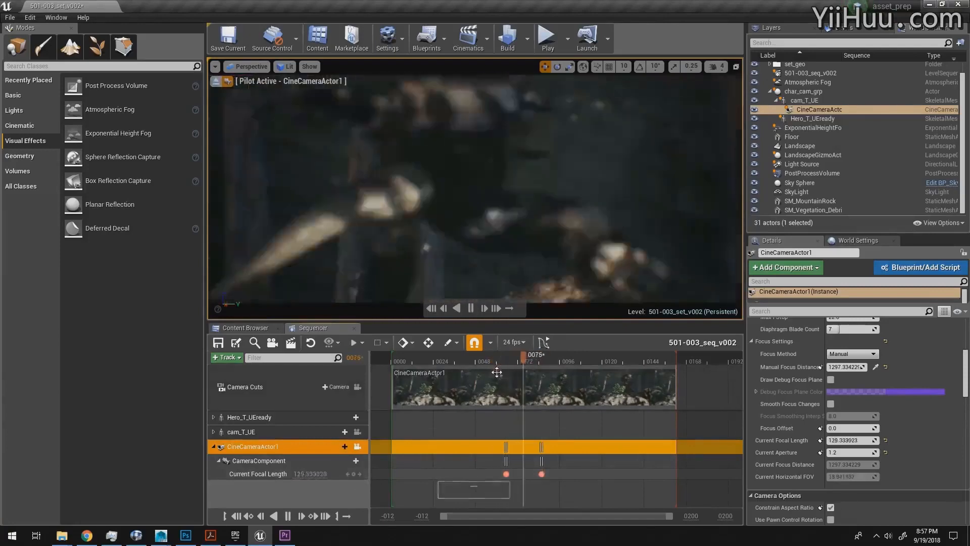
{"action": "key", "text": "space"}
{"action": "left_click_drag", "start_coordinate": [500, 359], "coordinate": [513, 355]}
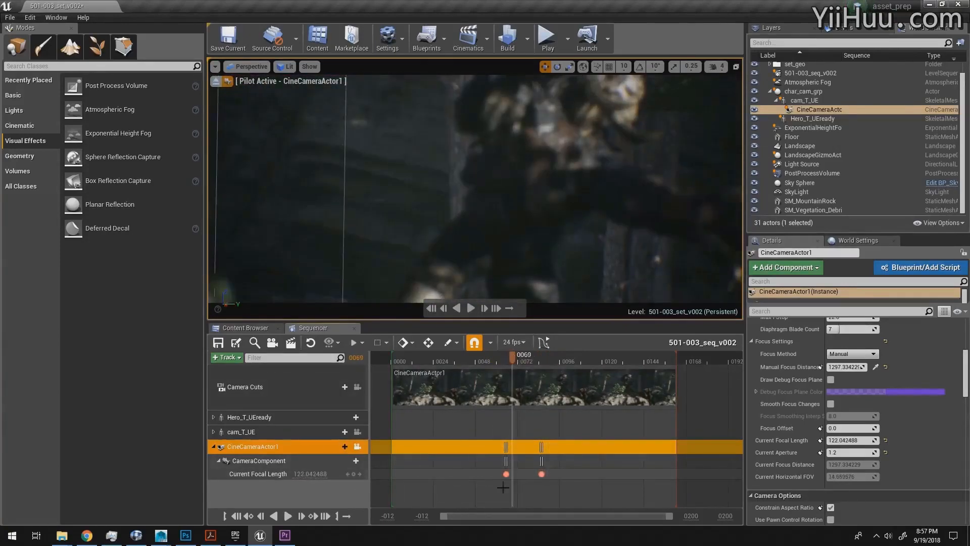
{"action": "left_click_drag", "start_coordinate": [497, 486], "coordinate": [532, 477]}
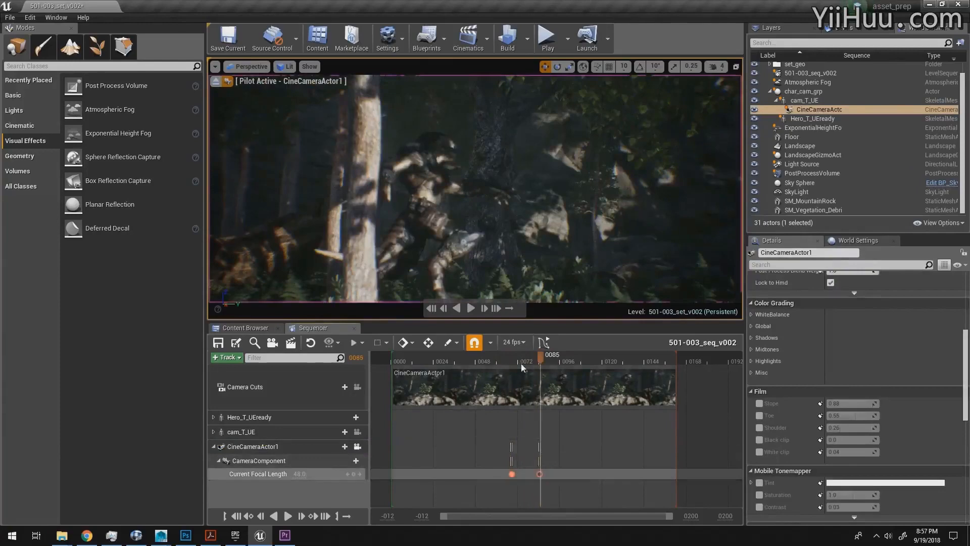
Step: Review the end of the punch-in around frame 84 and shift the closing pair of focal-length keys to frames 82 and 83
{"action": "key", "text": "space"}
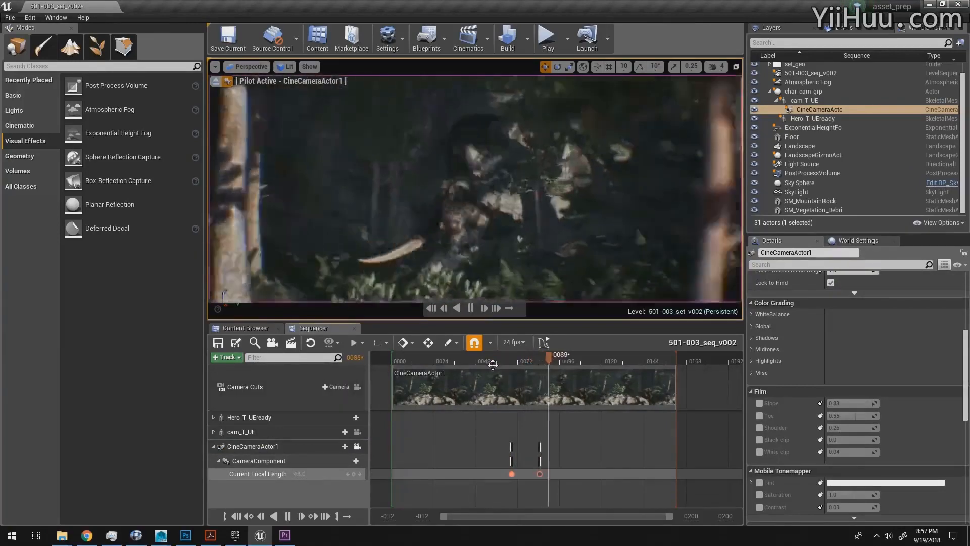
{"action": "left_click", "coordinate": [521, 357]}
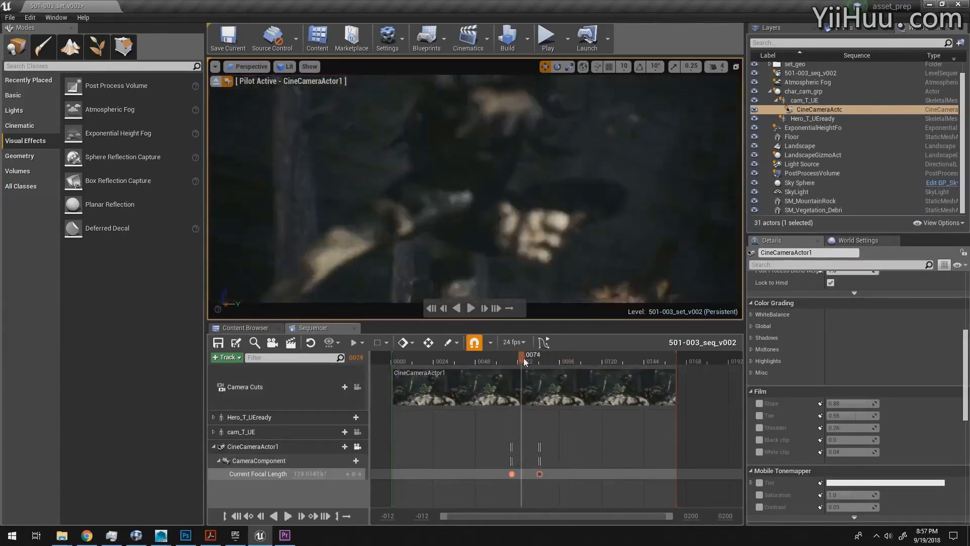
{"action": "left_click_drag", "start_coordinate": [523, 358], "coordinate": [539, 367]}
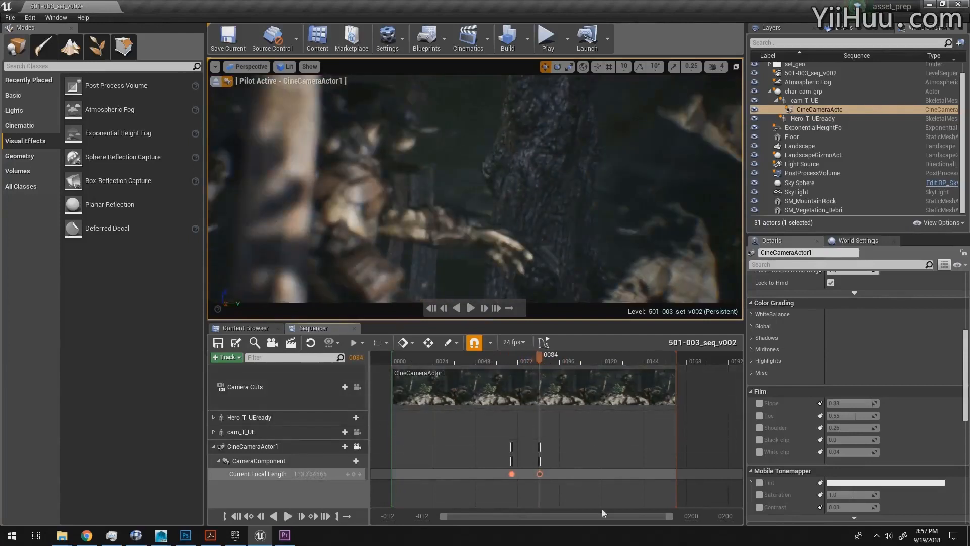
{"action": "left_click_drag", "start_coordinate": [667, 517], "coordinate": [548, 516]}
{"action": "left_click_drag", "start_coordinate": [592, 474], "coordinate": [571, 476]}
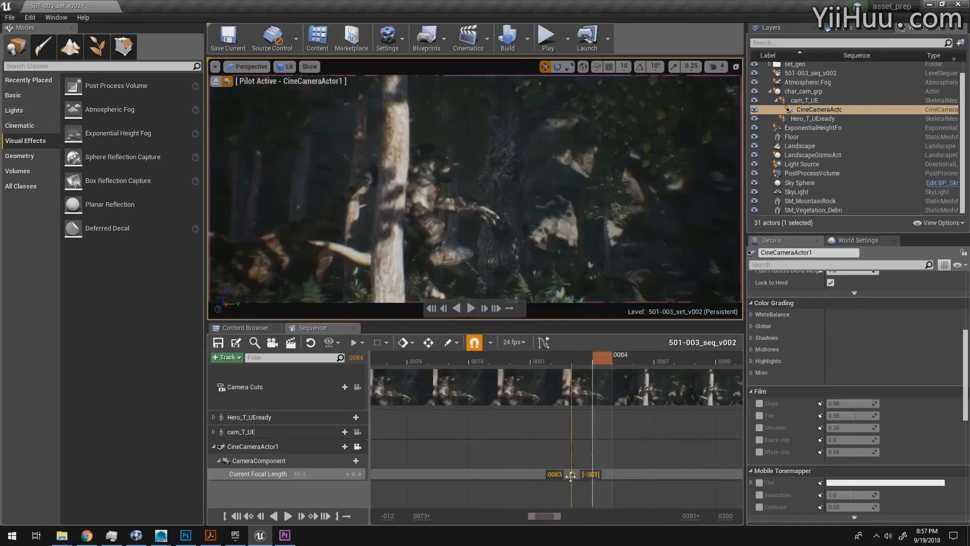
Step: Play back the retimed punch-in over the full shot and scrub around its start to frame 68
{"action": "left_click_drag", "start_coordinate": [535, 519], "coordinate": [436, 511]}
{"action": "left_click", "coordinate": [478, 363]}
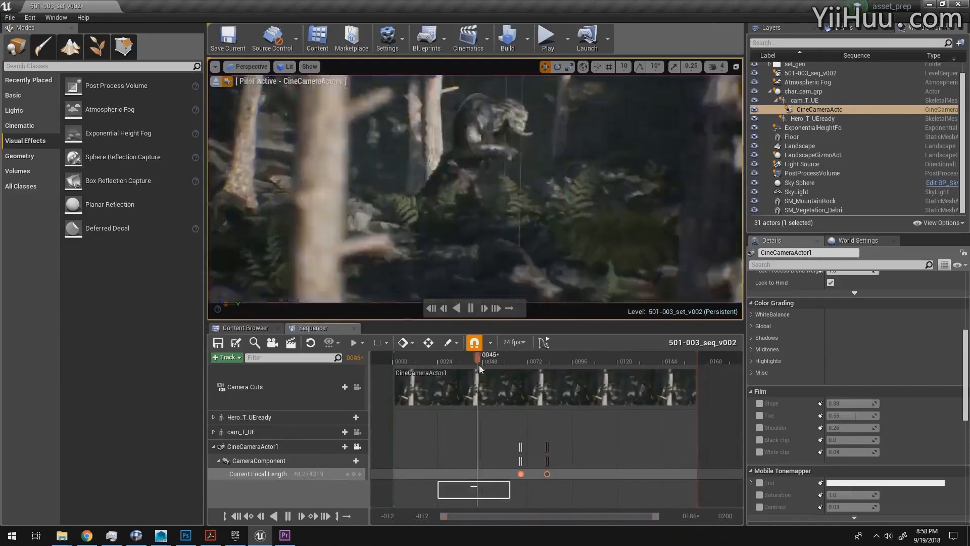
{"action": "key", "text": "space"}
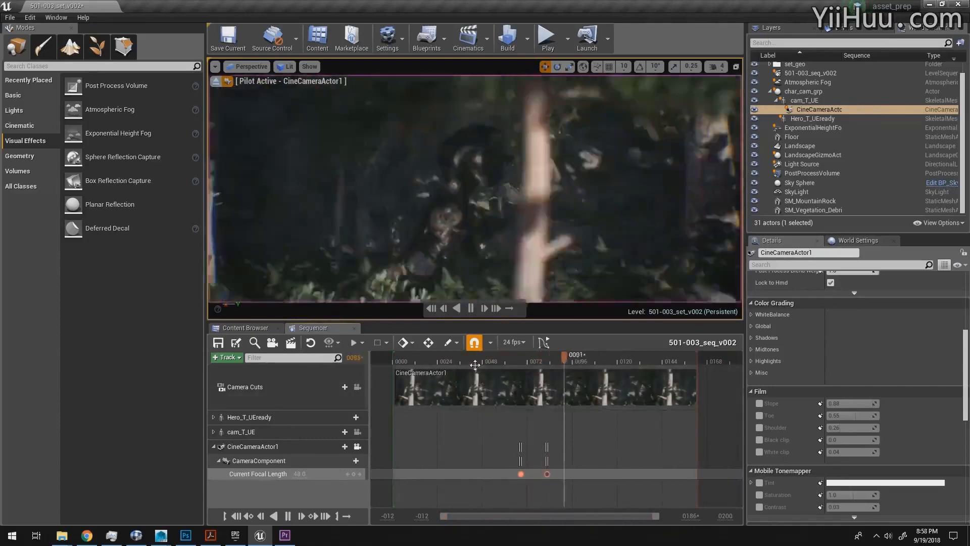
{"action": "left_click", "coordinate": [513, 361]}
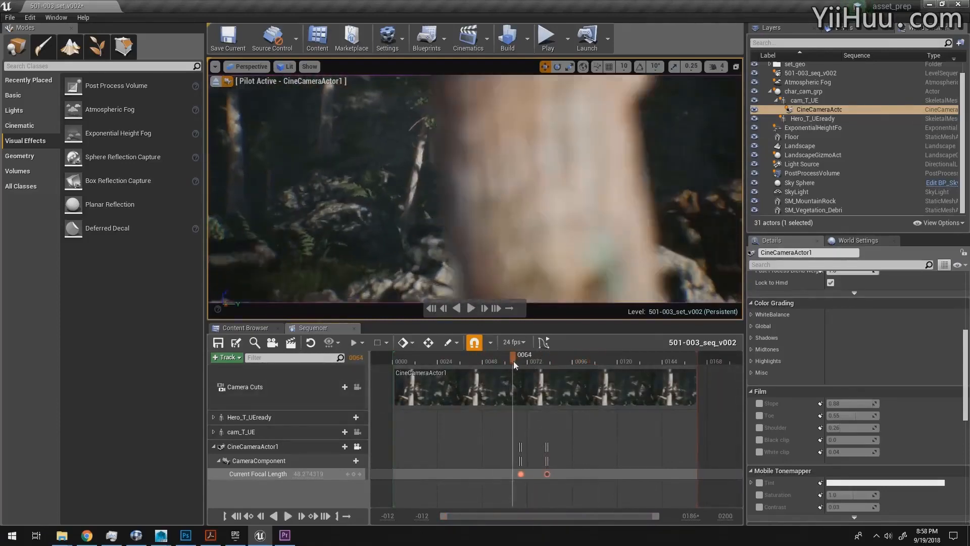
{"action": "left_click_drag", "start_coordinate": [514, 361], "coordinate": [522, 361]}
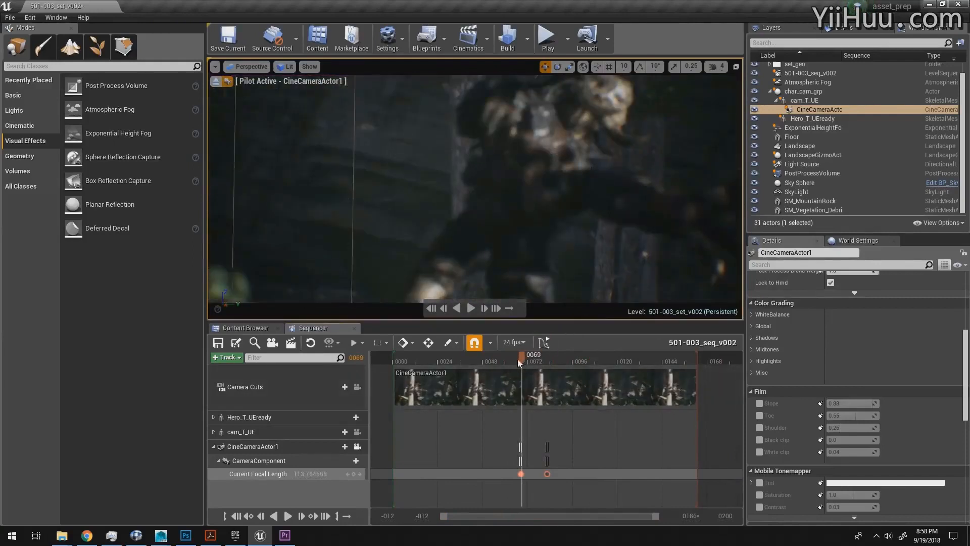
{"action": "left_click_drag", "start_coordinate": [517, 359], "coordinate": [520, 359]}
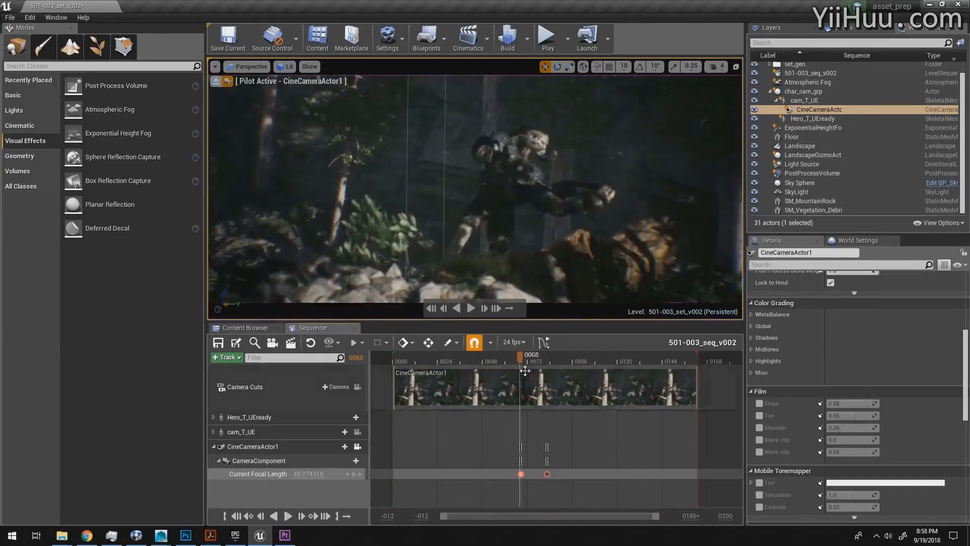
Step: Add a Manual Focus Distance track to the CameraComponent and key it at about 871.29 on frame 68
{"action": "left_click_drag", "start_coordinate": [655, 516], "coordinate": [550, 520]}
{"action": "left_click", "coordinate": [344, 460]}
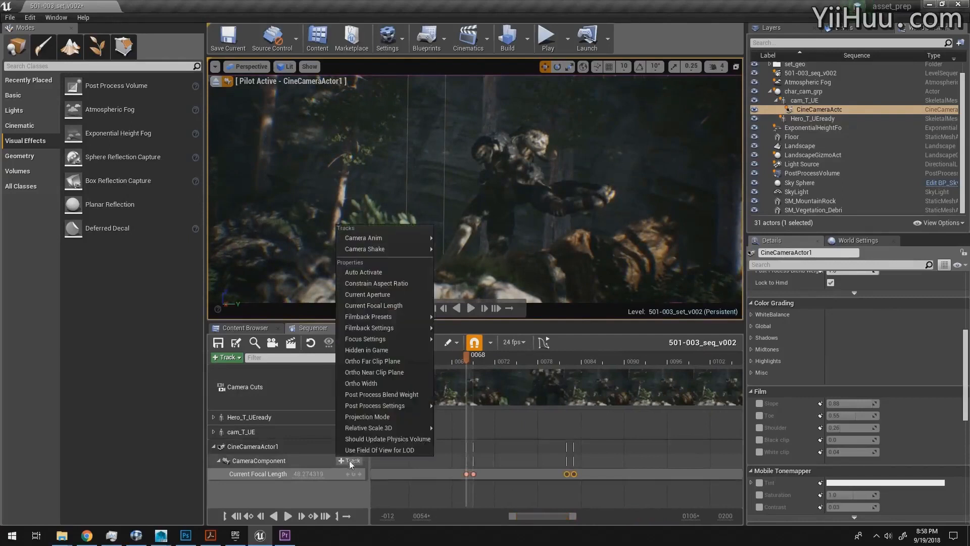
{"action": "mouse_move", "coordinate": [383, 340]}
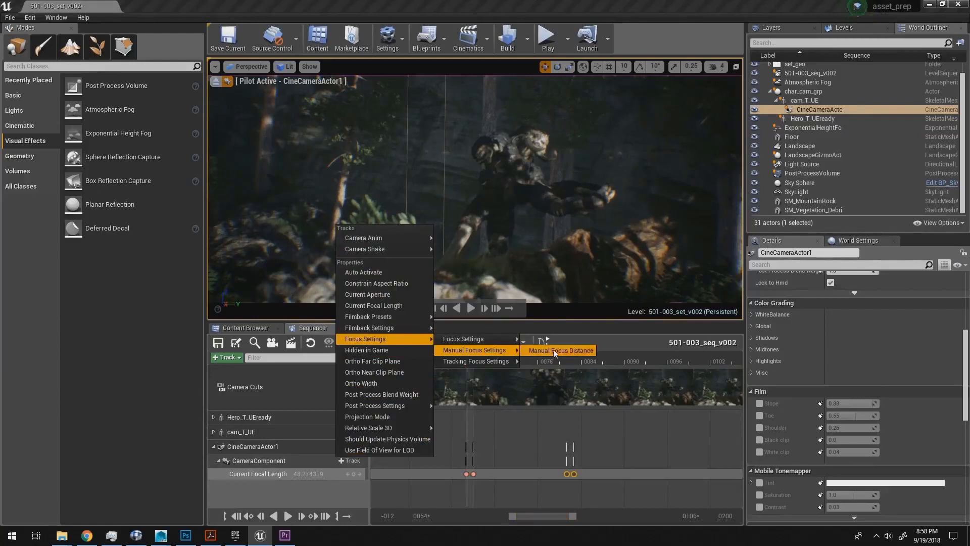
{"action": "left_click", "coordinate": [553, 350]}
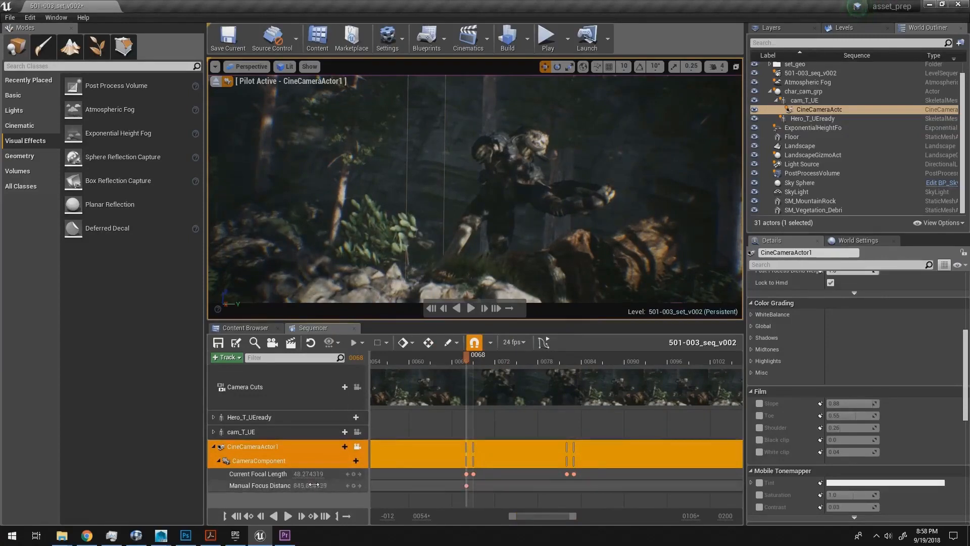
Step: Key the Manual Focus Distance at about 1028 on frames 69 and 82, and at about 971.45 on frame 83
{"action": "left_click_drag", "start_coordinate": [470, 359], "coordinate": [476, 361]}
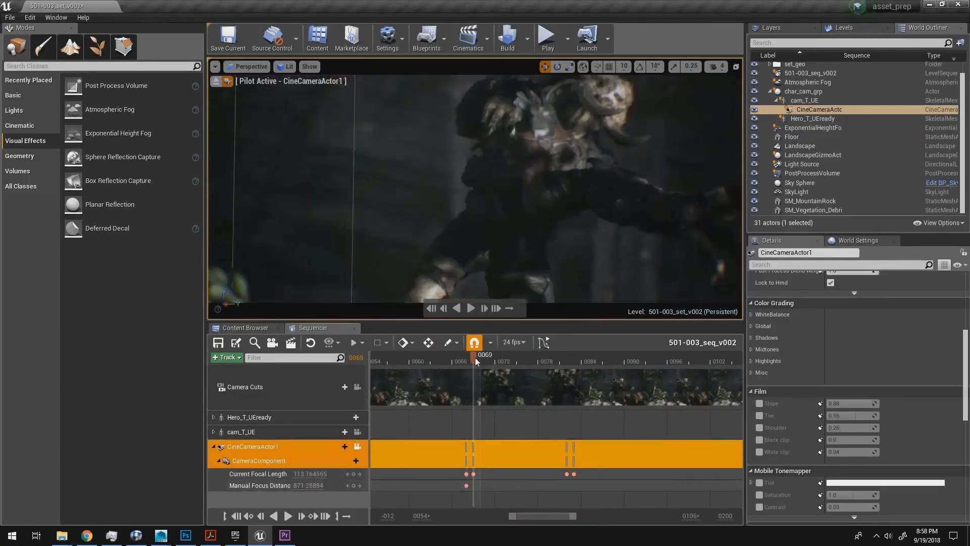
{"action": "left_click_drag", "start_coordinate": [315, 485], "coordinate": [314, 485]}
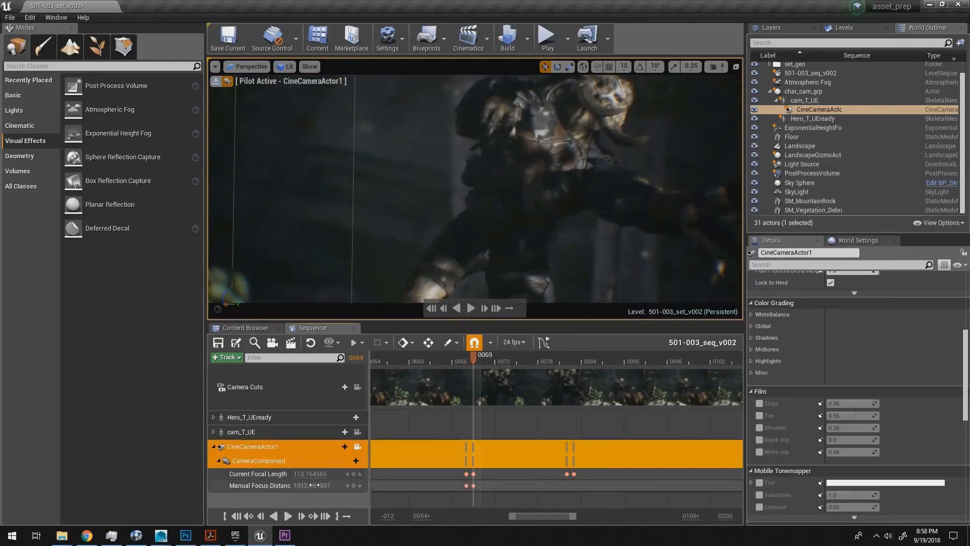
{"action": "left_click_drag", "start_coordinate": [484, 359], "coordinate": [571, 360]}
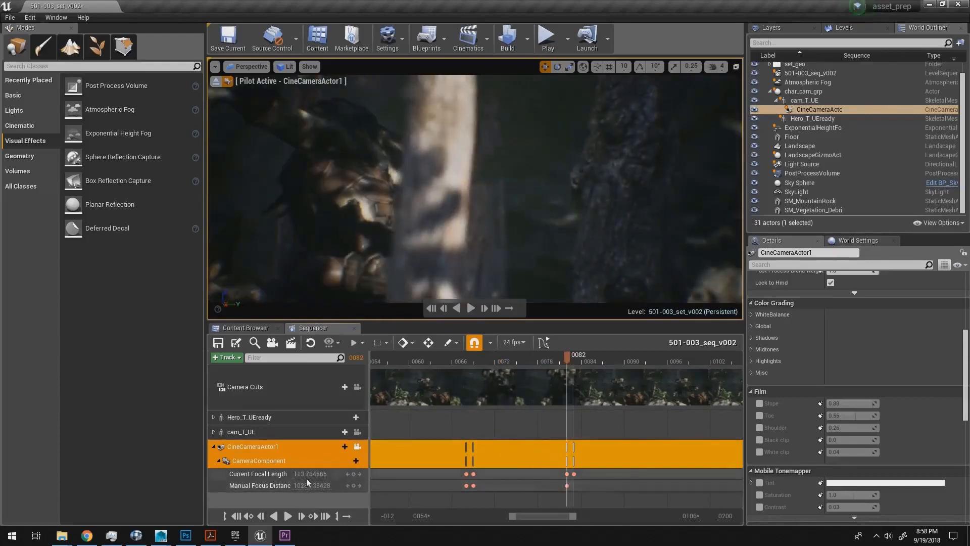
{"action": "key", "text": "Right"}
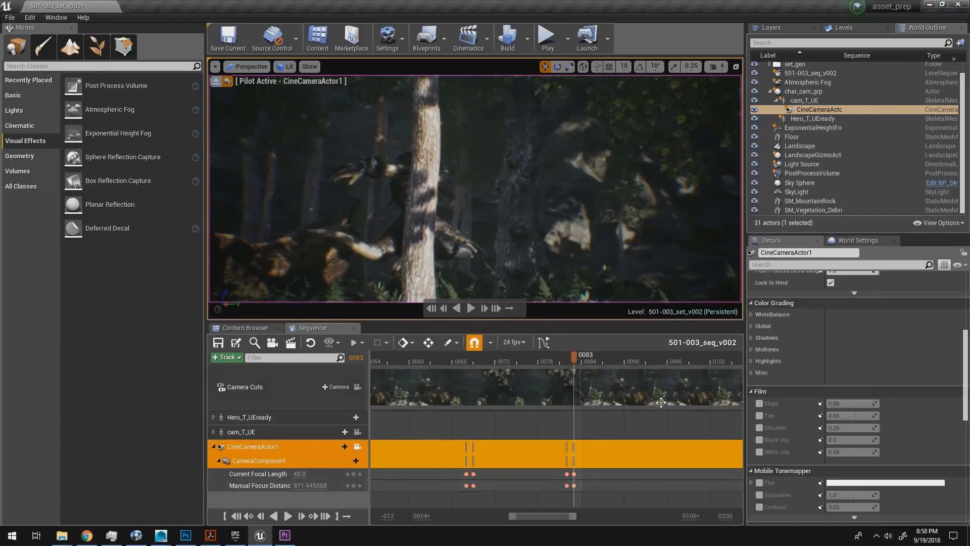
Step: Play back the whole shot with the focus keys and save the modified files
{"action": "left_click_drag", "start_coordinate": [569, 371], "coordinate": [423, 375]}
{"action": "key", "text": "space"}
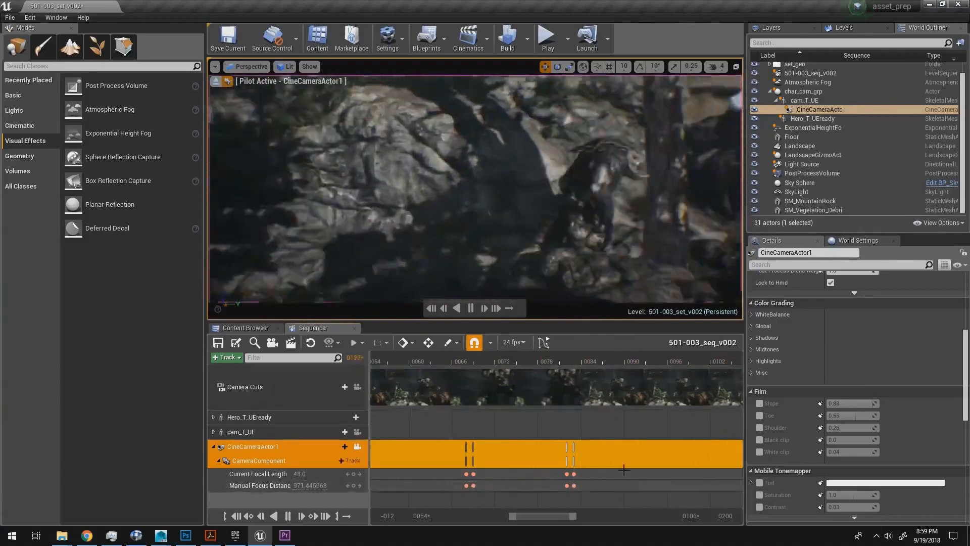
{"action": "left_click_drag", "start_coordinate": [573, 520], "coordinate": [658, 519]}
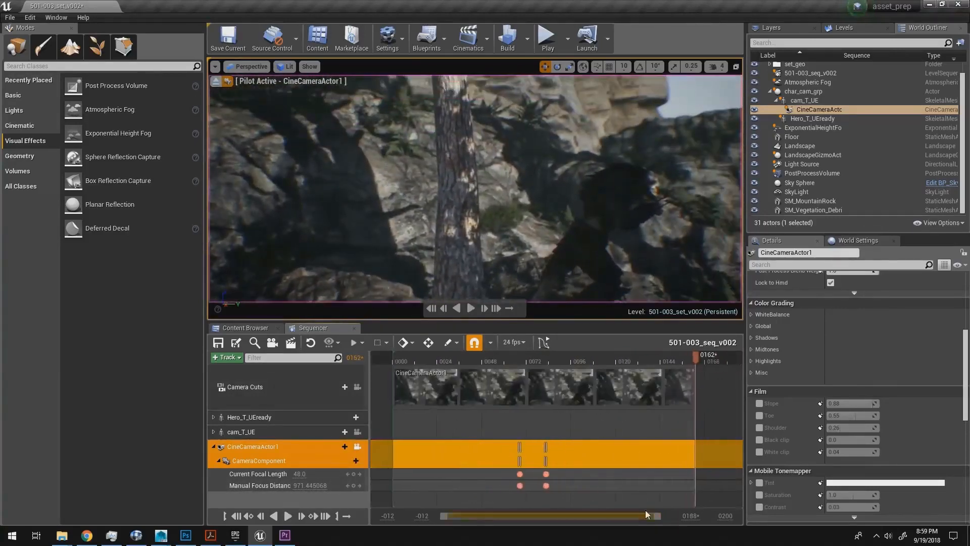
{"action": "left_click", "coordinate": [10, 18]}
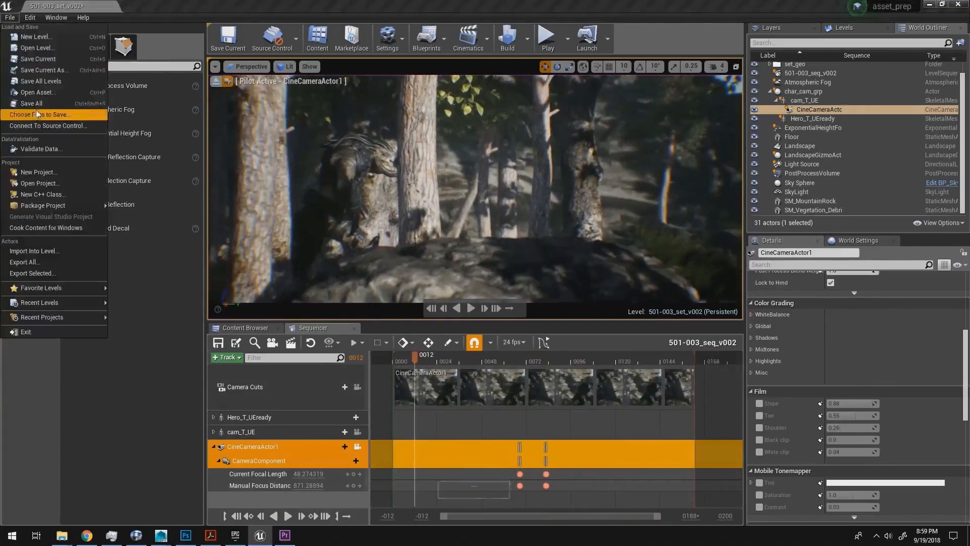
{"action": "left_click", "coordinate": [107, 114]}
Step: Preview the shot by playing the level, and compare it with the part_002_v001 reference clip in RV before returning to Unreal Editor
{"action": "left_click", "coordinate": [548, 42]}
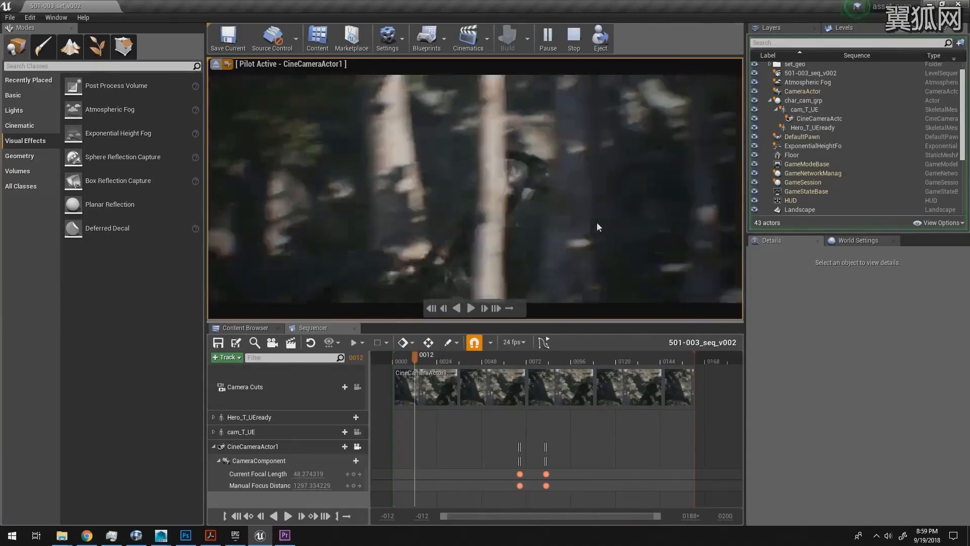
{"action": "key", "text": "alt+Tab"}
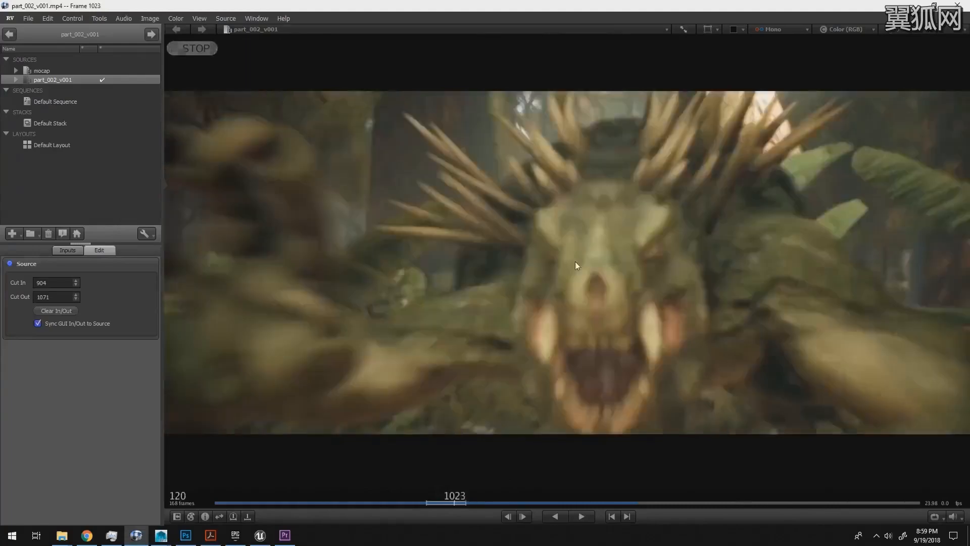
{"action": "key", "text": "space"}
{"action": "mouse_move", "coordinate": [578, 260]}
{"action": "left_mouse_down"}
{"action": "mouse_move", "coordinate": [609, 257]}
{"action": "mouse_move", "coordinate": [590, 258]}
{"action": "left_mouse_up"}
{"action": "key", "text": "alt+Tab"}
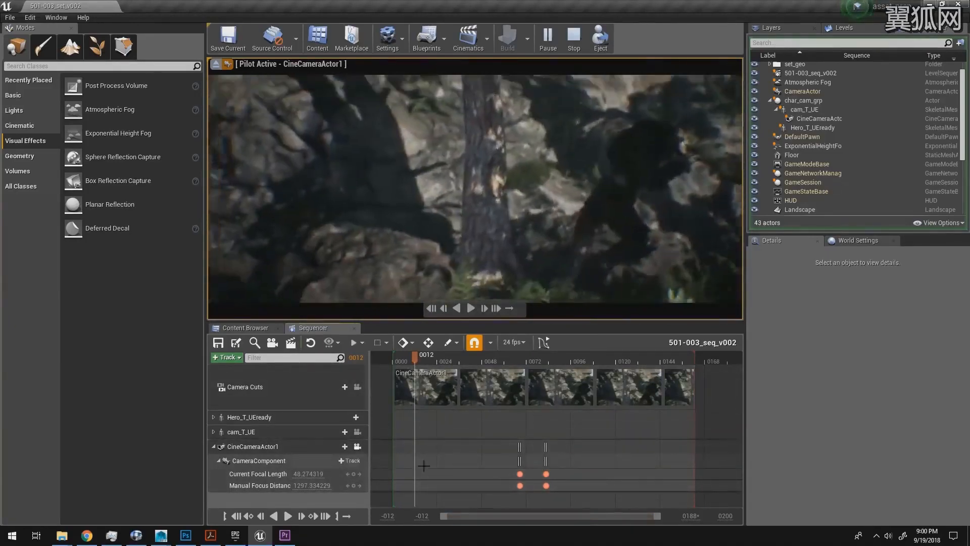
Step: Inspect the Hero_T_UEready tracks, end the level preview and scrub the sequence from frame 0 to 41
{"action": "left_click", "coordinate": [213, 416]}
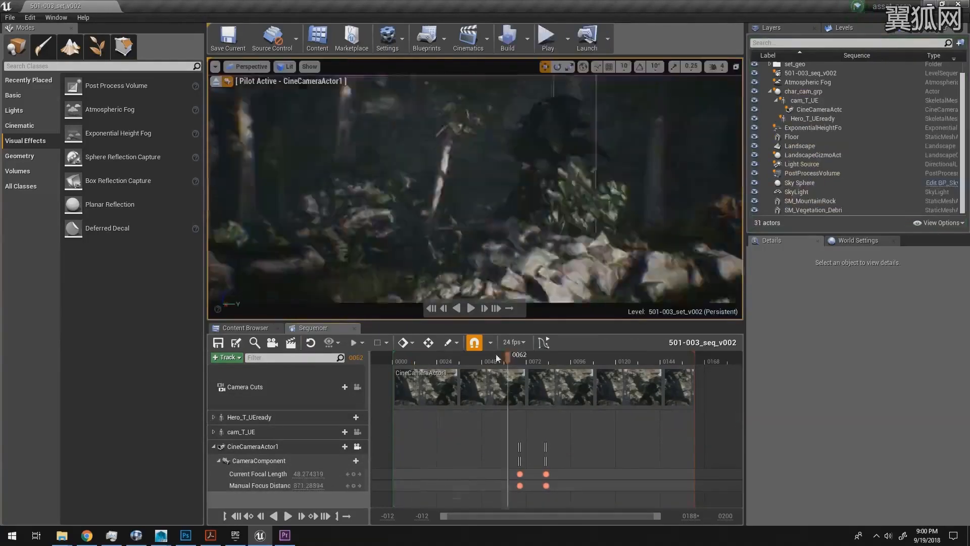
{"action": "left_click", "coordinate": [400, 362]}
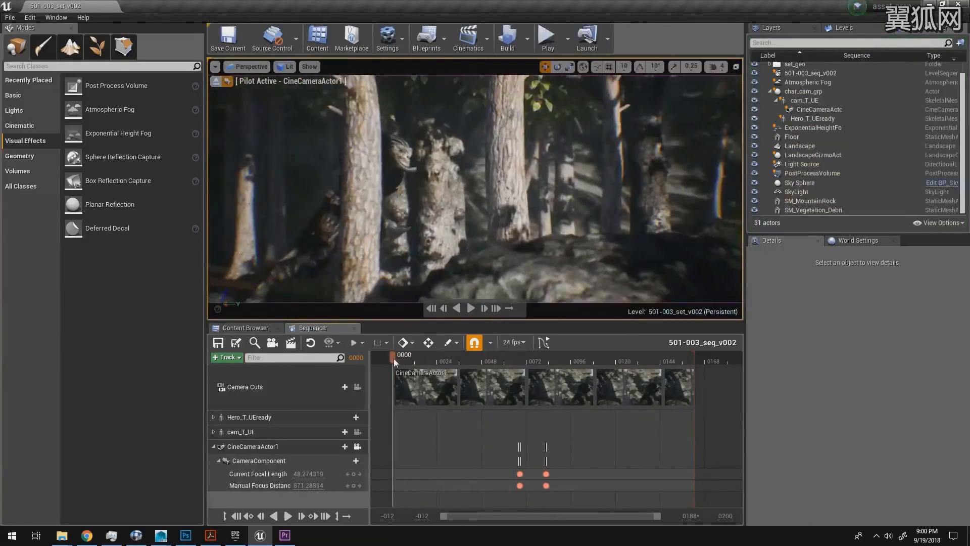
{"action": "left_click_drag", "start_coordinate": [400, 361], "coordinate": [470, 366]}
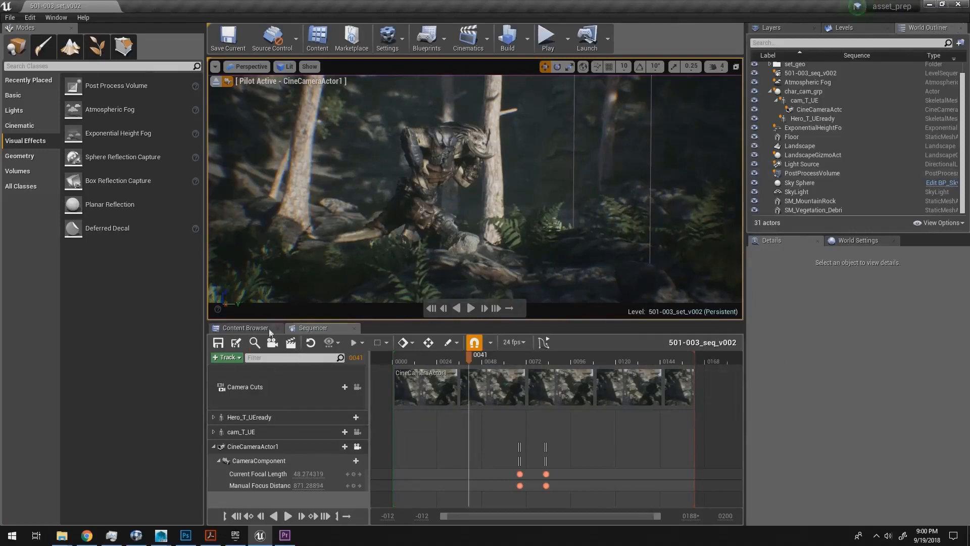
Step: Open the movie render settings and set the output to Image Sequence (png) at 1920 x 1080 (16:9)
{"action": "left_click", "coordinate": [291, 350]}
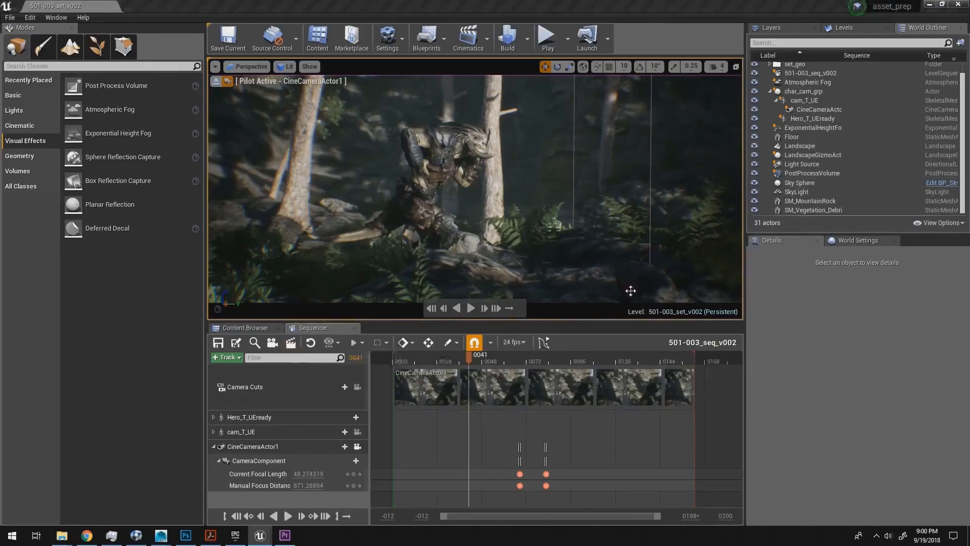
{"action": "left_click_drag", "start_coordinate": [486, 86], "coordinate": [682, 62]}
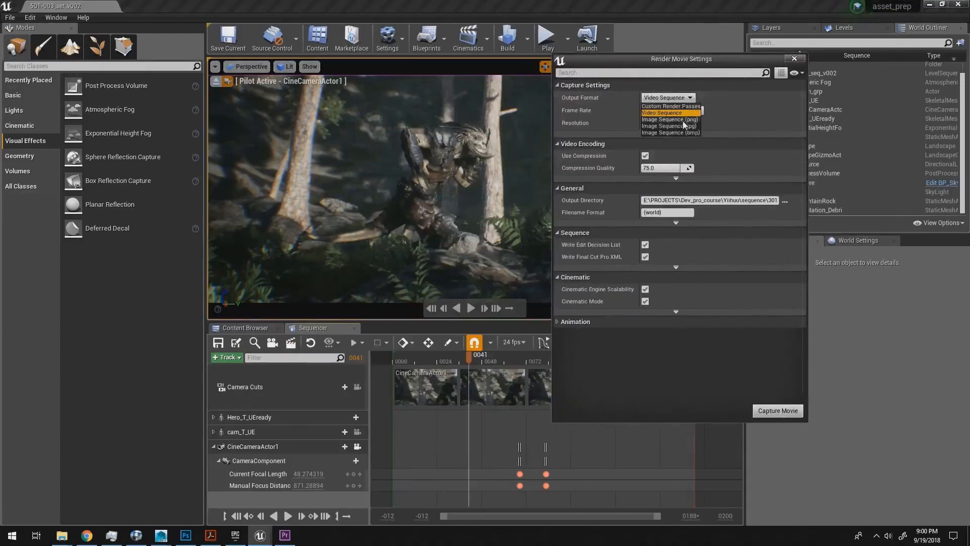
{"action": "left_click", "coordinate": [683, 120]}
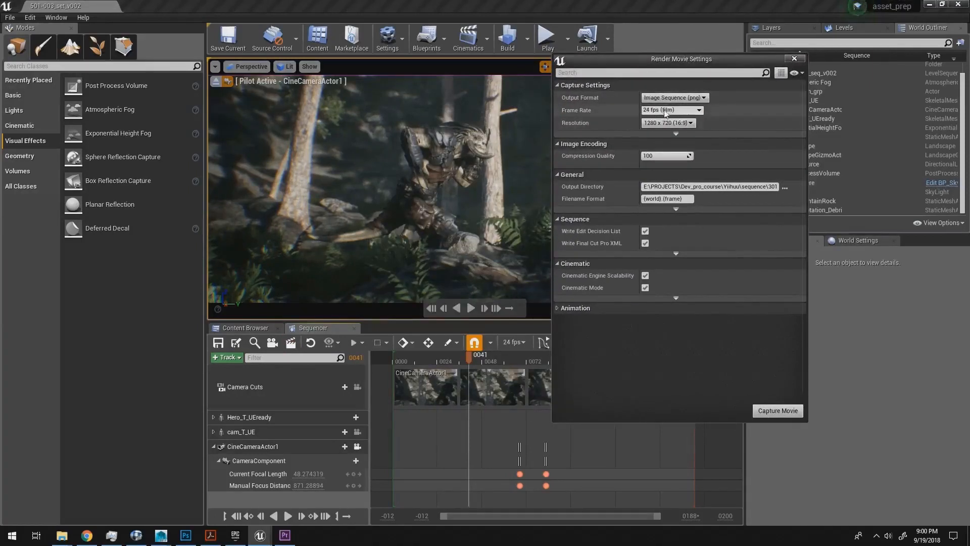
{"action": "left_click", "coordinate": [675, 123]}
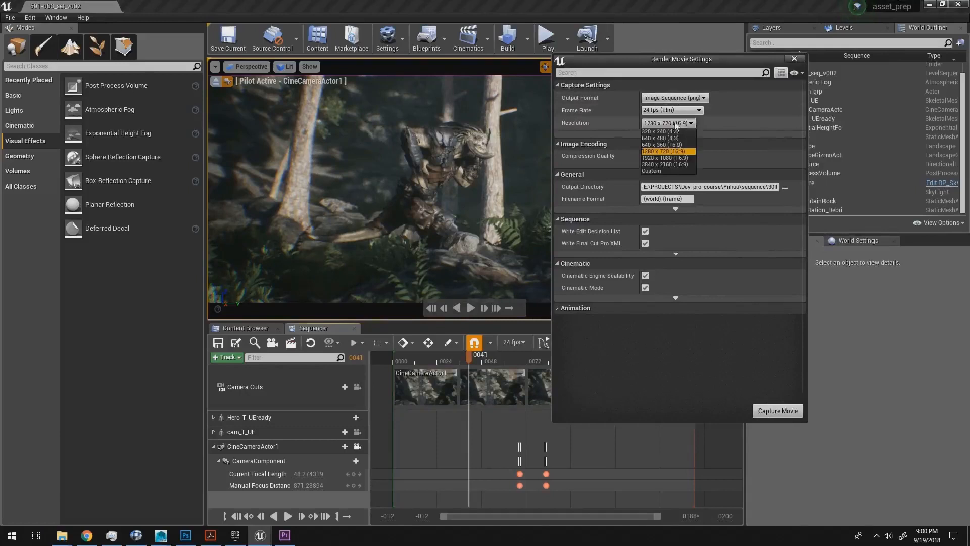
{"action": "left_click", "coordinate": [675, 158]}
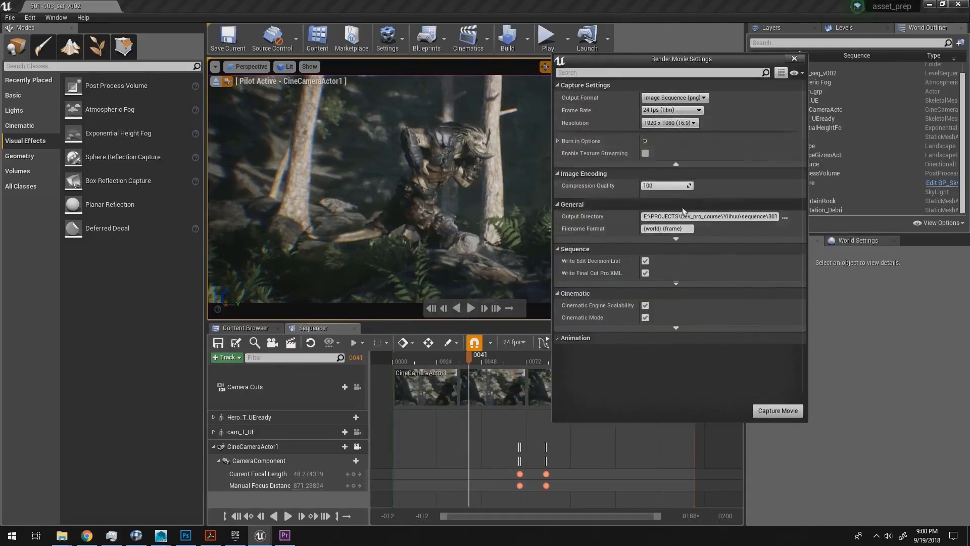
Step: Set the output directory to a new v001 folder inside sequence/501/003/2d/elements/forest
{"action": "left_click", "coordinate": [784, 217]}
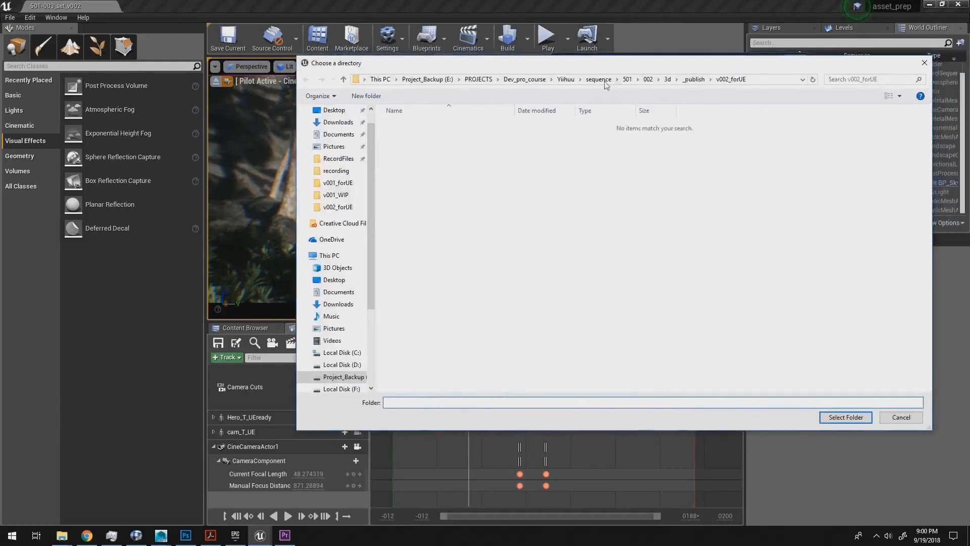
{"action": "left_click", "coordinate": [598, 79]}
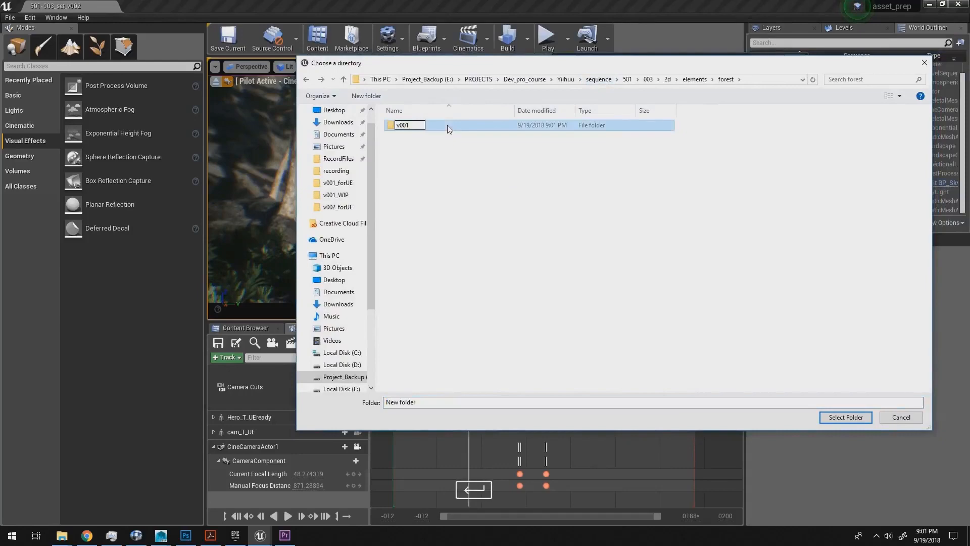
{"action": "key", "text": "Return"}
{"action": "key", "text": "Return"}
{"action": "left_click", "coordinate": [833, 416]}
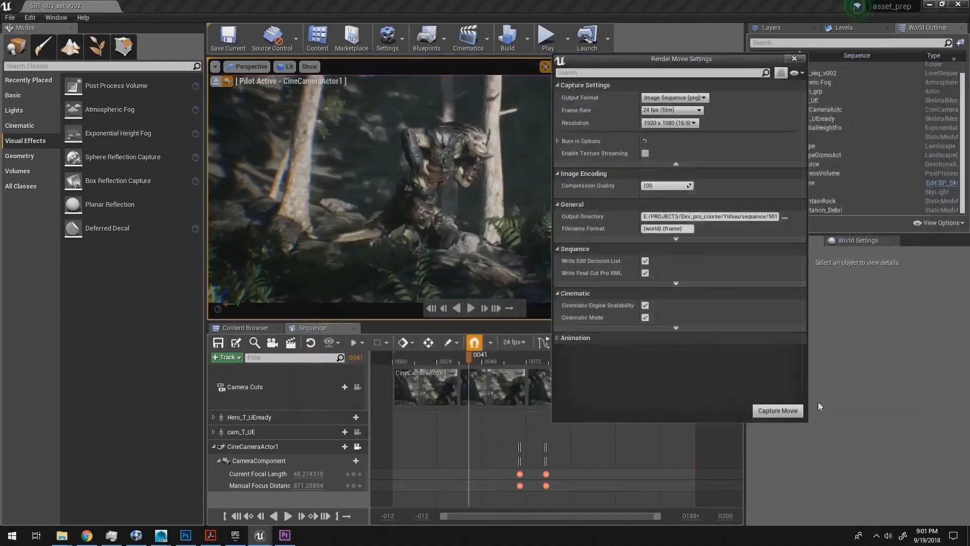
Step: Expand the advanced General, Cinematic and Animation settings and enable a custom start frame of 0000
{"action": "left_click", "coordinate": [708, 239]}
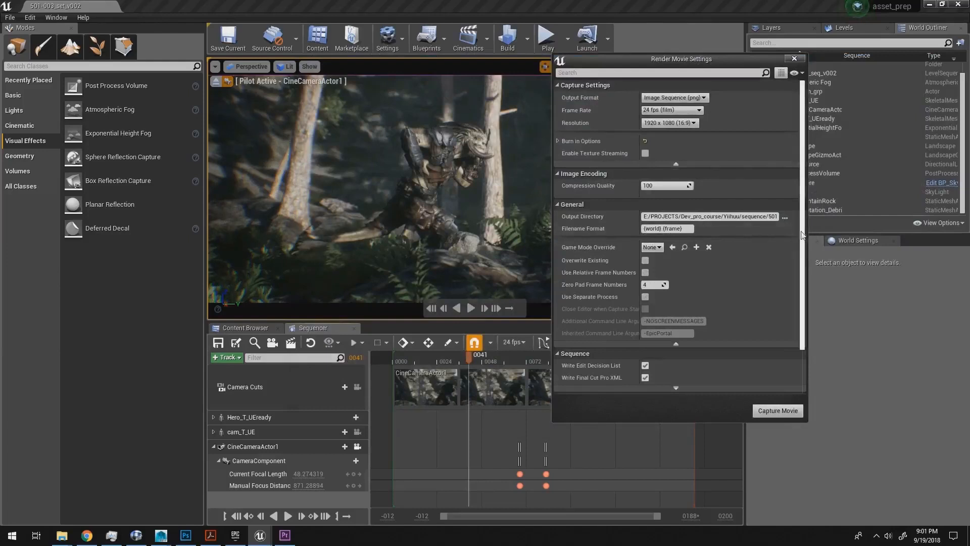
{"action": "left_click_drag", "start_coordinate": [803, 236], "coordinate": [815, 284]}
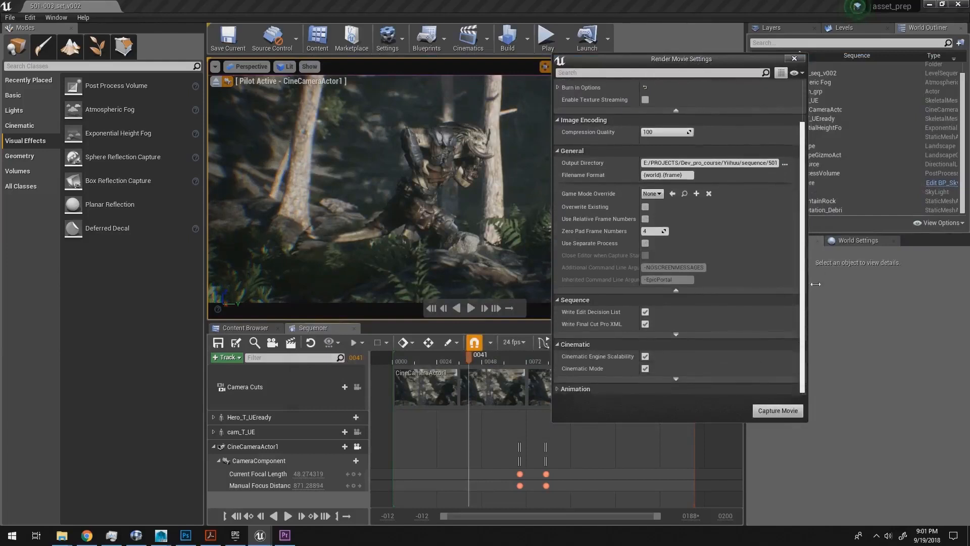
{"action": "left_click", "coordinate": [683, 380]}
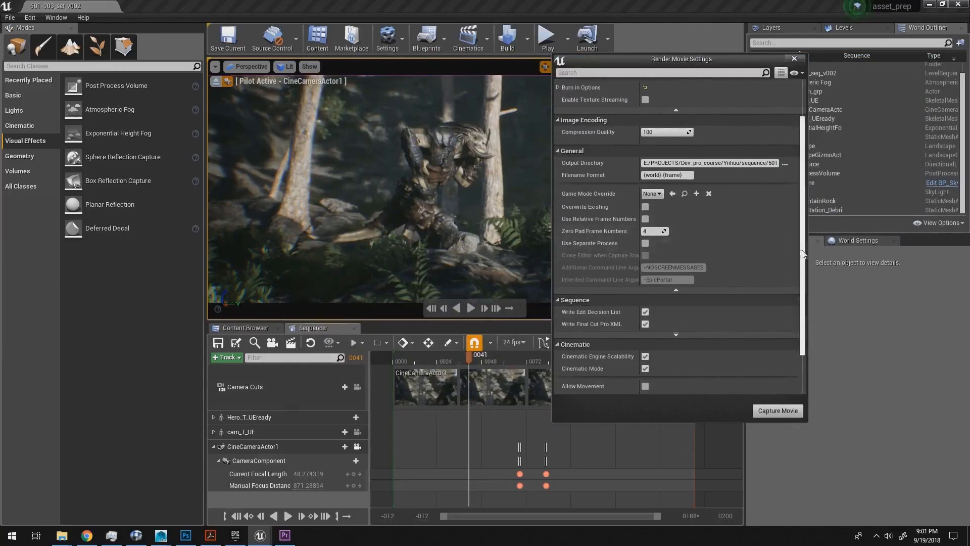
{"action": "left_click_drag", "start_coordinate": [804, 253], "coordinate": [825, 325]}
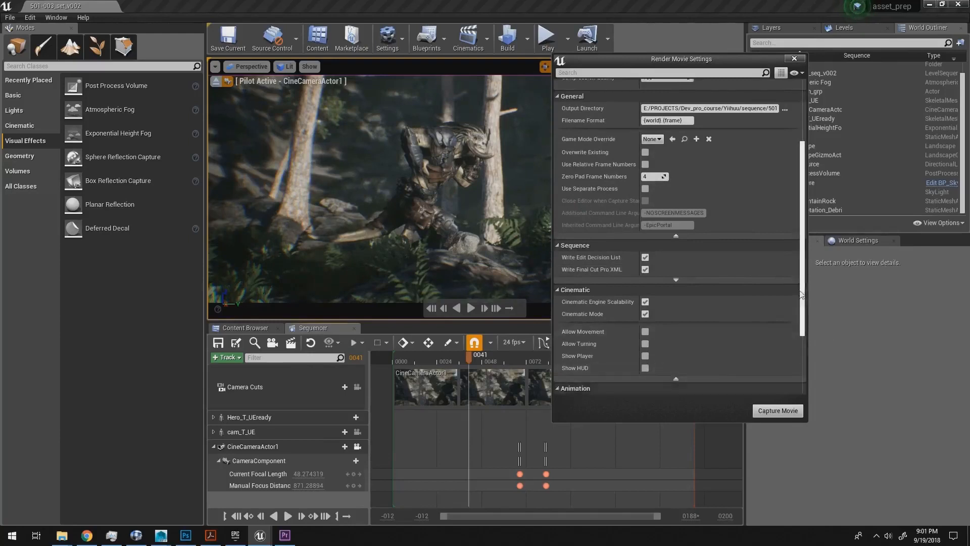
{"action": "left_click_drag", "start_coordinate": [804, 297], "coordinate": [811, 370]}
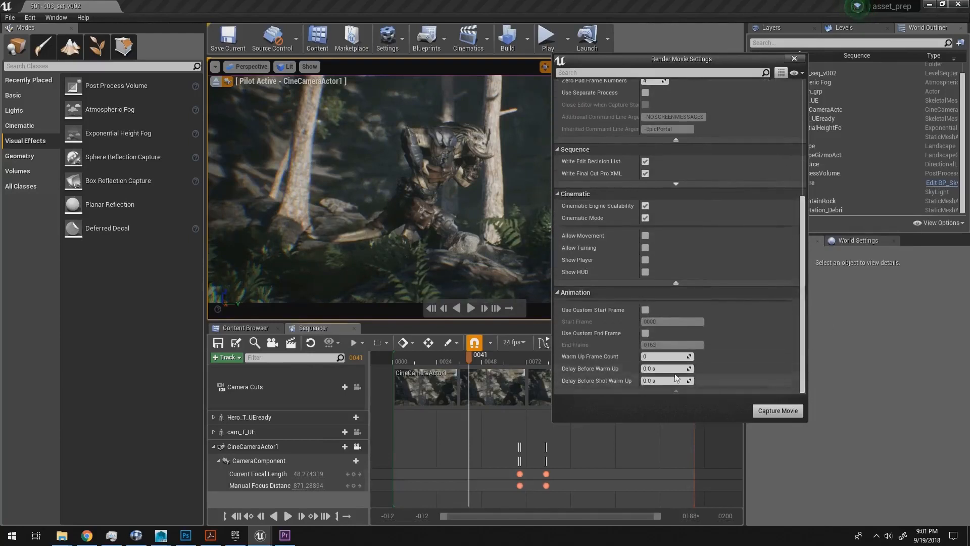
{"action": "left_click", "coordinate": [645, 310]}
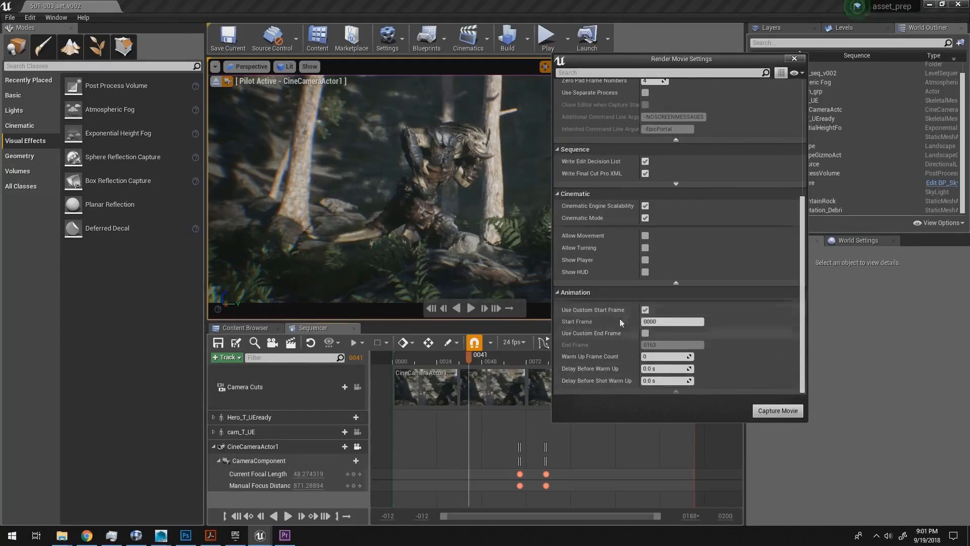
Step: Check the sequence's last frame on the timeline and enable a custom end frame of 0163
{"action": "left_click_drag", "start_coordinate": [691, 52], "coordinate": [888, 23]}
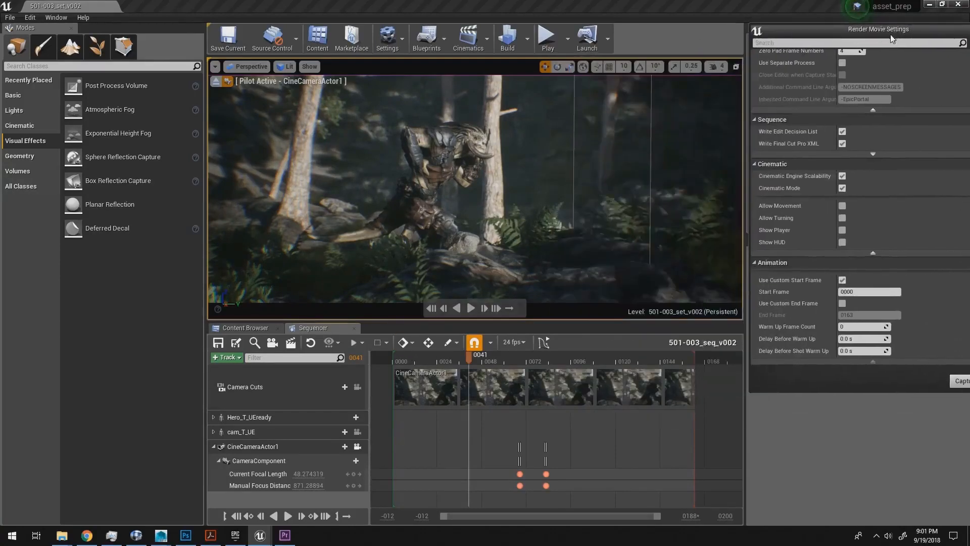
{"action": "left_click", "coordinate": [692, 361]}
{"action": "left_click_drag", "start_coordinate": [693, 360], "coordinate": [696, 363]}
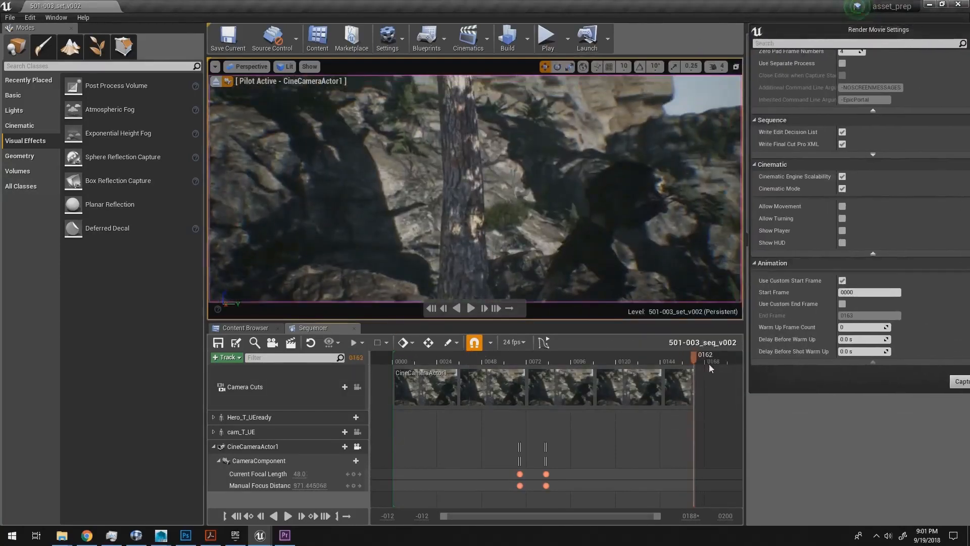
{"action": "left_click", "coordinate": [842, 304]}
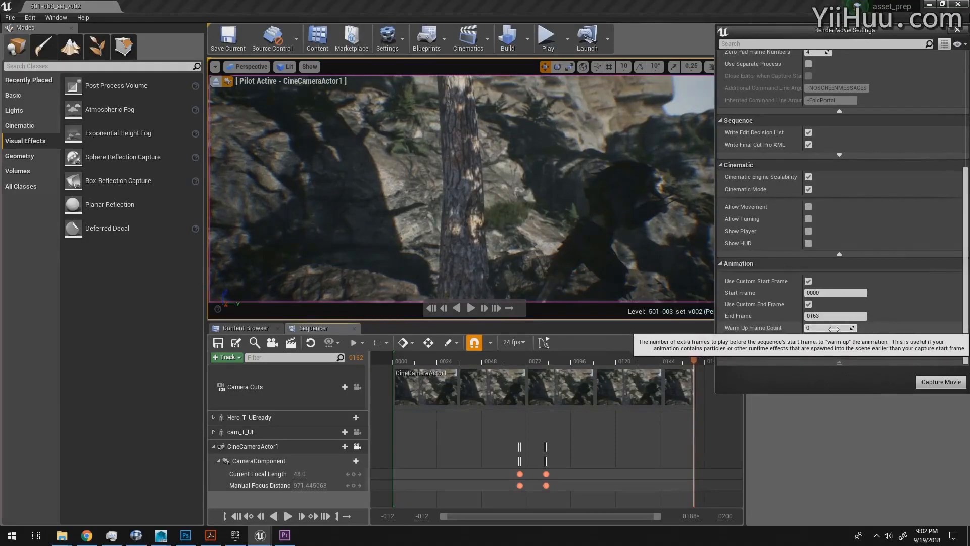
{"action": "left_click", "coordinate": [814, 326]}
Step: Scrub the opening frames of the sequence, review the render settings and capture the movie
{"action": "left_click_drag", "start_coordinate": [445, 362], "coordinate": [543, 363]}
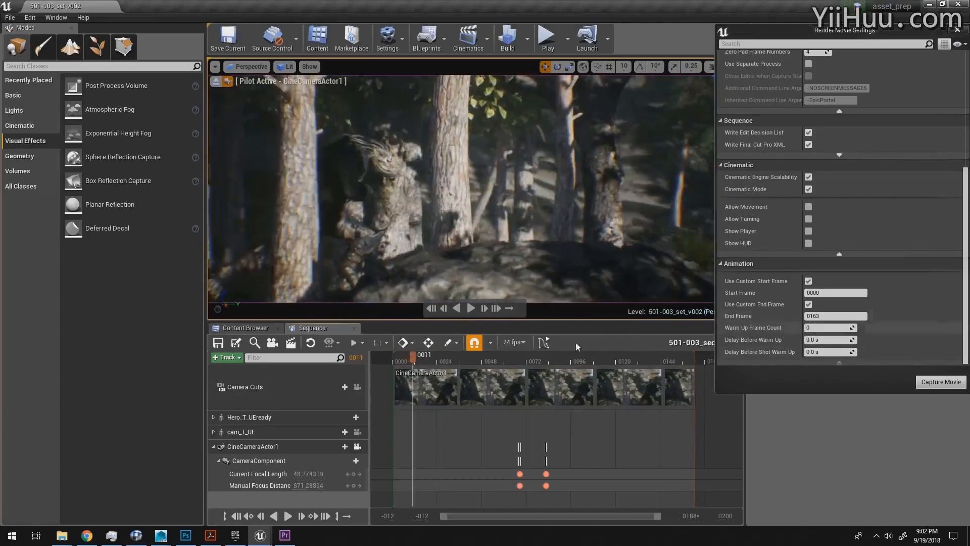
{"action": "left_click", "coordinate": [395, 361]}
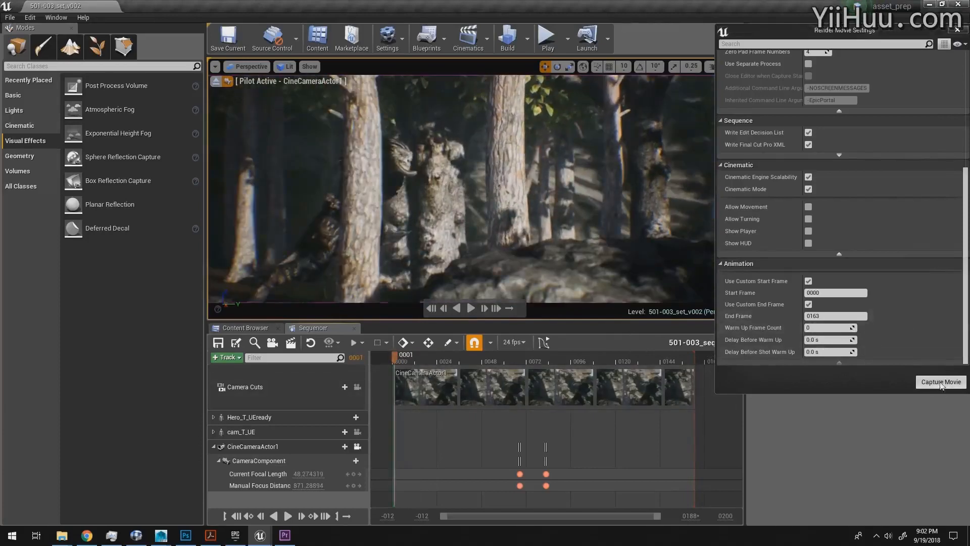
{"action": "left_click_drag", "start_coordinate": [427, 360], "coordinate": [447, 362]}
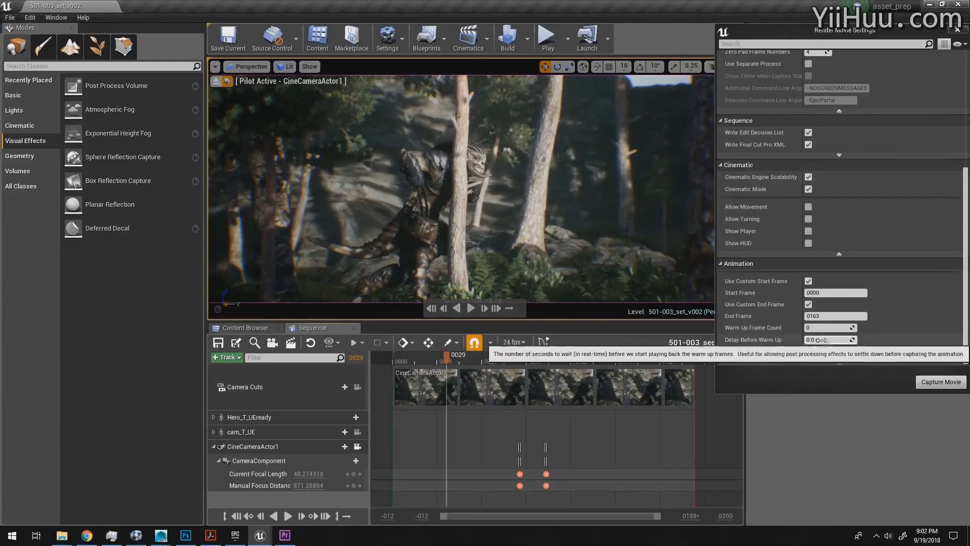
{"action": "left_click_drag", "start_coordinate": [447, 357], "coordinate": [418, 360]}
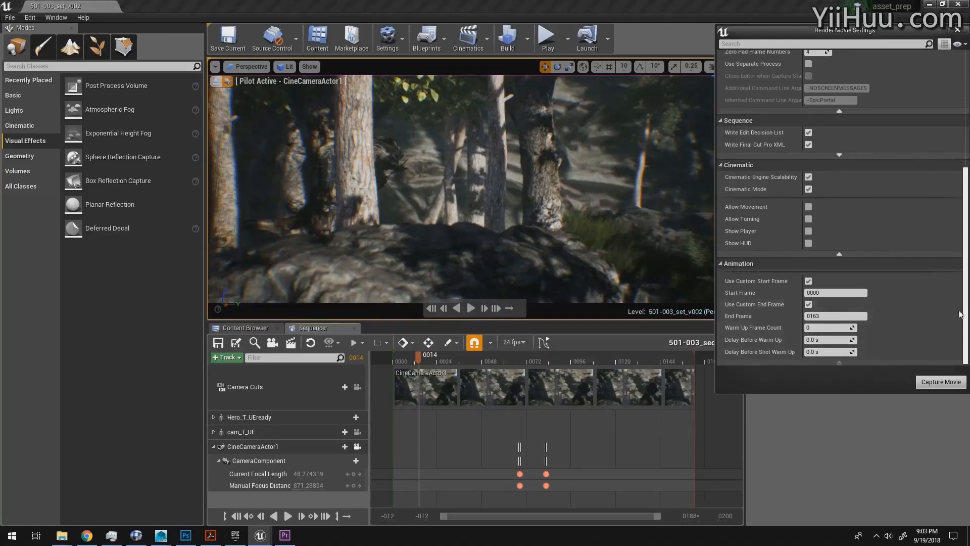
{"action": "left_click_drag", "start_coordinate": [965, 284], "coordinate": [939, 112]}
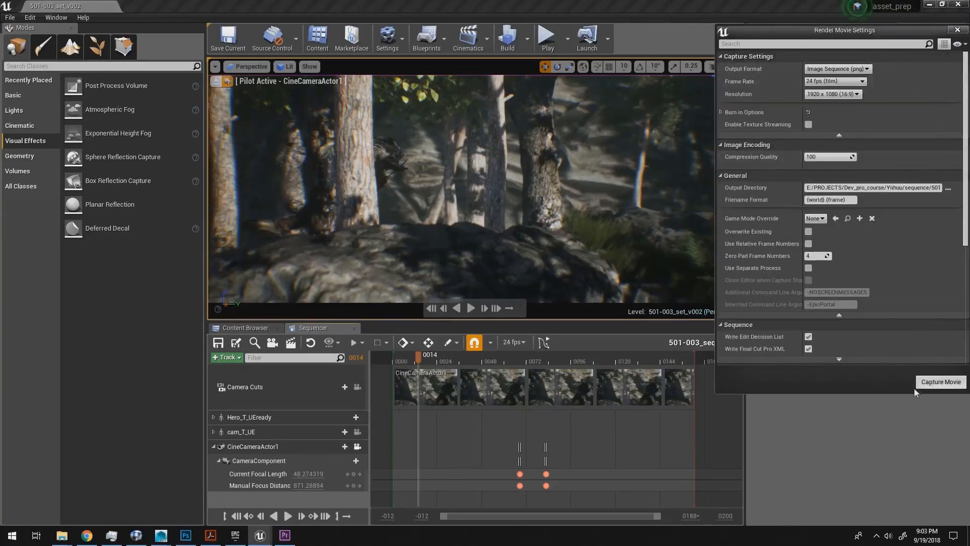
{"action": "left_click", "coordinate": [936, 384]}
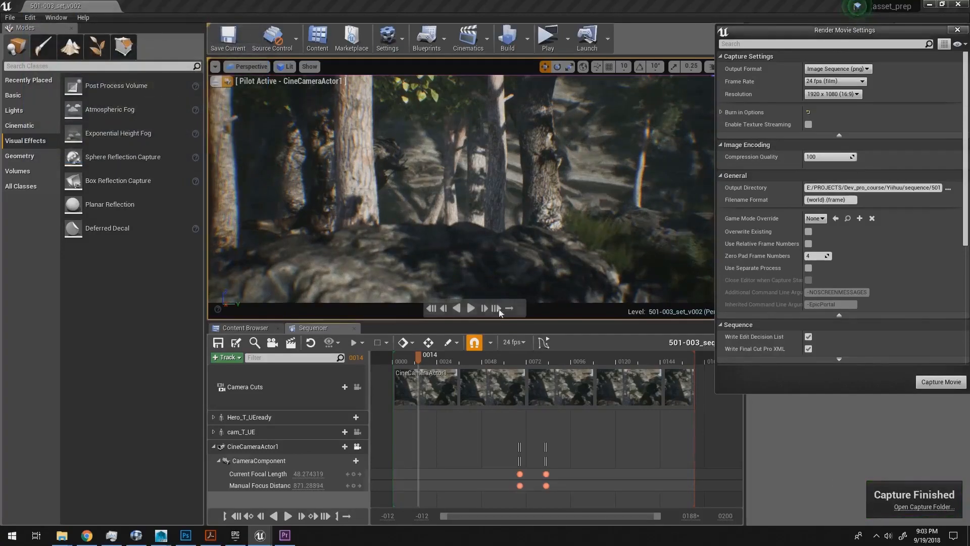
Step: Play the shot back in Sequencer through the focal-length punch-in and pause at frame 104
{"action": "left_click", "coordinate": [471, 307]}
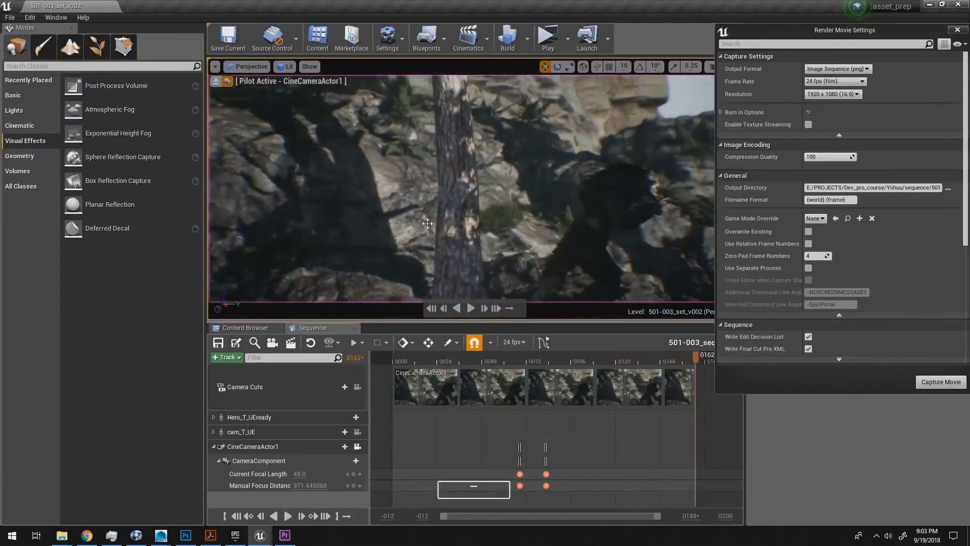
{"action": "key", "text": "space"}
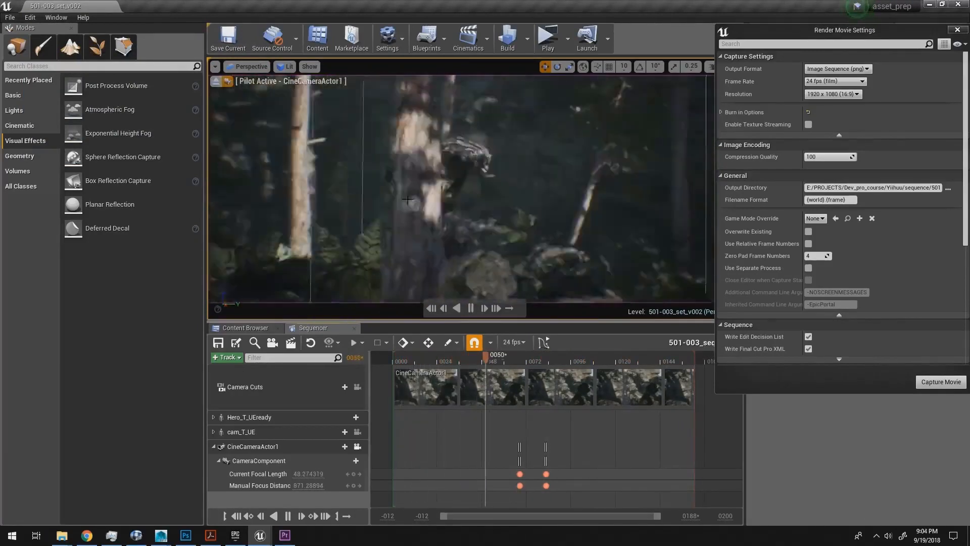
{"action": "key", "text": "space"}
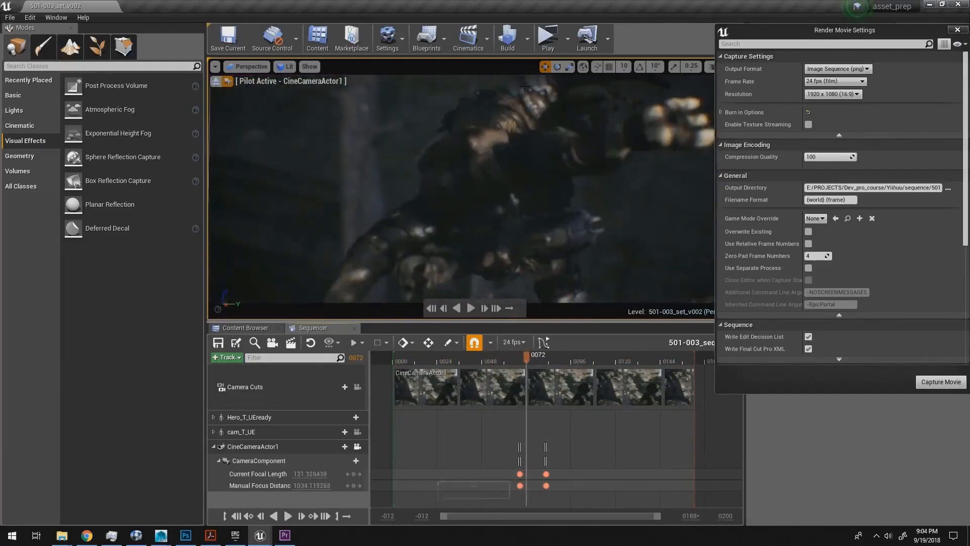
{"action": "key", "text": "space"}
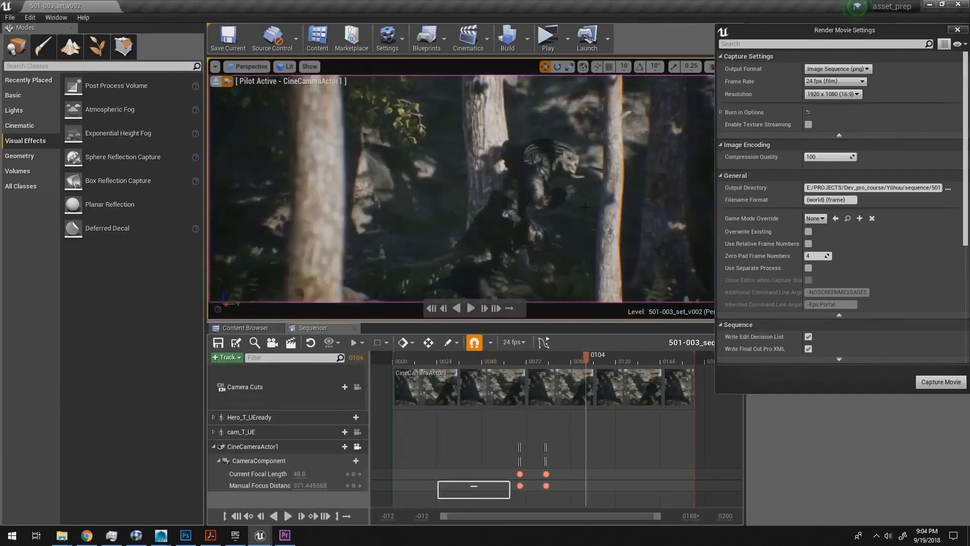
Step: Launch RV, review the rendered 501-003_set_v002 PNG sequence, and replay it with the playback range ending at frame 140
{"action": "key", "text": "super+r"}
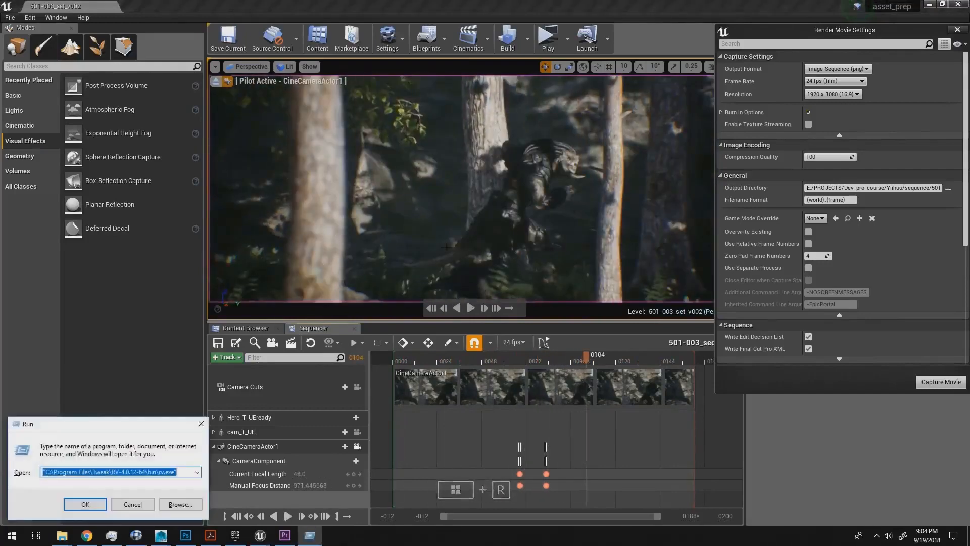
{"action": "left_click", "coordinate": [85, 504]}
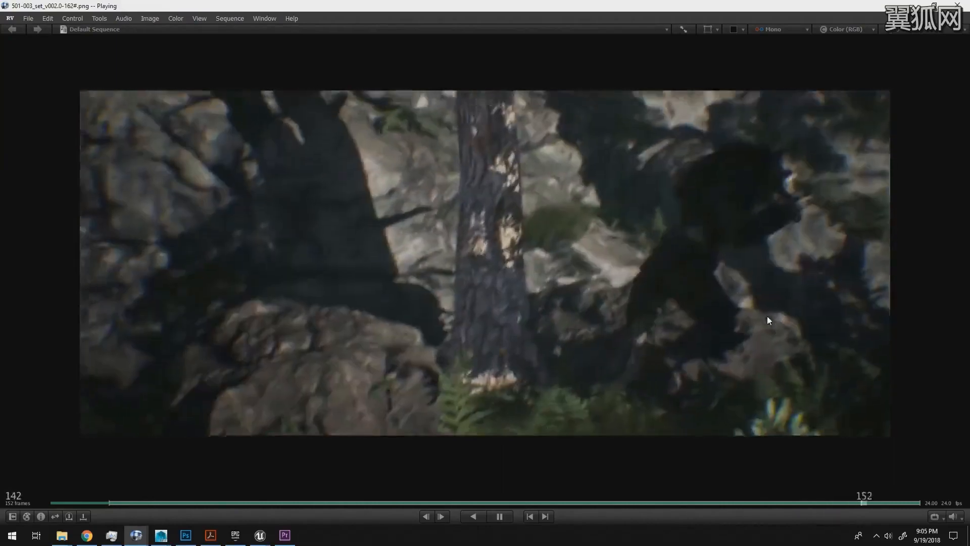
{"action": "key", "text": "space"}
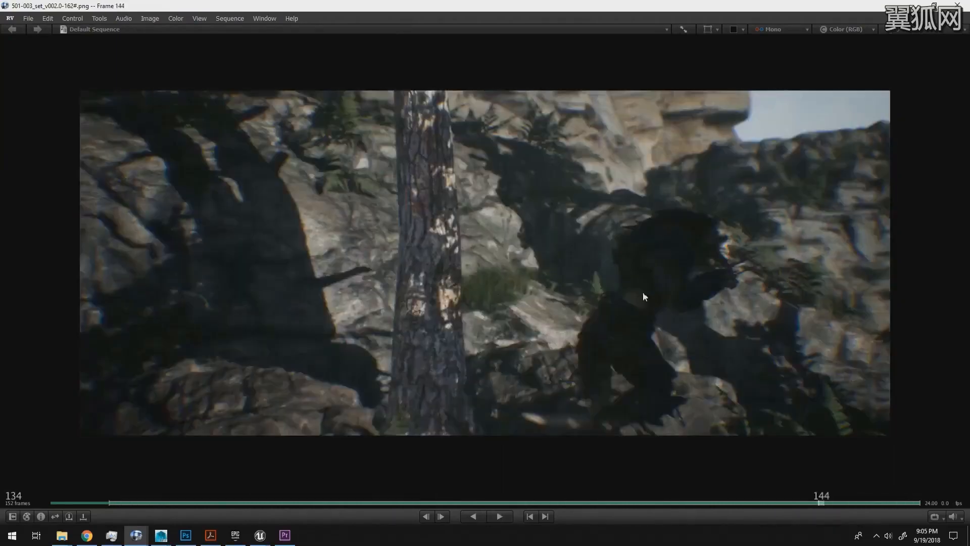
{"action": "left_click_drag", "start_coordinate": [543, 304], "coordinate": [516, 307]}
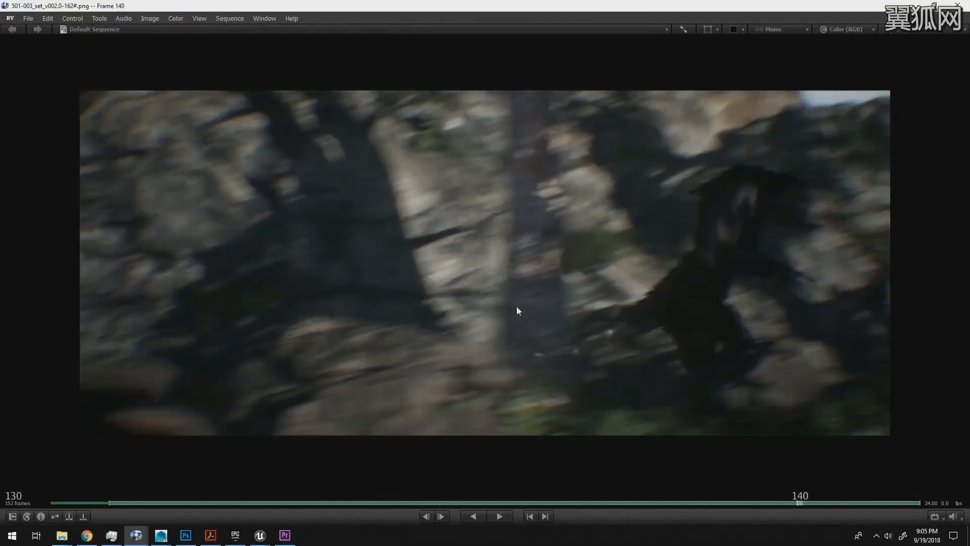
{"action": "key", "text": "space"}
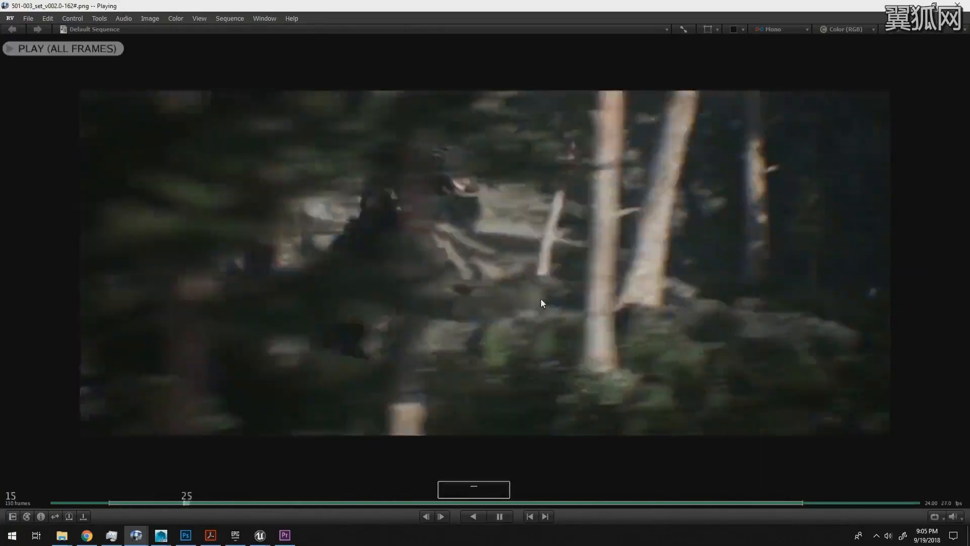